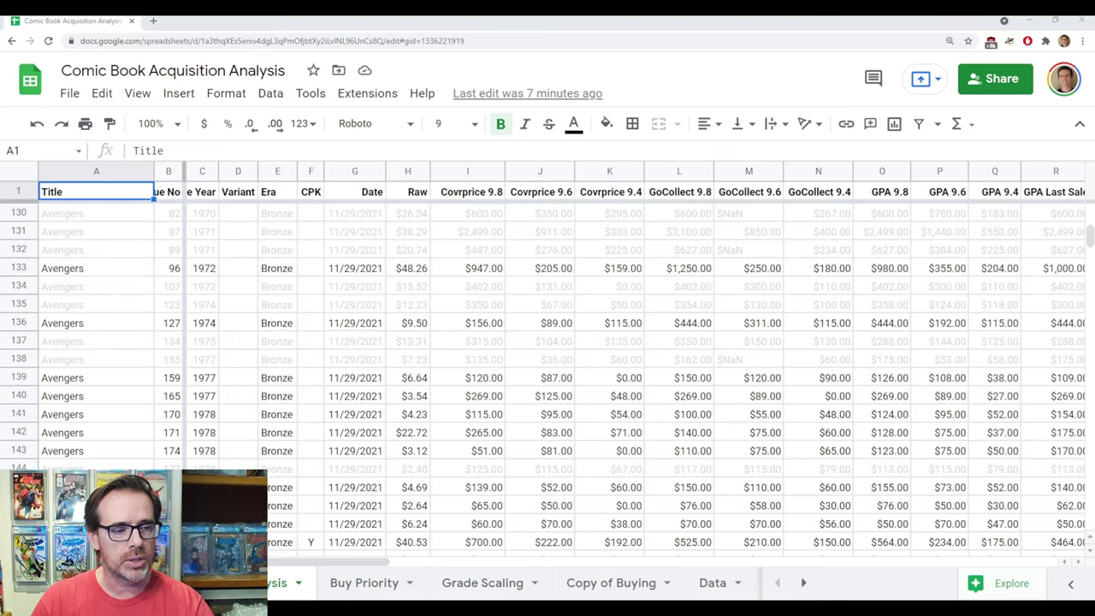
{"action": "scroll", "coordinate": [547, 342], "scroll_direction": "down", "scroll_amount": 2}
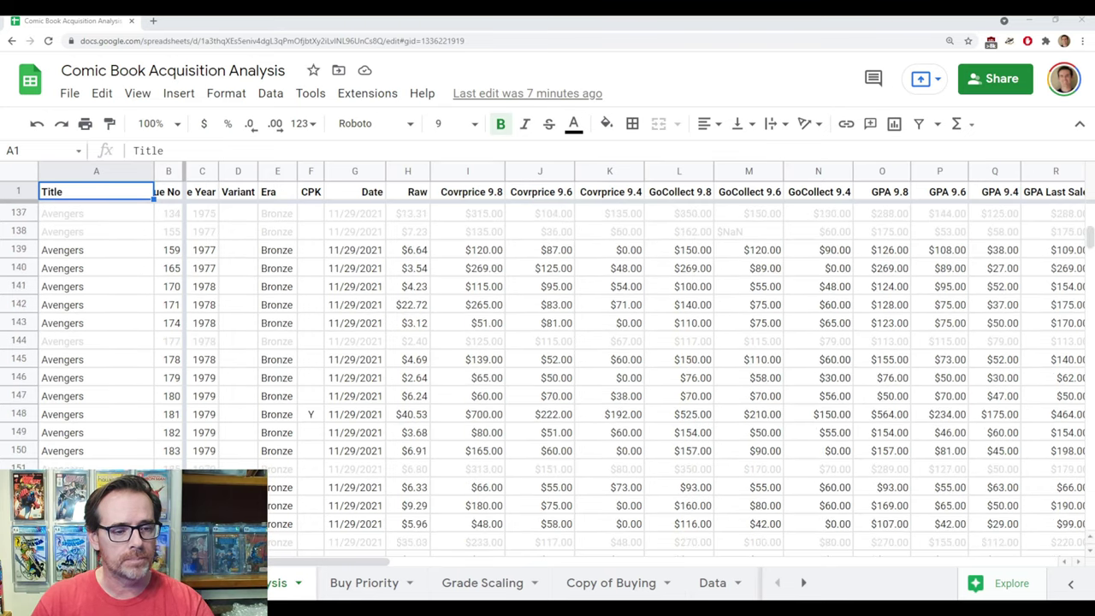
{"action": "scroll", "coordinate": [547, 342], "scroll_direction": "down", "scroll_amount": 1}
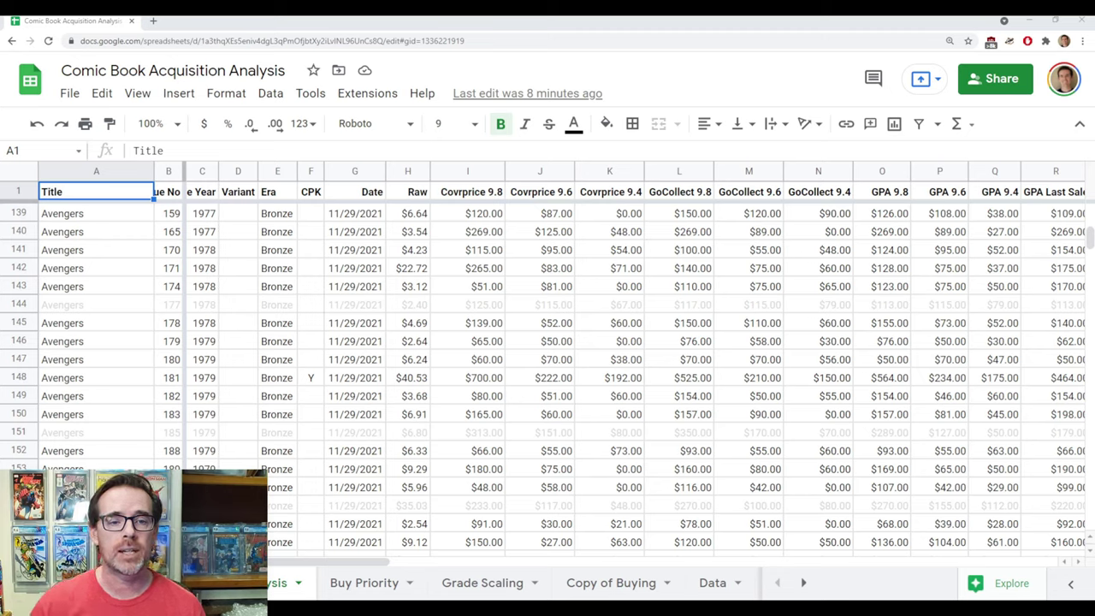
{"action": "left_click", "coordinate": [467, 171]}
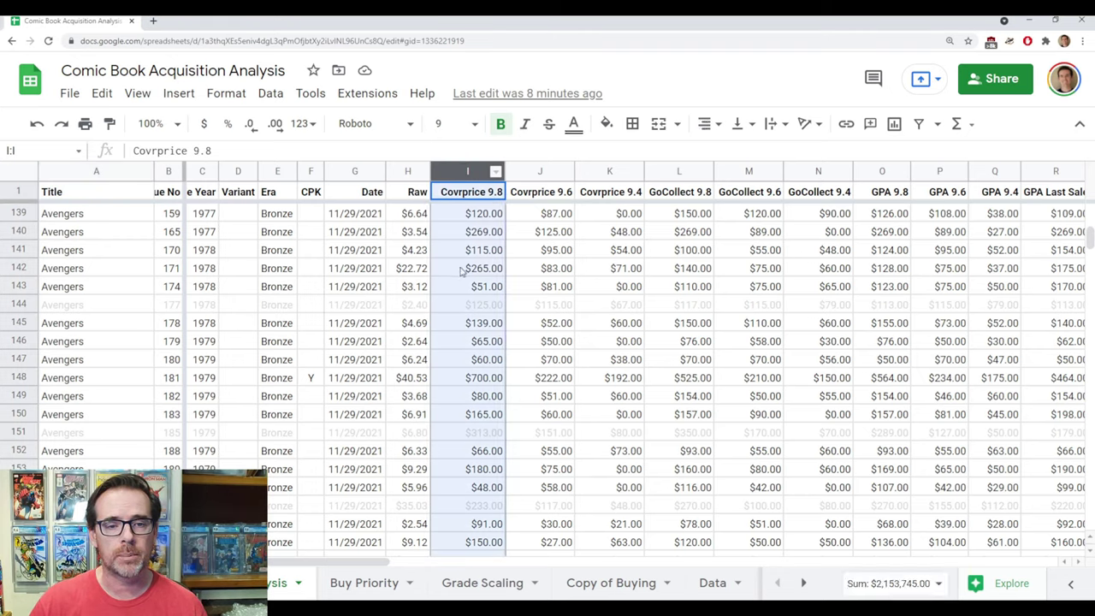
{"action": "left_click", "coordinate": [679, 171]}
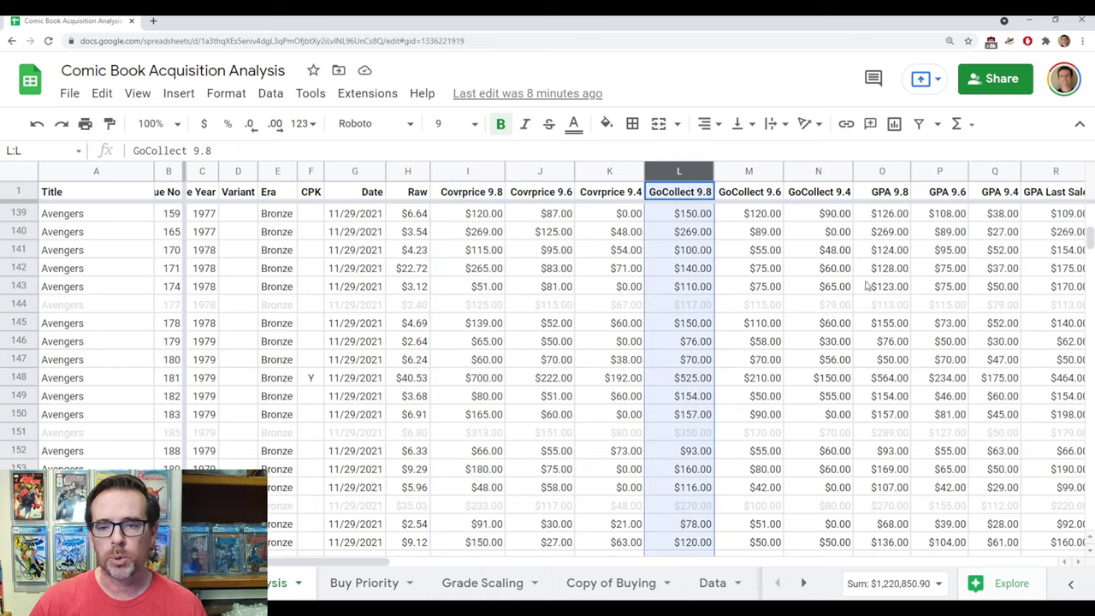
{"action": "left_click", "coordinate": [882, 171]}
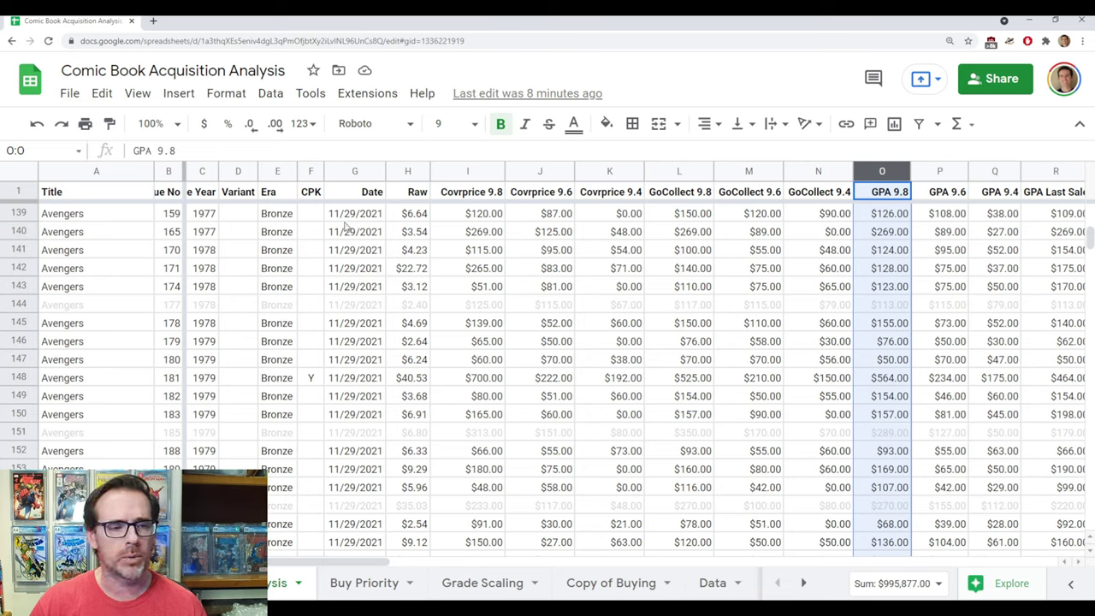
{"action": "left_click", "coordinate": [17, 214]}
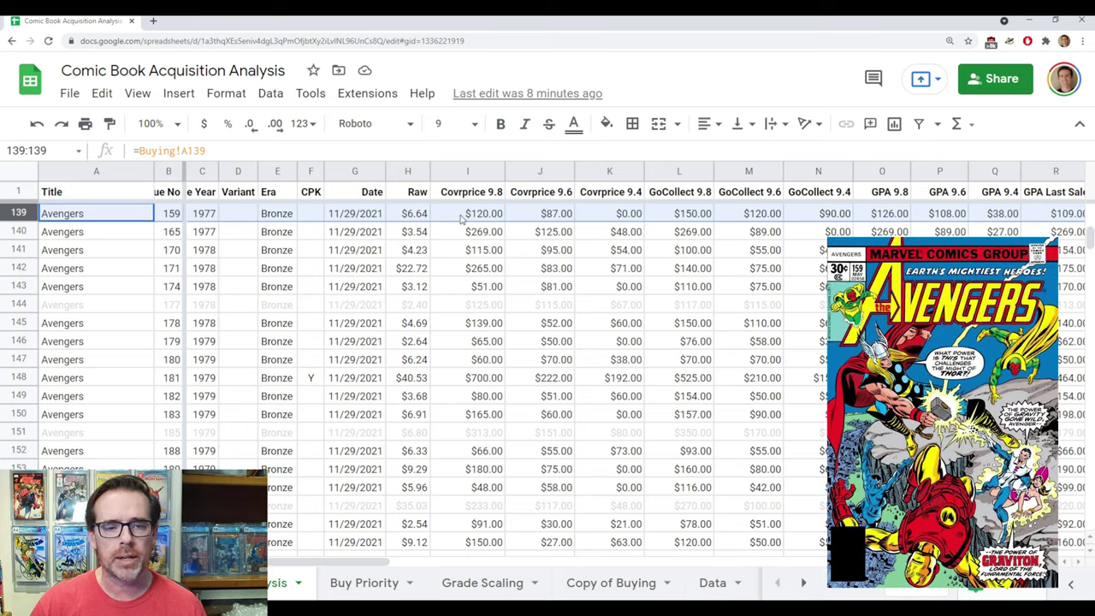
{"action": "left_click", "coordinate": [462, 216]}
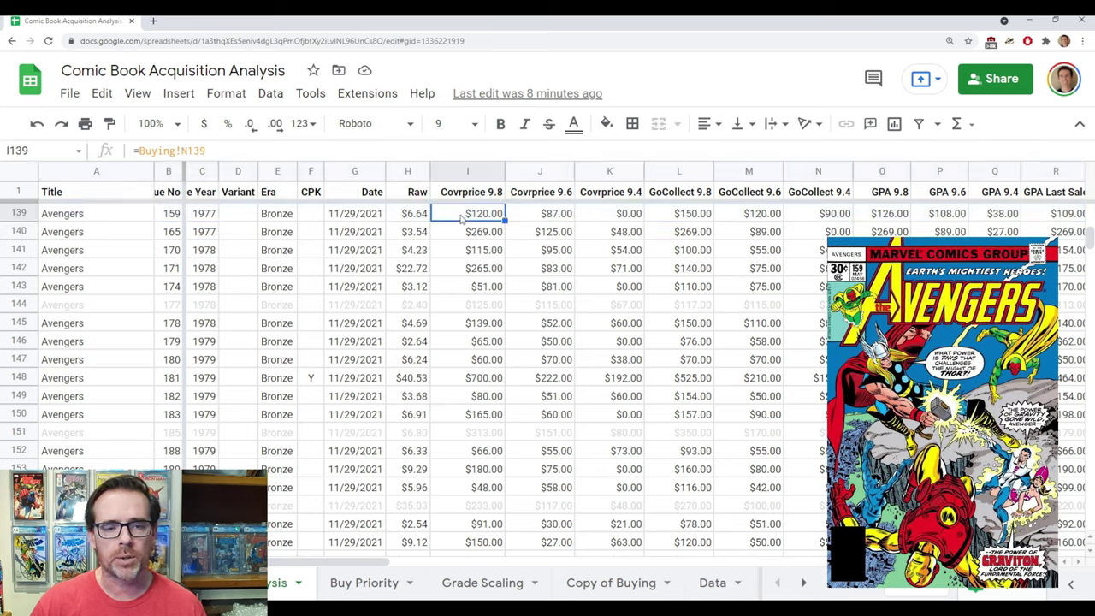
{"action": "left_click", "coordinate": [688, 217]}
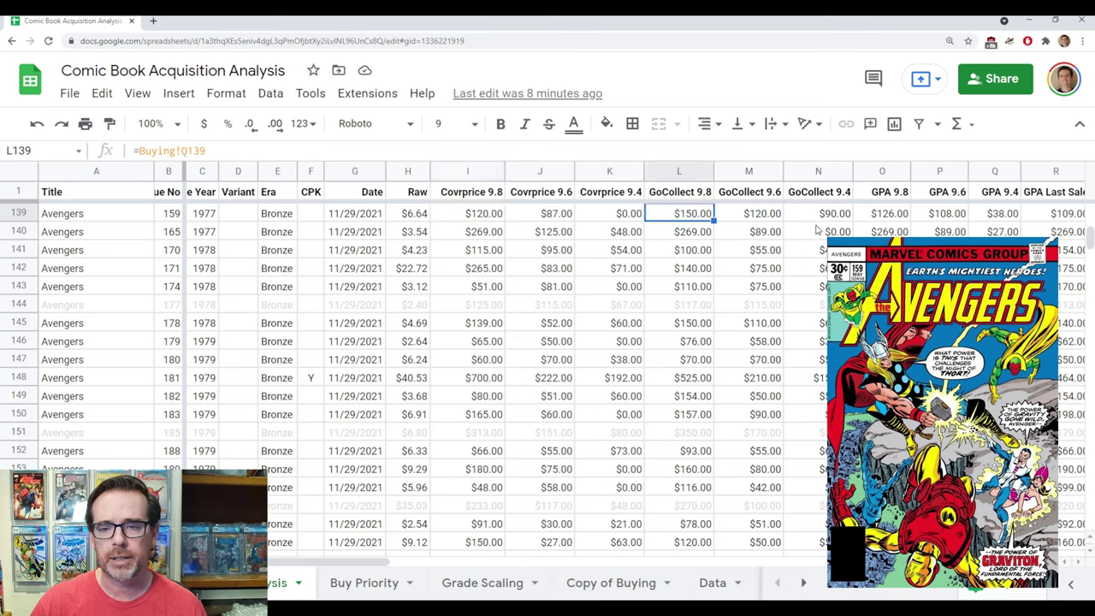
{"action": "left_click", "coordinate": [882, 217]}
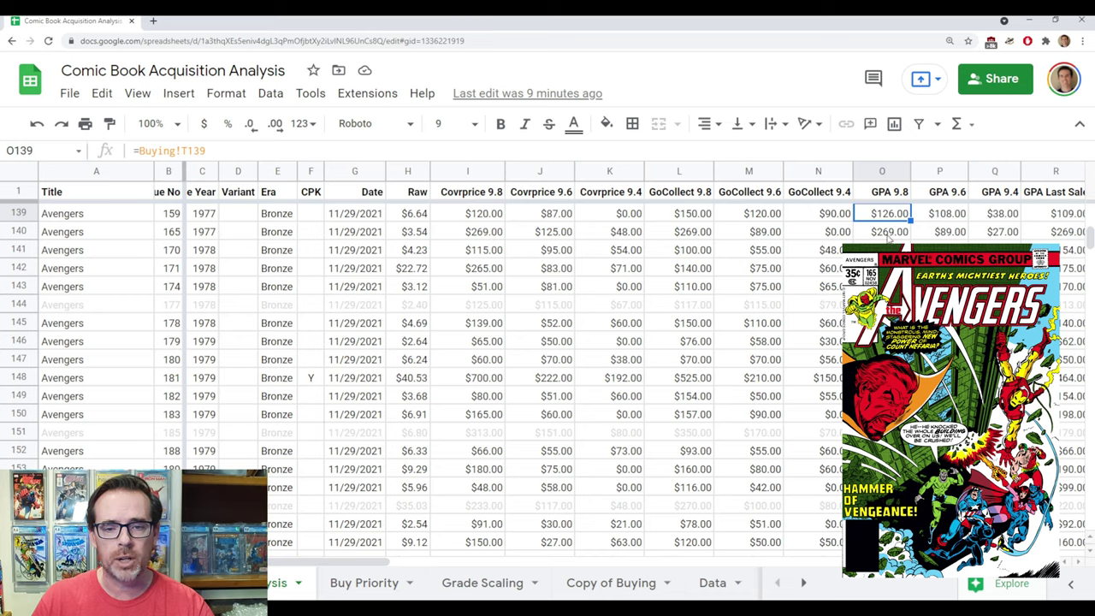
{"action": "left_click", "coordinate": [889, 236]}
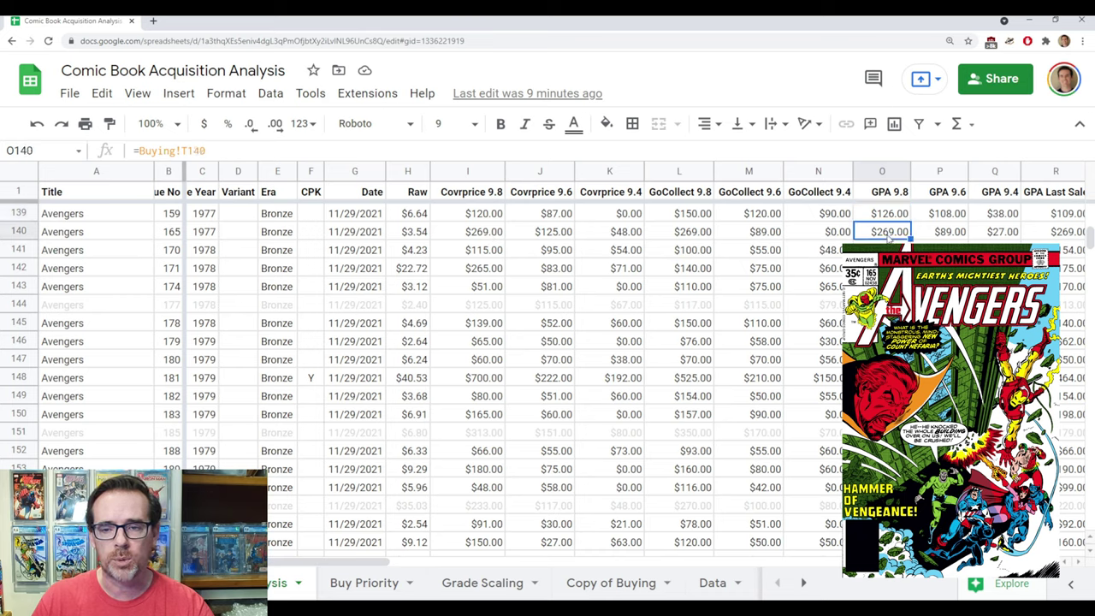
{"action": "left_click", "coordinate": [694, 237]}
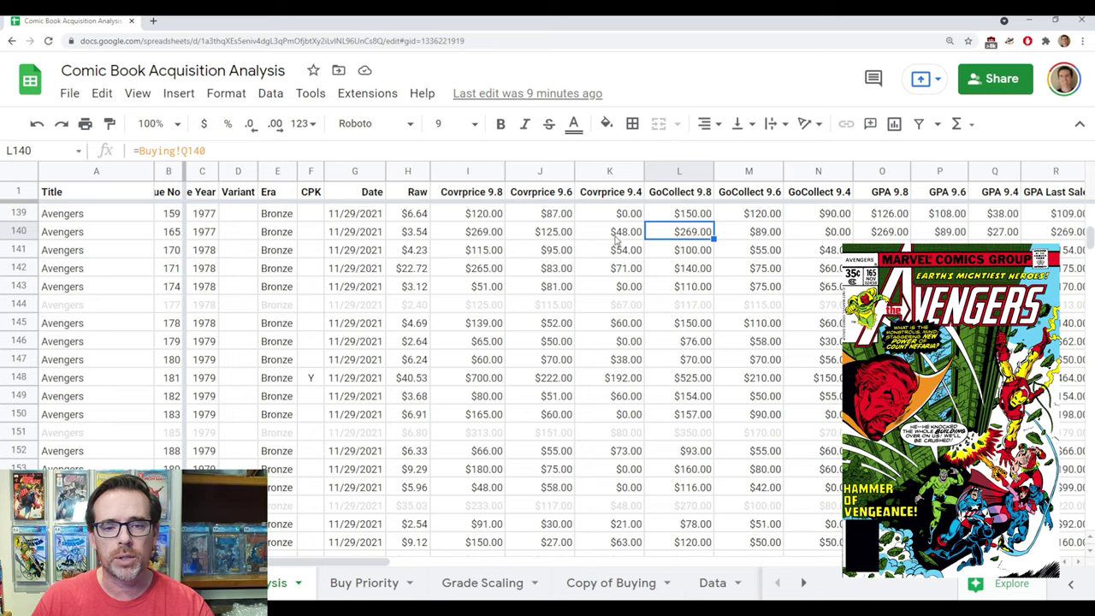
{"action": "left_click", "coordinate": [477, 236]}
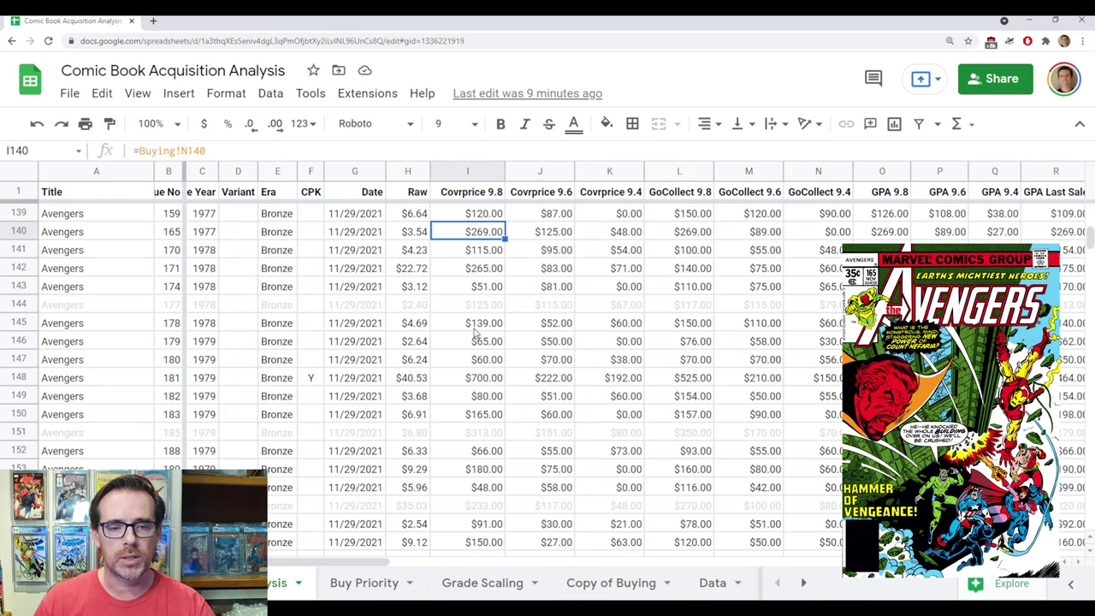
{"action": "left_click", "coordinate": [486, 248]}
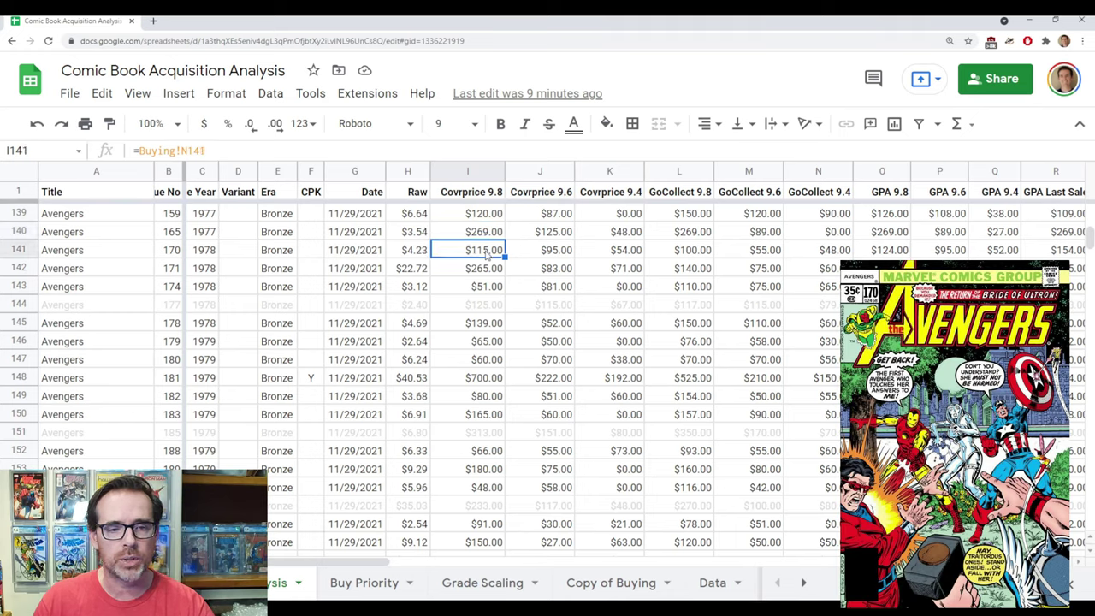
{"action": "left_click", "coordinate": [659, 250]}
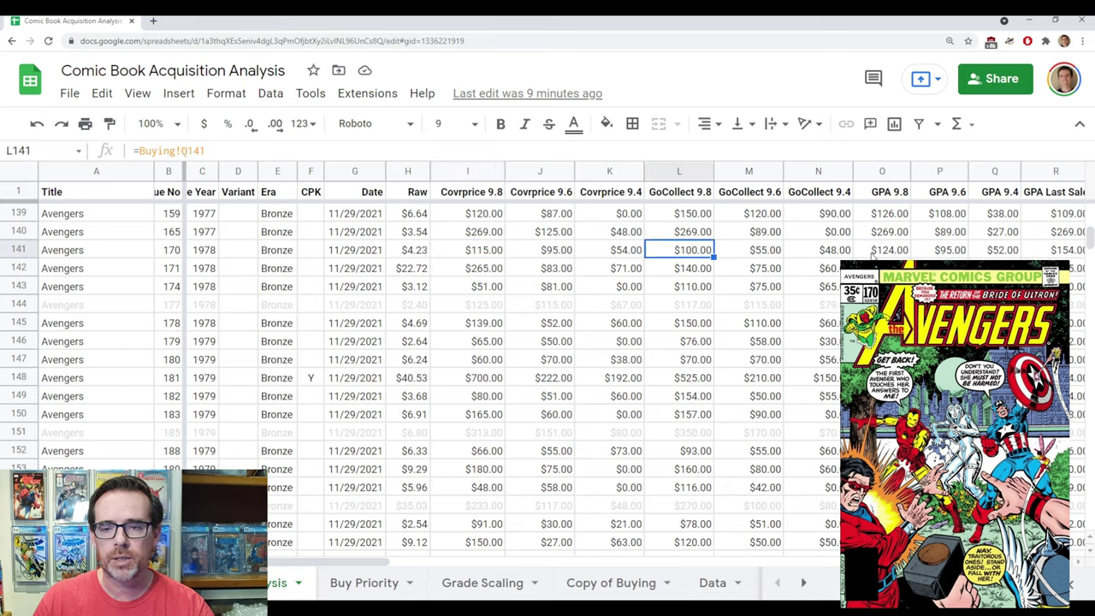
{"action": "left_click", "coordinate": [874, 250]}
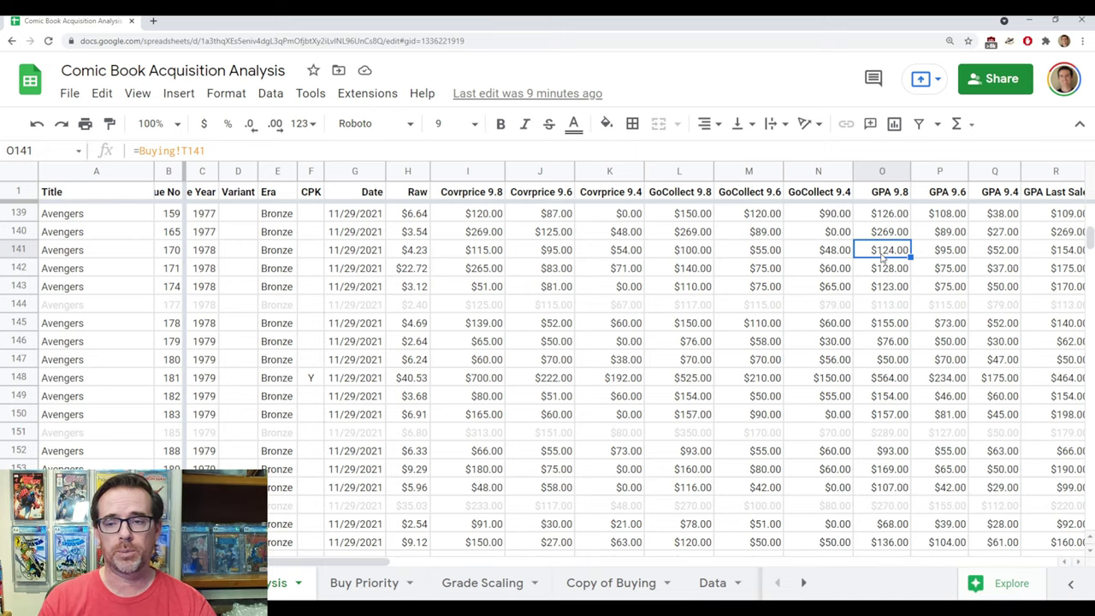
{"action": "left_click", "coordinate": [1081, 568]}
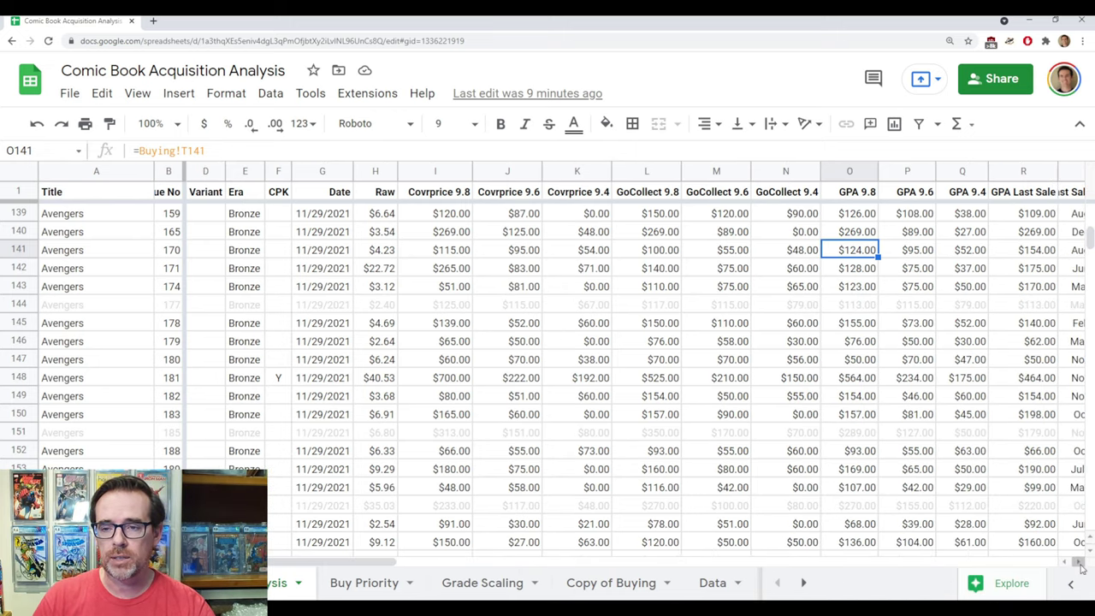
{"action": "left_click", "coordinate": [1081, 567]}
{"action": "left_click", "coordinate": [1080, 567]}
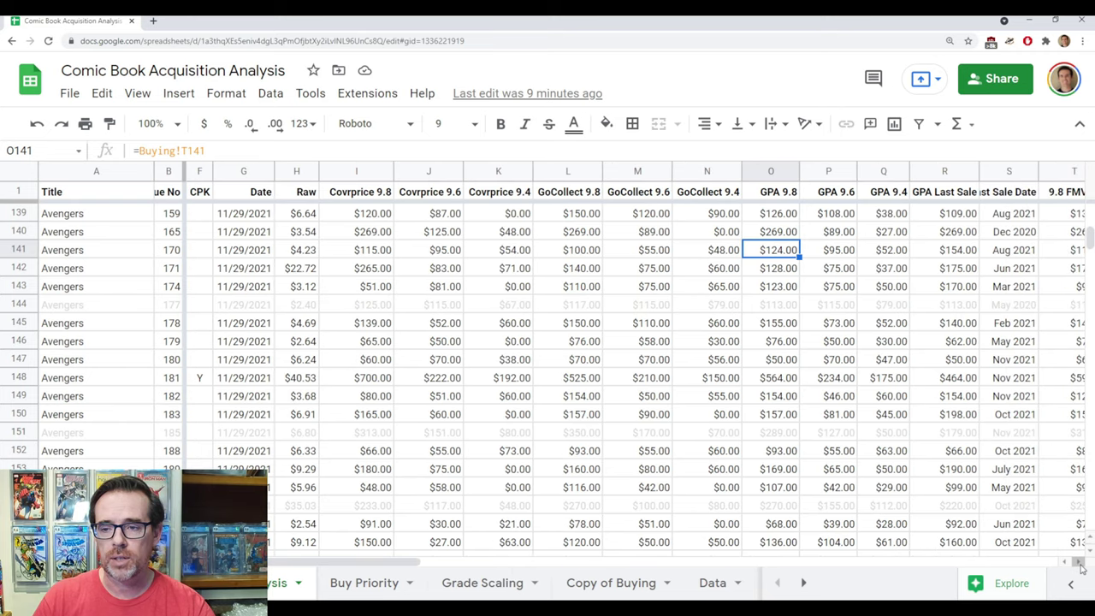
{"action": "left_click", "coordinate": [1081, 568]}
{"action": "left_click", "coordinate": [1050, 173]}
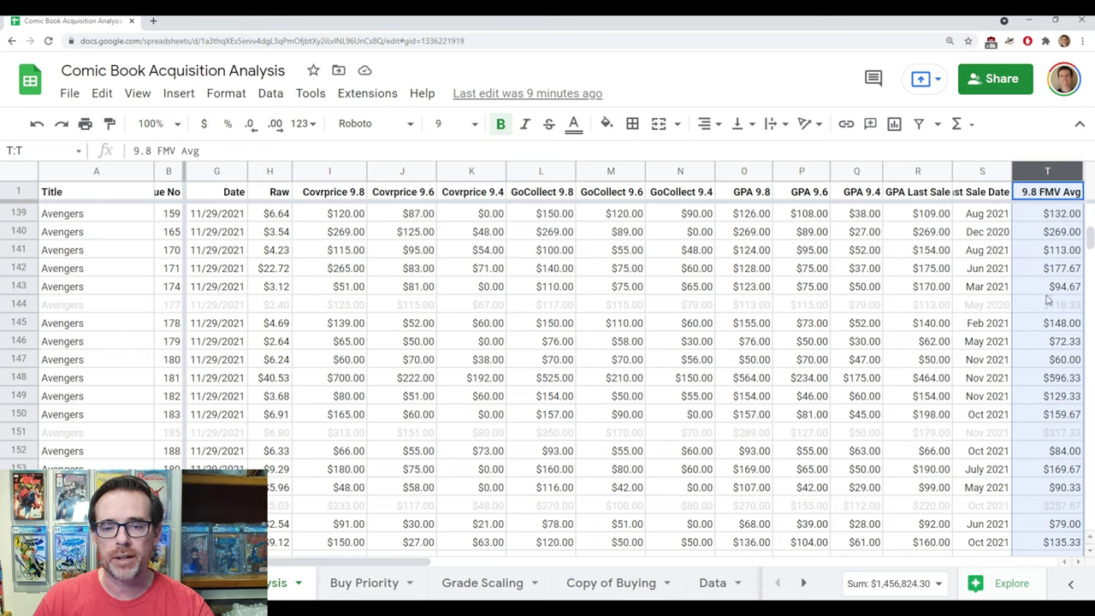
{"action": "left_click", "coordinate": [1052, 272]}
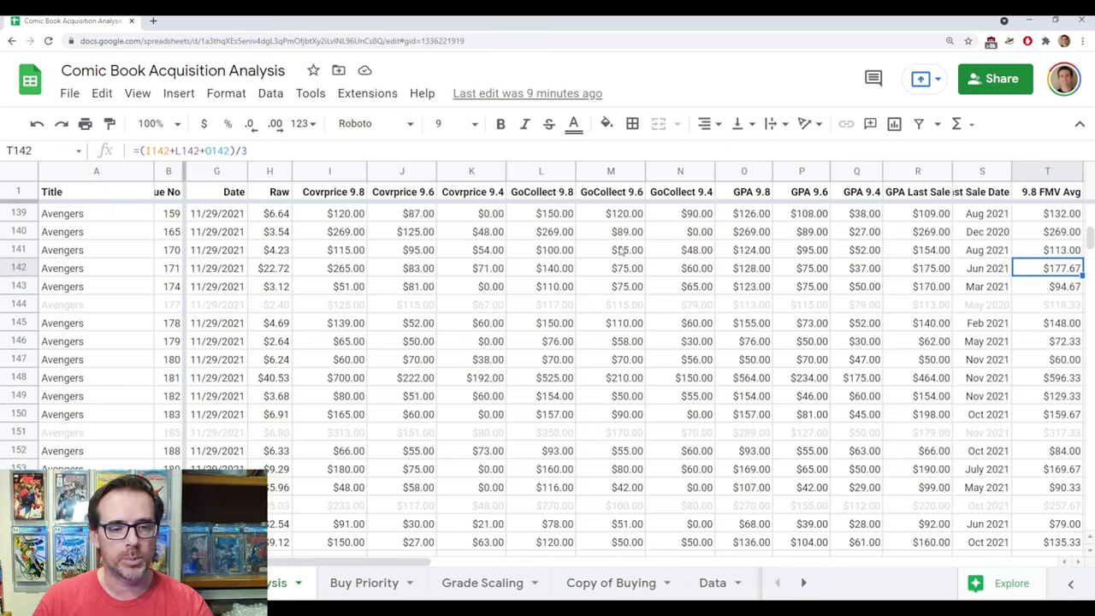
{"action": "left_click", "coordinate": [554, 249]}
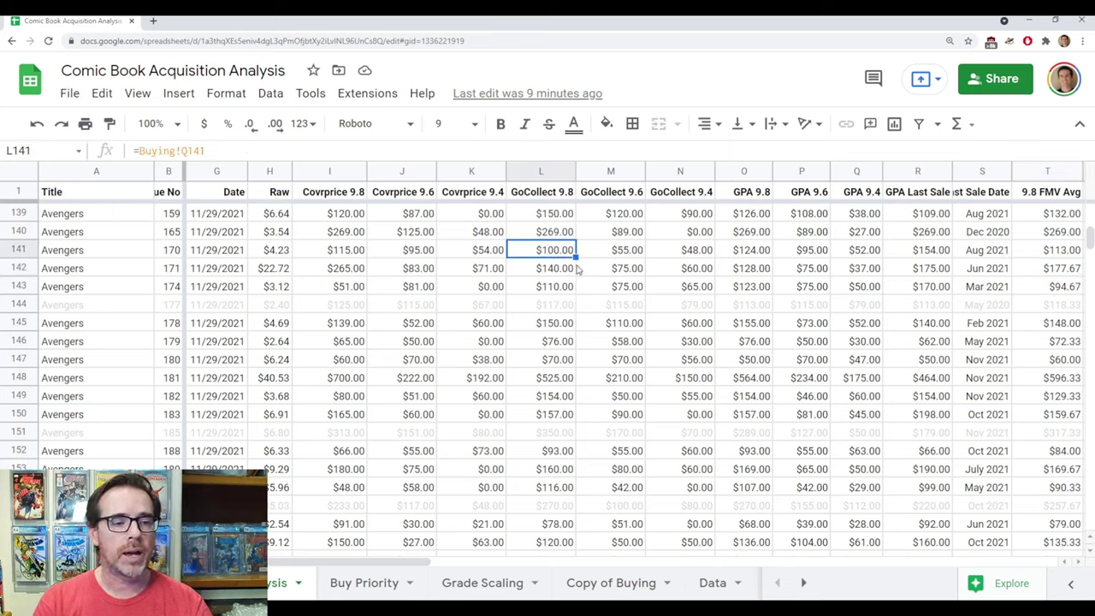
{"action": "left_click", "coordinate": [57, 253]}
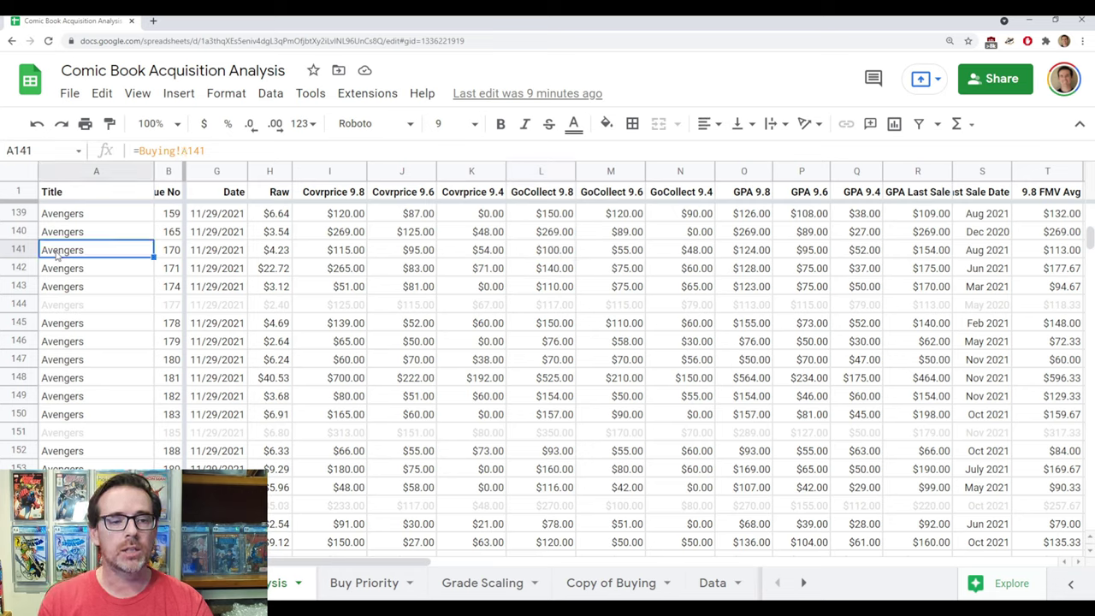
{"action": "left_click", "coordinate": [276, 254]}
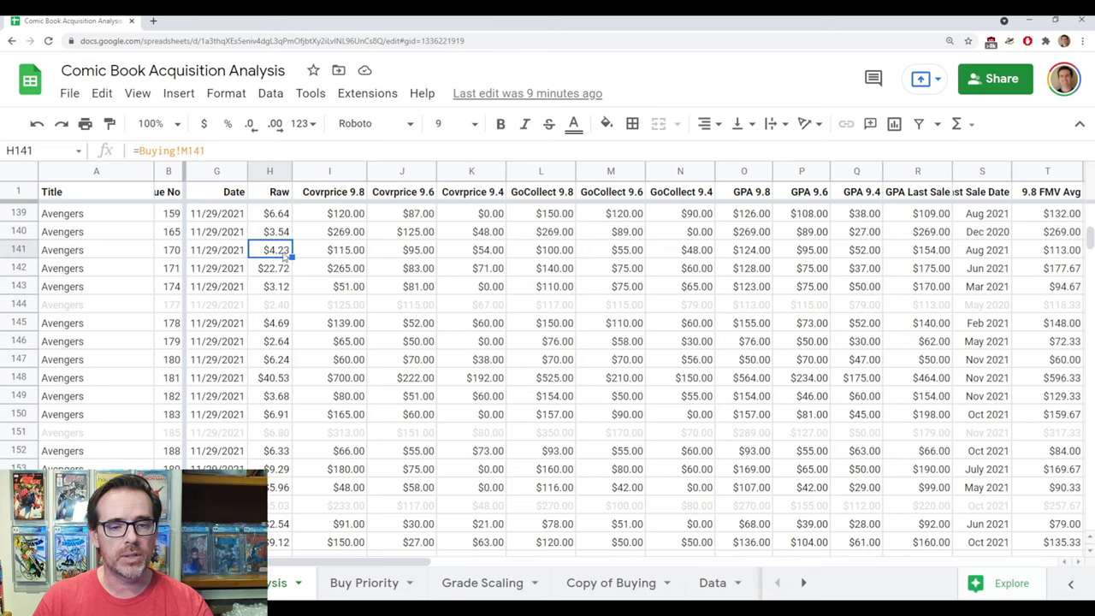
{"action": "left_click", "coordinate": [976, 257], "text": "shift"}
{"action": "left_click", "coordinate": [345, 251]}
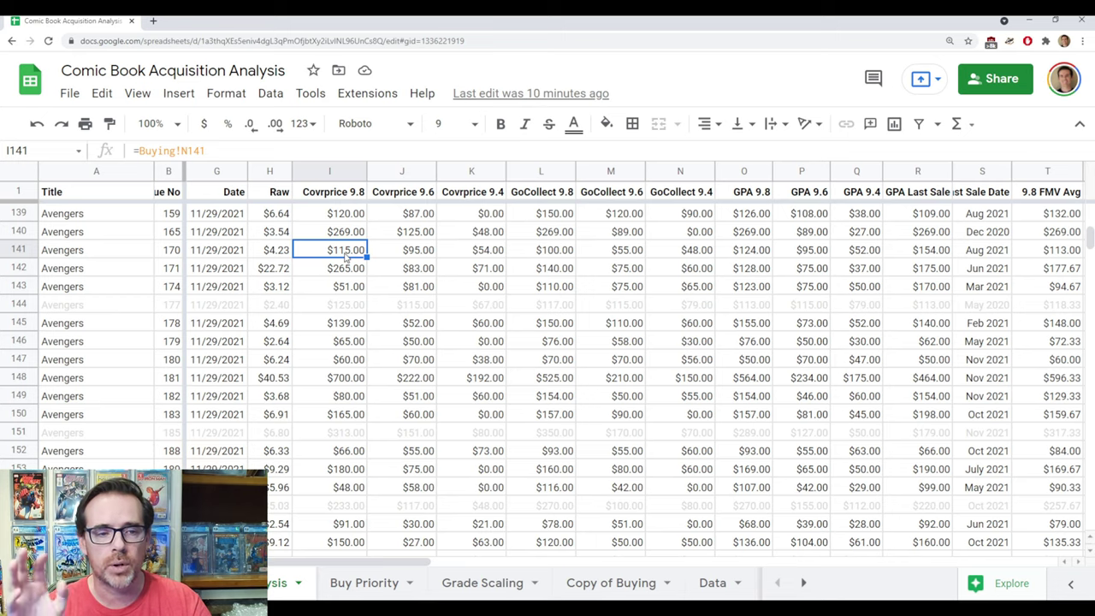
{"action": "left_click", "coordinate": [270, 171]}
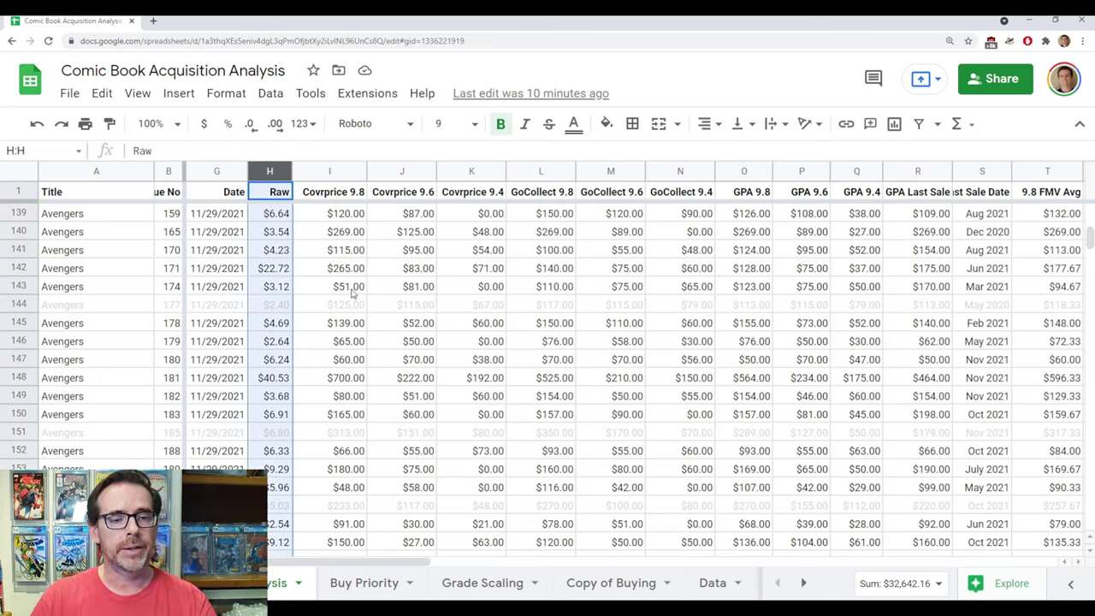
{"action": "left_click", "coordinate": [354, 291]}
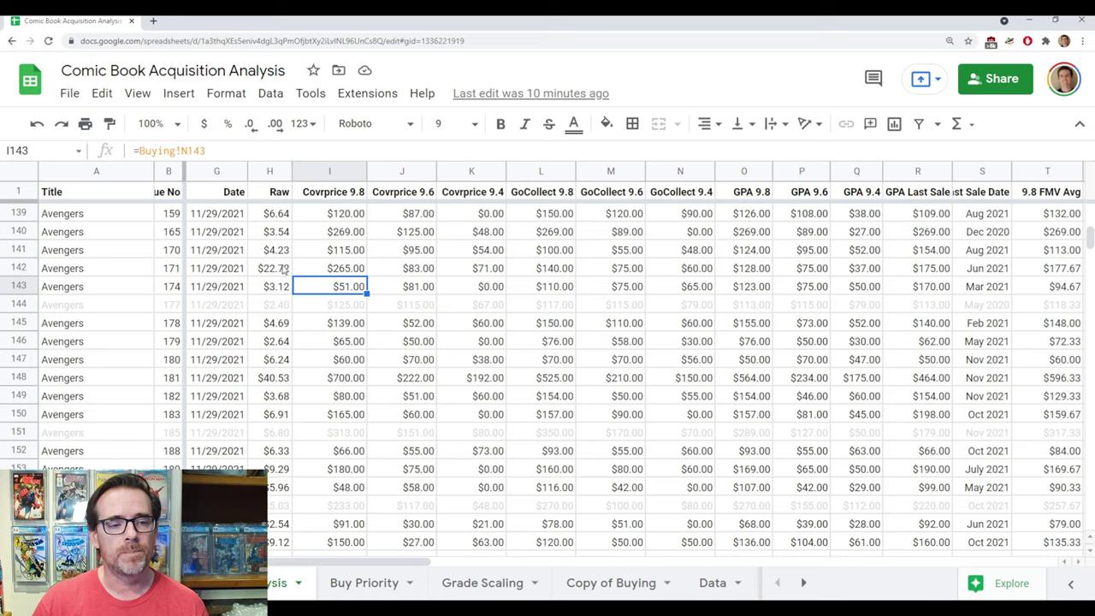
{"action": "left_click", "coordinate": [279, 268]}
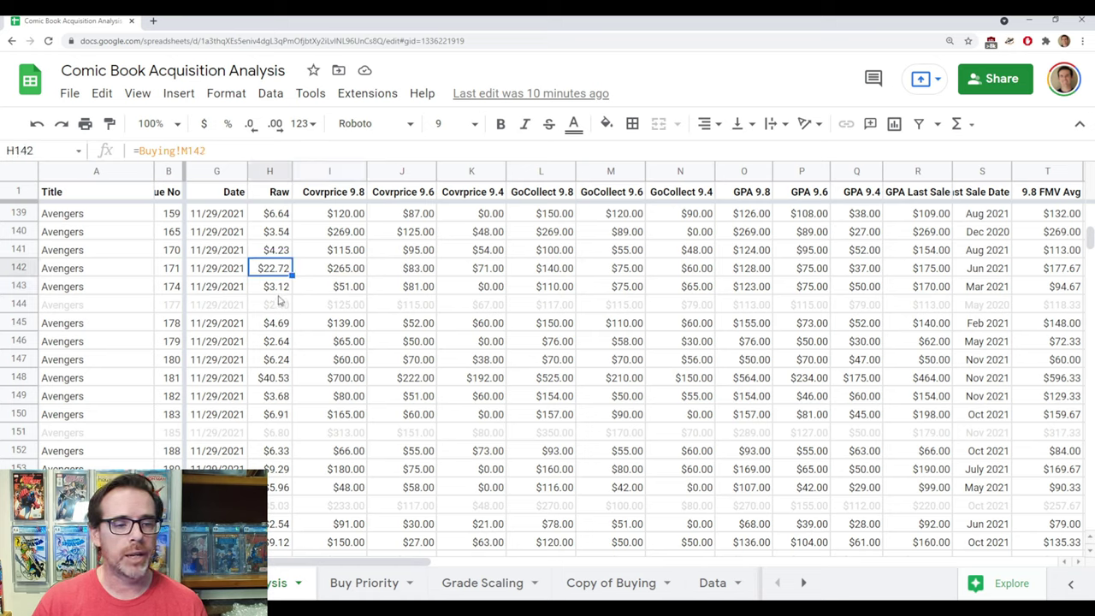
{"action": "left_click", "coordinate": [271, 174]}
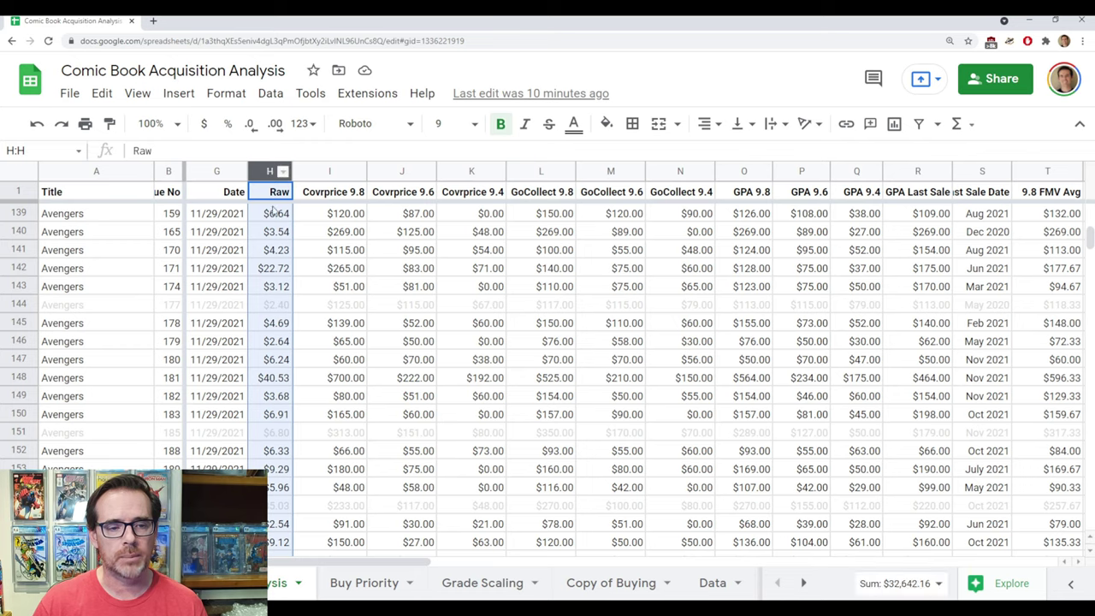
{"action": "left_click", "coordinate": [345, 270]}
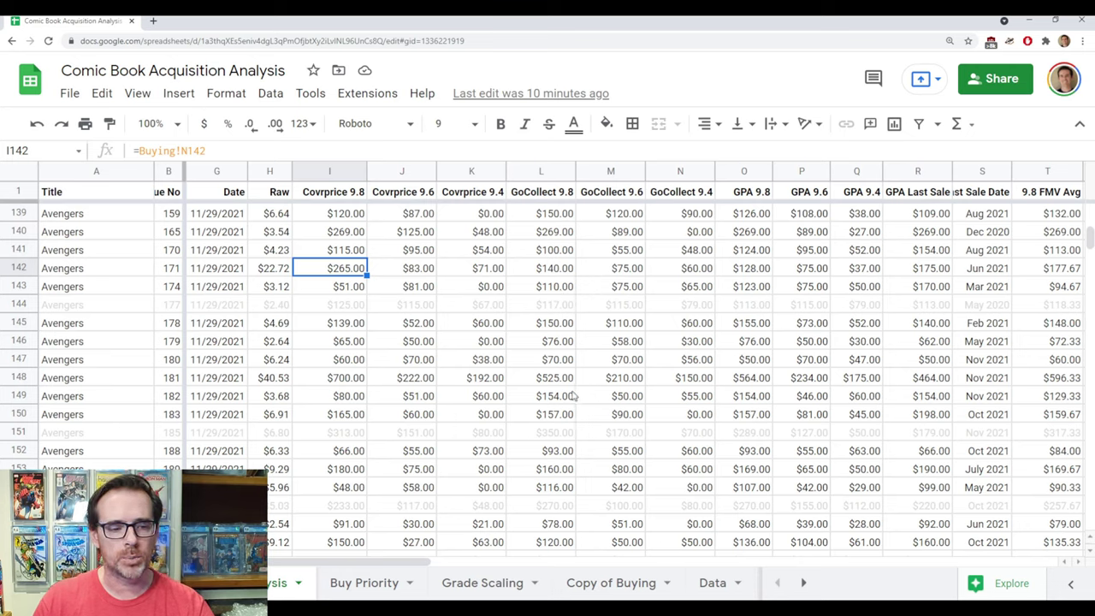
{"action": "left_click", "coordinate": [220, 173]}
{"action": "left_click", "coordinate": [428, 252]}
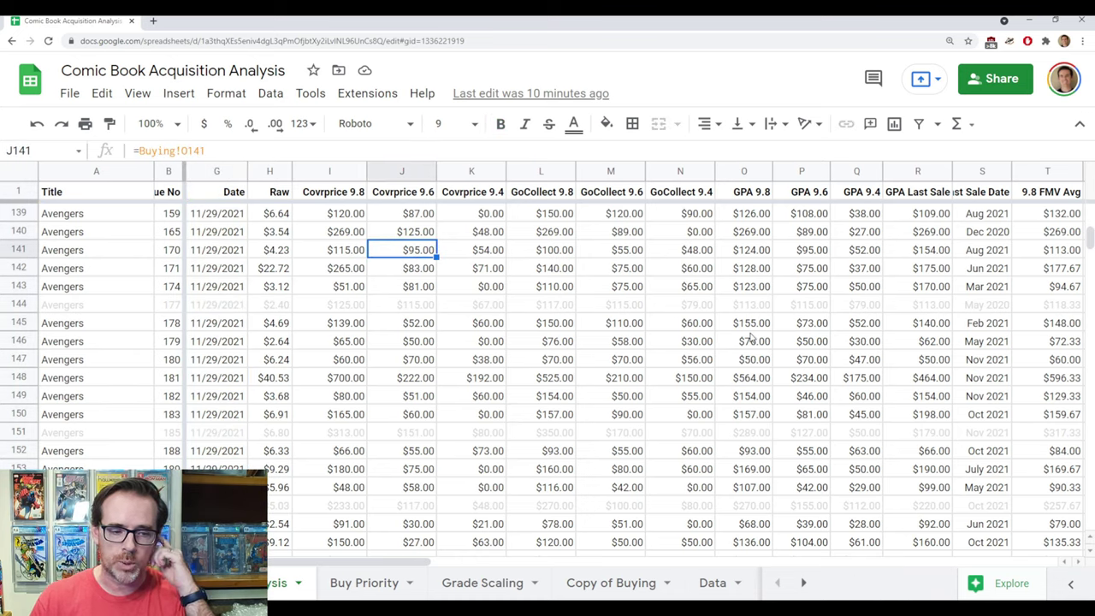
Bring the Variant, Era and CPK columns into view and open the Avengers #174 price chart from G143
{"action": "left_click_drag", "start_coordinate": [407, 563], "coordinate": [376, 563]}
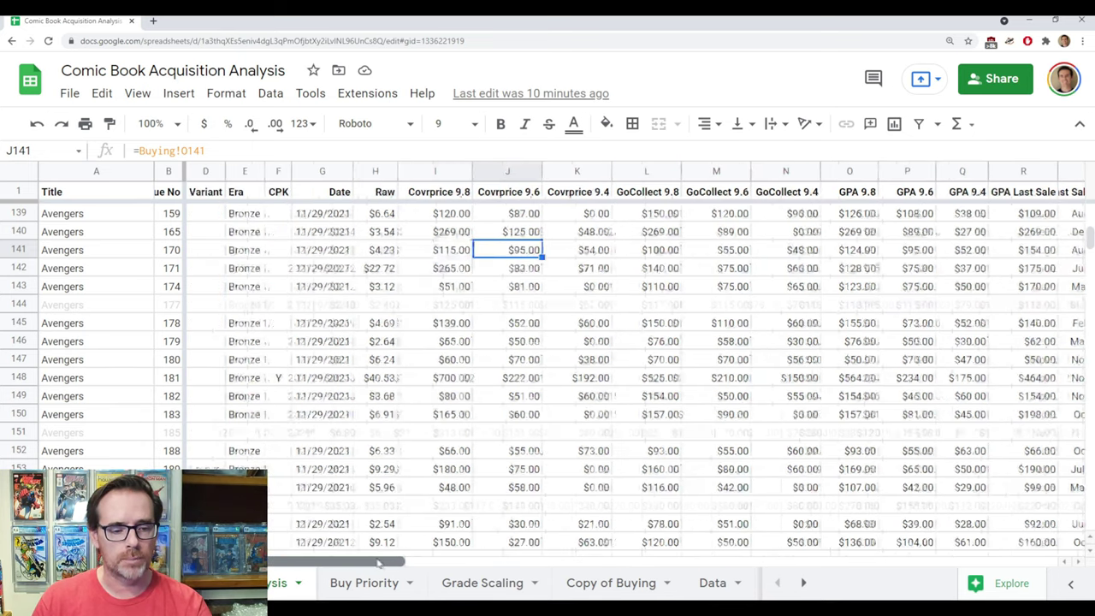
{"action": "left_click", "coordinate": [243, 172]}
{"action": "left_click", "coordinate": [330, 291]}
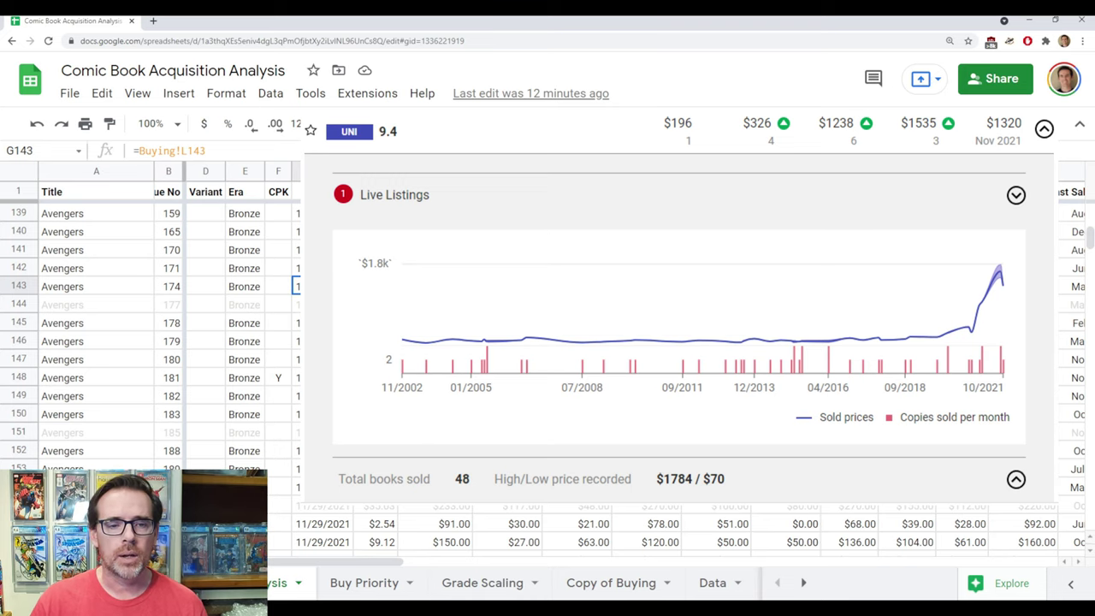
Close the comic price-chart preview to return to the Buying source sheet
{"action": "key", "text": "Escape"}
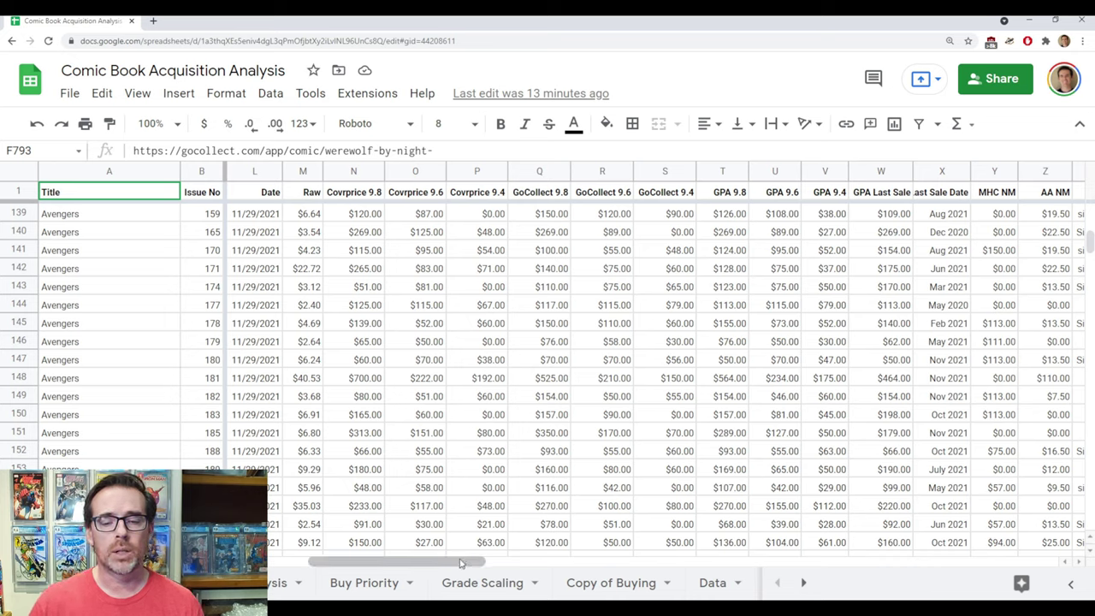
Scroll right to show the GPA 9.2–5.0 price columns and the GPA 9.8 and 9.6 Last Sold columns
{"action": "left_click_drag", "start_coordinate": [460, 562], "coordinate": [733, 565]}
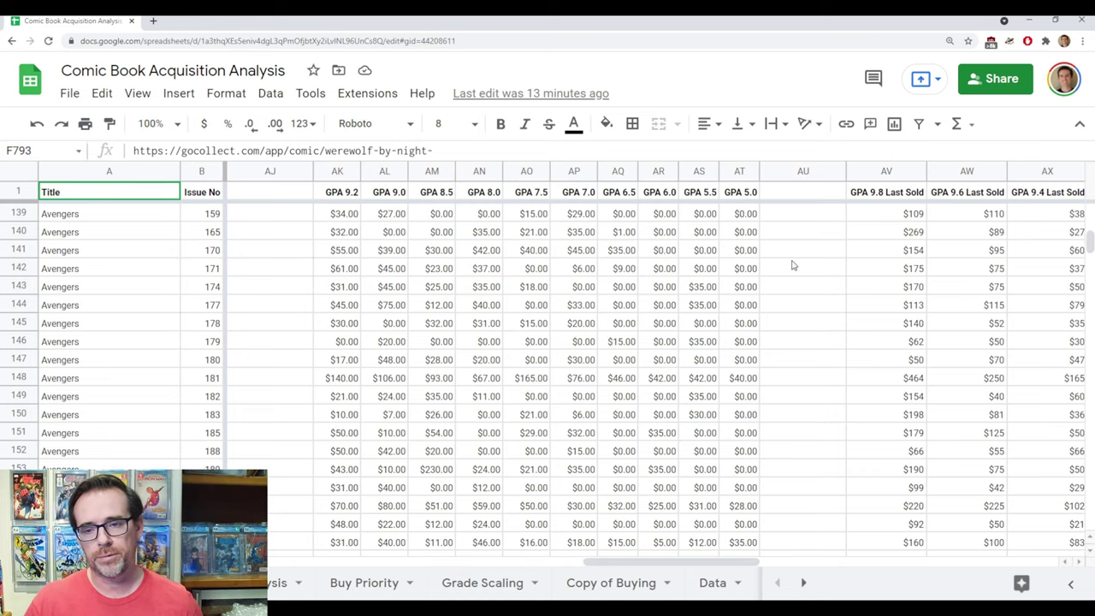
{"action": "left_click_drag", "start_coordinate": [704, 562], "coordinate": [727, 557]}
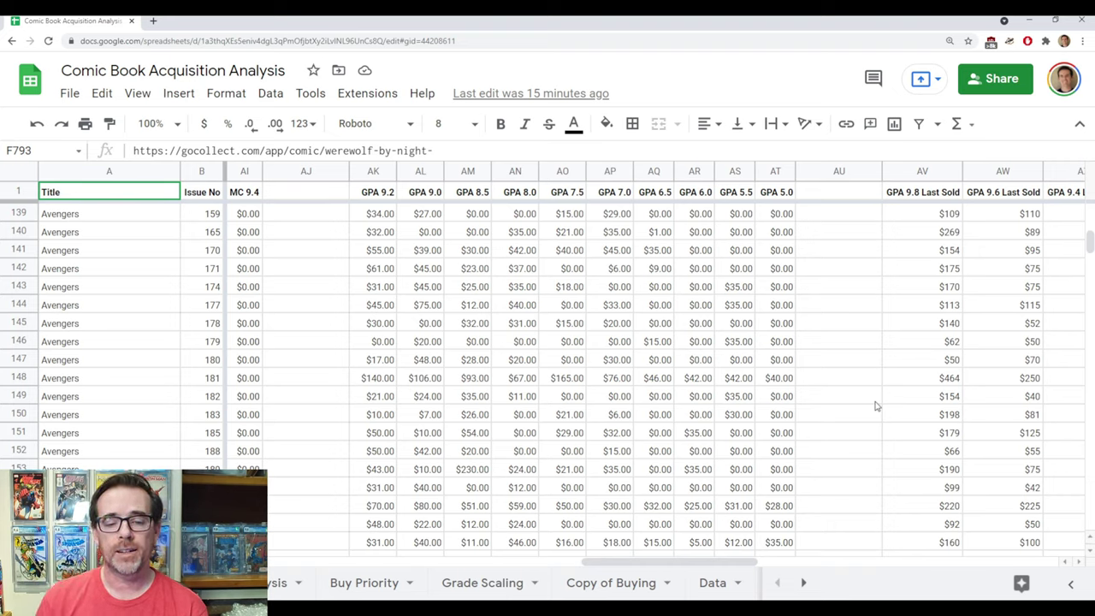
Switch to the Heritage Auctions sheet and scroll to the Captain America #117 lot, sold for $810.00
{"action": "left_click", "coordinate": [803, 583]}
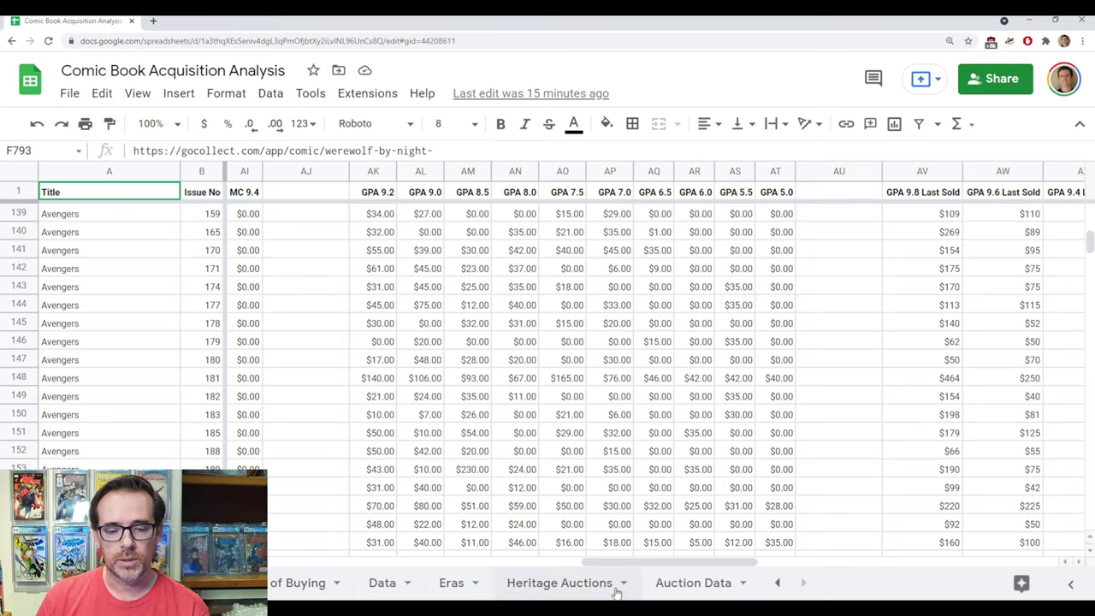
{"action": "left_click", "coordinate": [583, 589]}
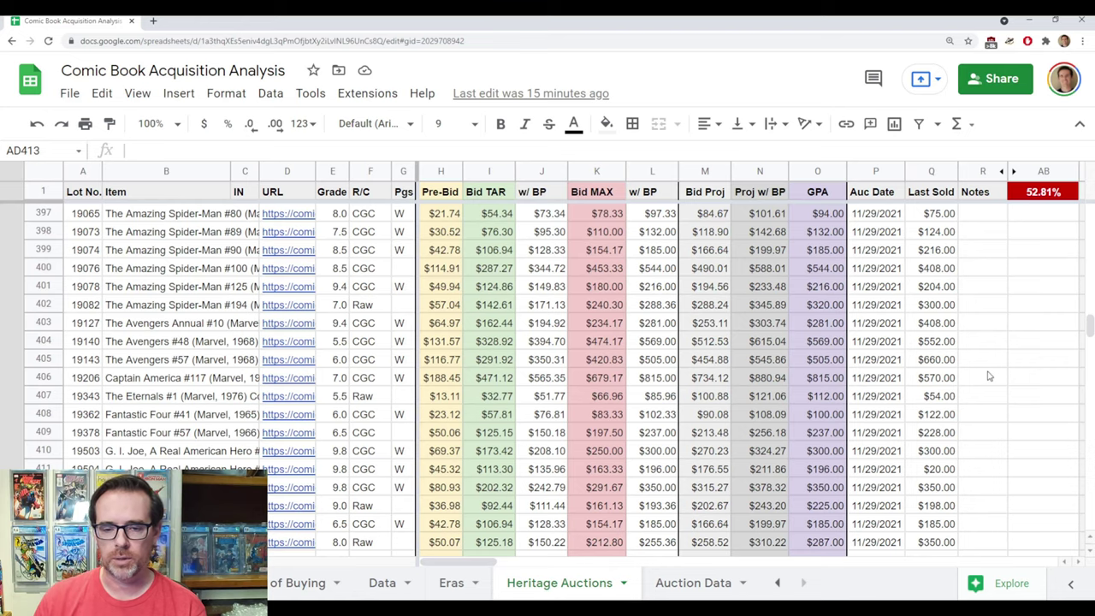
{"action": "scroll", "coordinate": [989, 377], "scroll_direction": "down", "scroll_amount": 7}
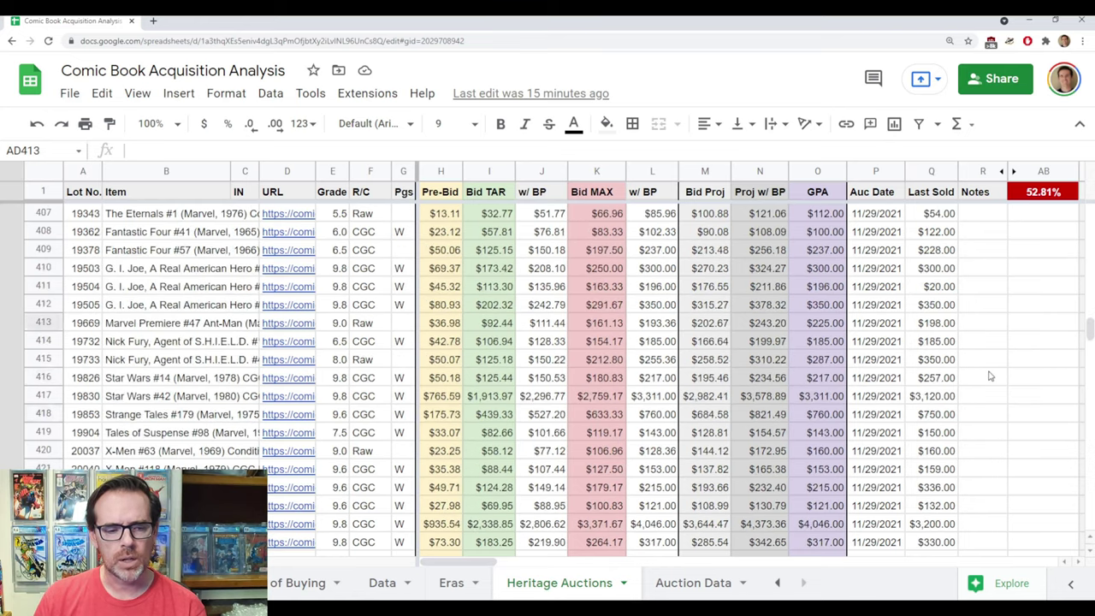
{"action": "scroll", "coordinate": [989, 377], "scroll_direction": "up", "scroll_amount": 4}
{"action": "scroll", "coordinate": [988, 376], "scroll_direction": "down", "scroll_amount": 1}
{"action": "scroll", "coordinate": [989, 376], "scroll_direction": "up", "scroll_amount": 1}
{"action": "scroll", "coordinate": [990, 377], "scroll_direction": "up", "scroll_amount": 1}
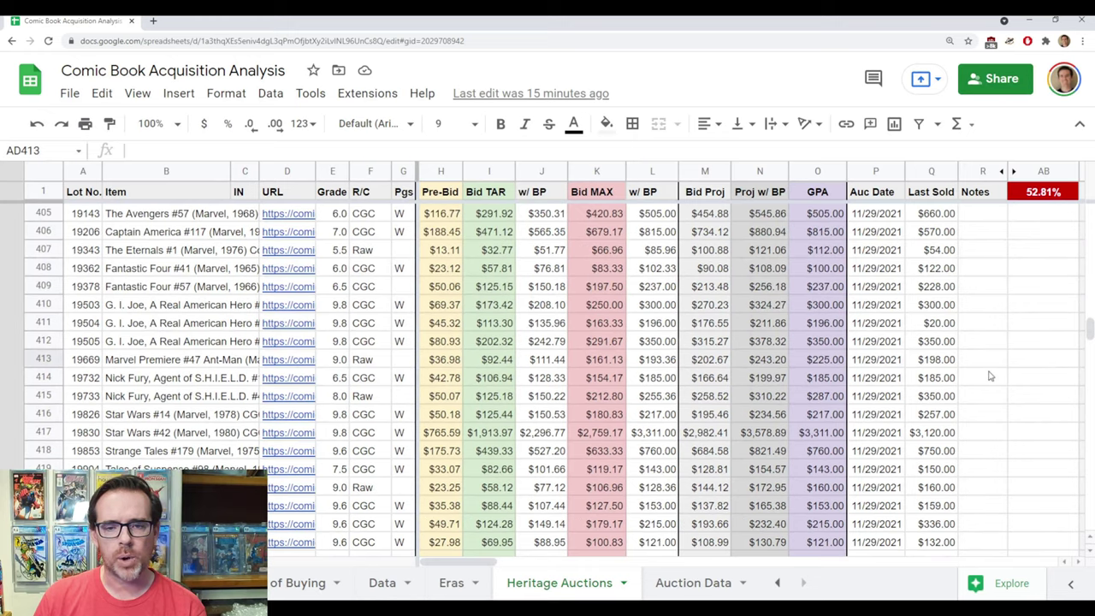
{"action": "scroll", "coordinate": [991, 377], "scroll_direction": "up", "scroll_amount": 2}
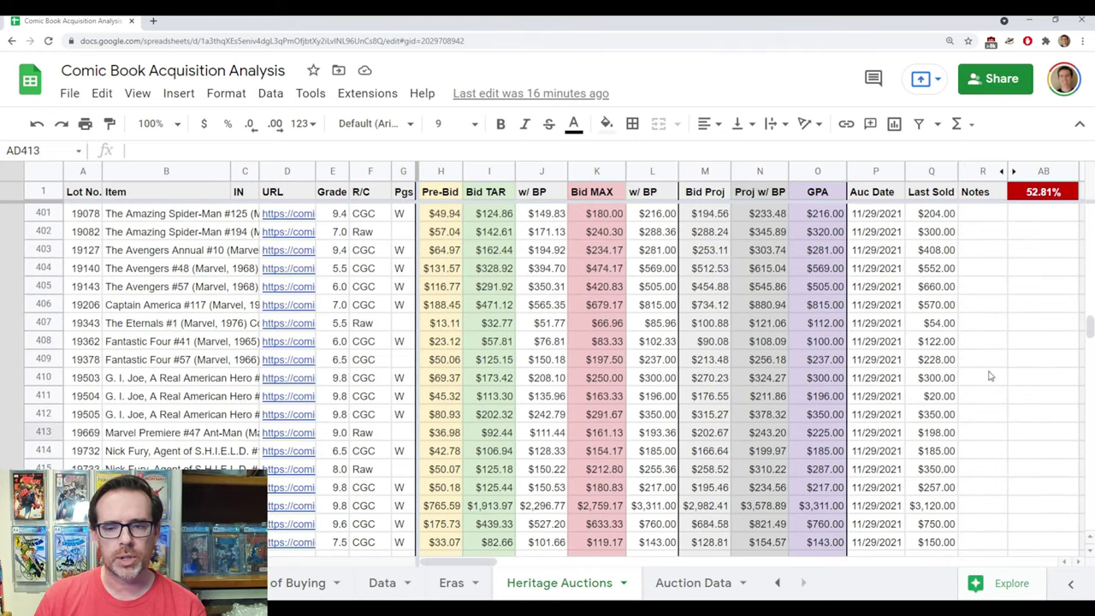
{"action": "scroll", "coordinate": [990, 376], "scroll_direction": "up", "scroll_amount": 1}
{"action": "scroll", "coordinate": [991, 376], "scroll_direction": "up", "scroll_amount": 2}
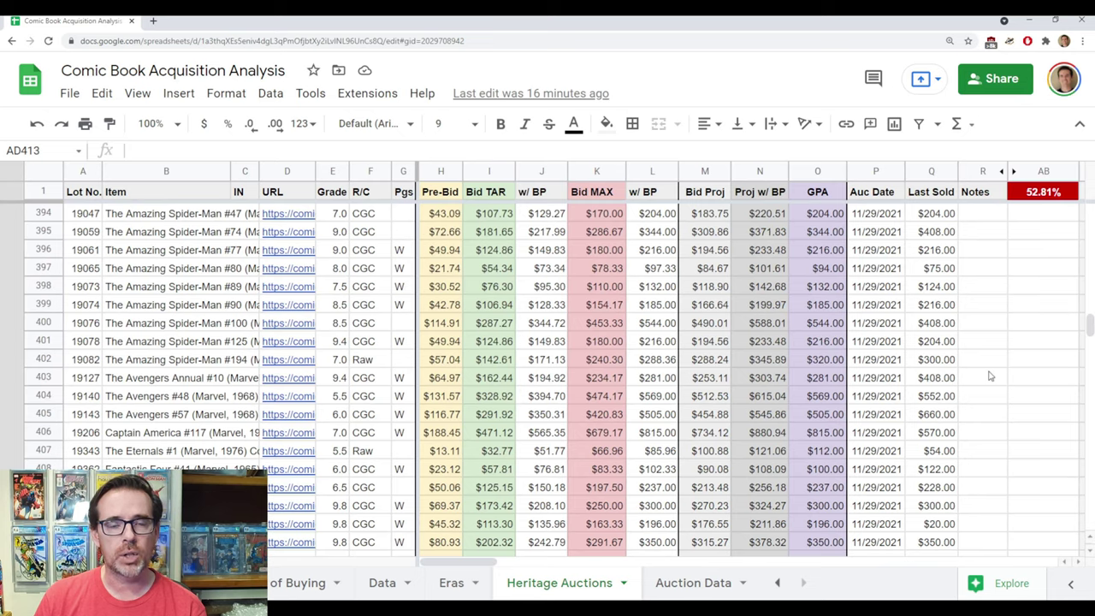
{"action": "scroll", "coordinate": [990, 377], "scroll_direction": "up", "scroll_amount": 1}
{"action": "scroll", "coordinate": [990, 377], "scroll_direction": "down", "scroll_amount": 1}
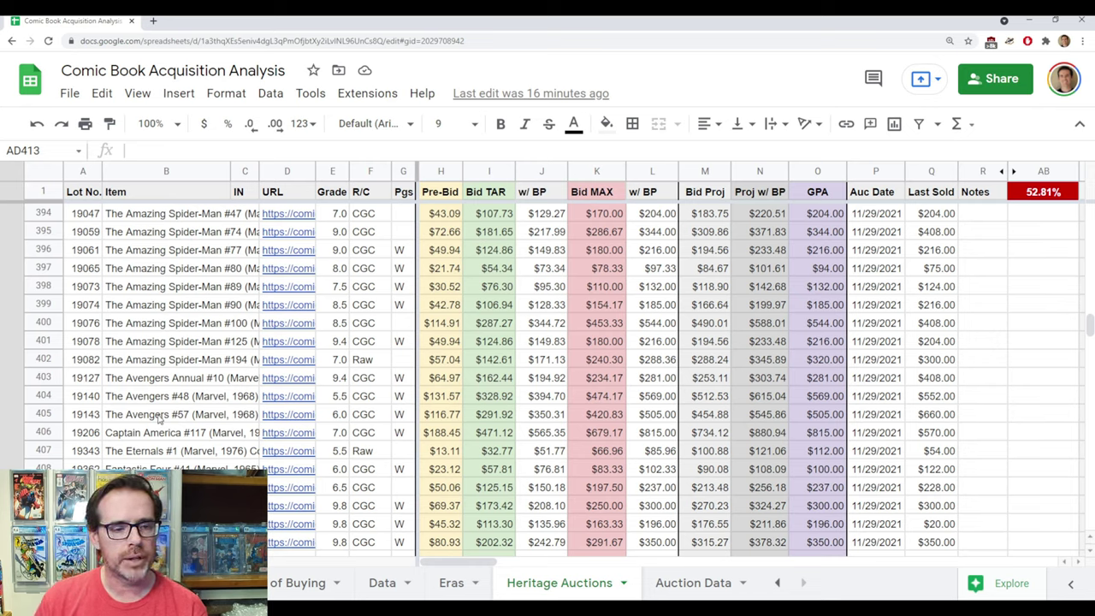
{"action": "scroll", "coordinate": [159, 418], "scroll_direction": "down", "scroll_amount": 1}
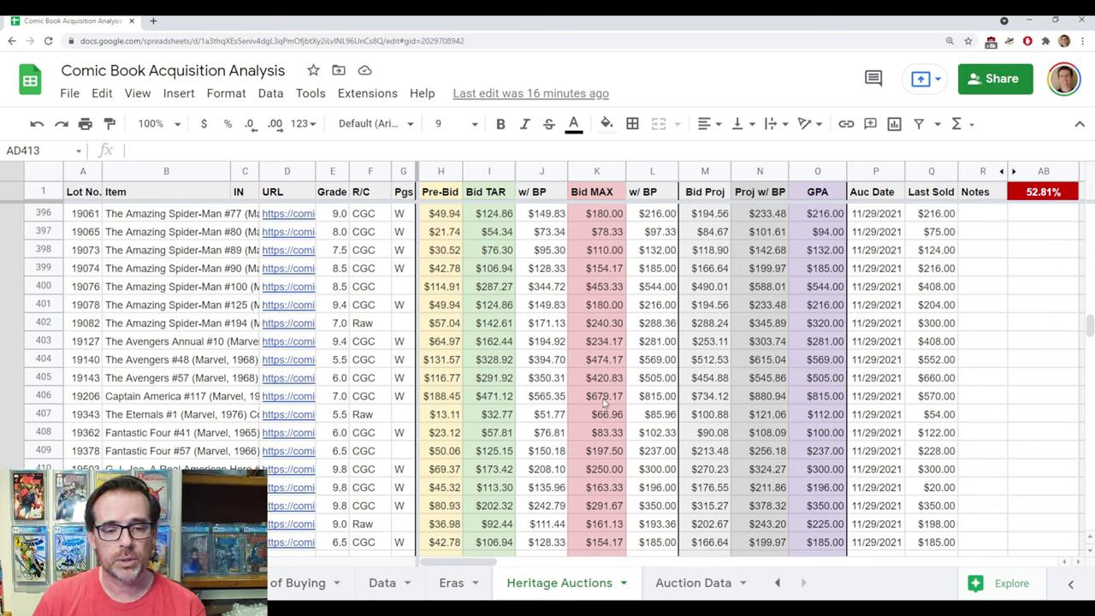
Select the Captain America #117 row and show its $471.12 Bid TAR formula in I406
{"action": "left_click", "coordinate": [189, 396]}
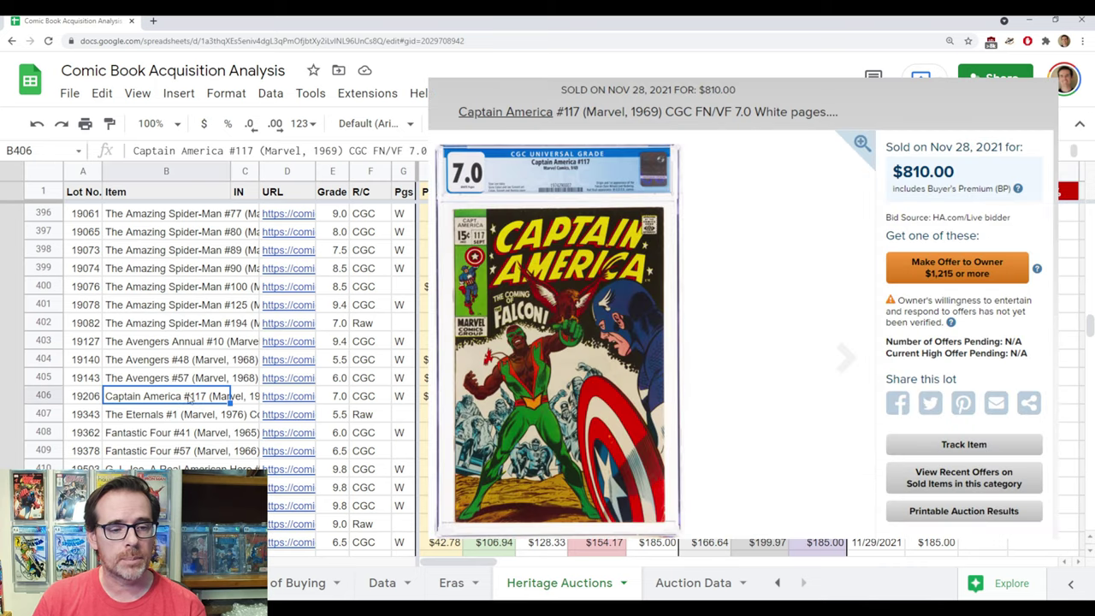
{"action": "left_click", "coordinate": [43, 396]}
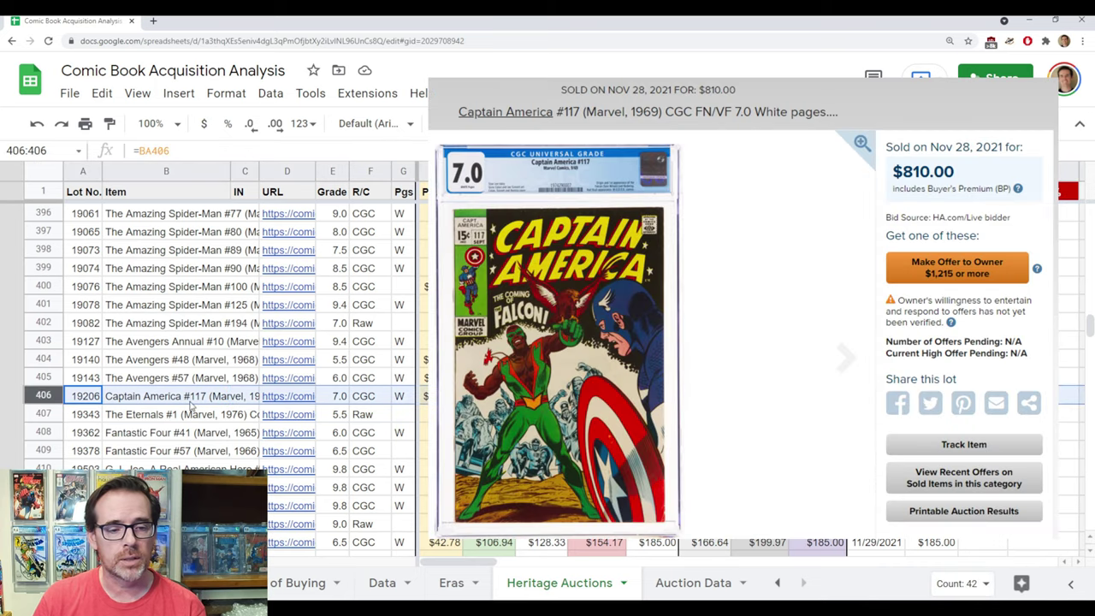
{"action": "left_click", "coordinate": [192, 400]}
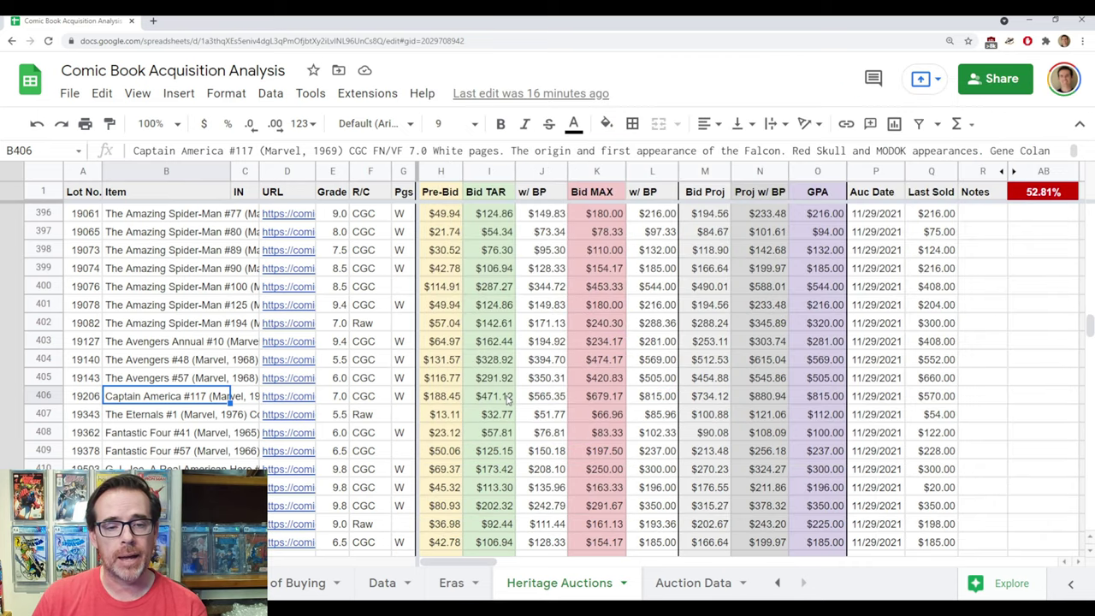
{"action": "left_click", "coordinate": [489, 397]}
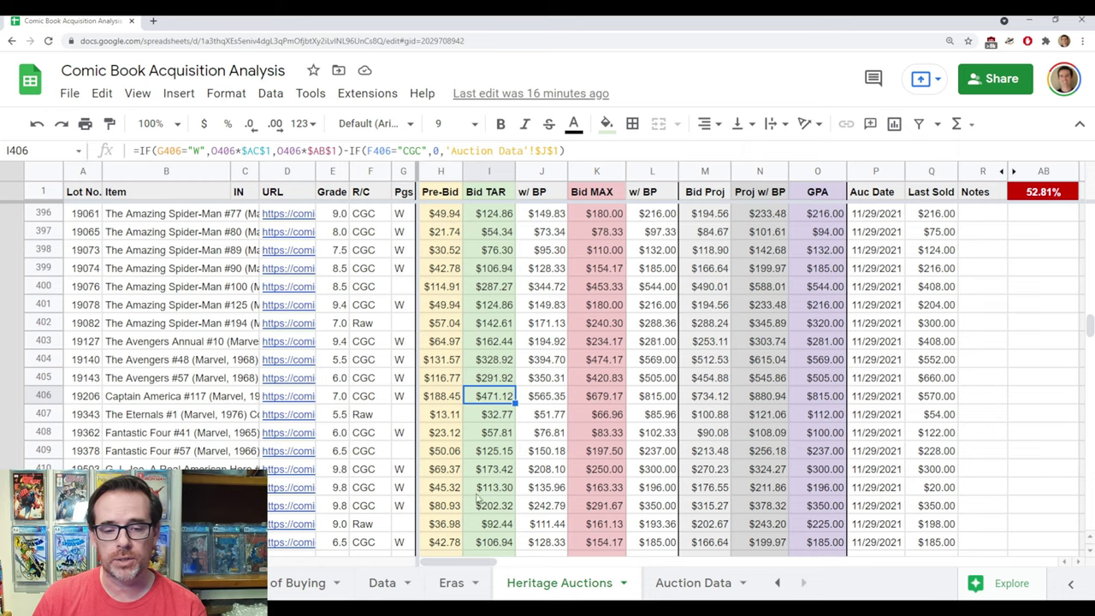
Step through Captain America #117's Final Bid, HA w/ BP and BP % GPA formulas in row 406
{"action": "left_click_drag", "start_coordinate": [477, 562], "coordinate": [526, 567]}
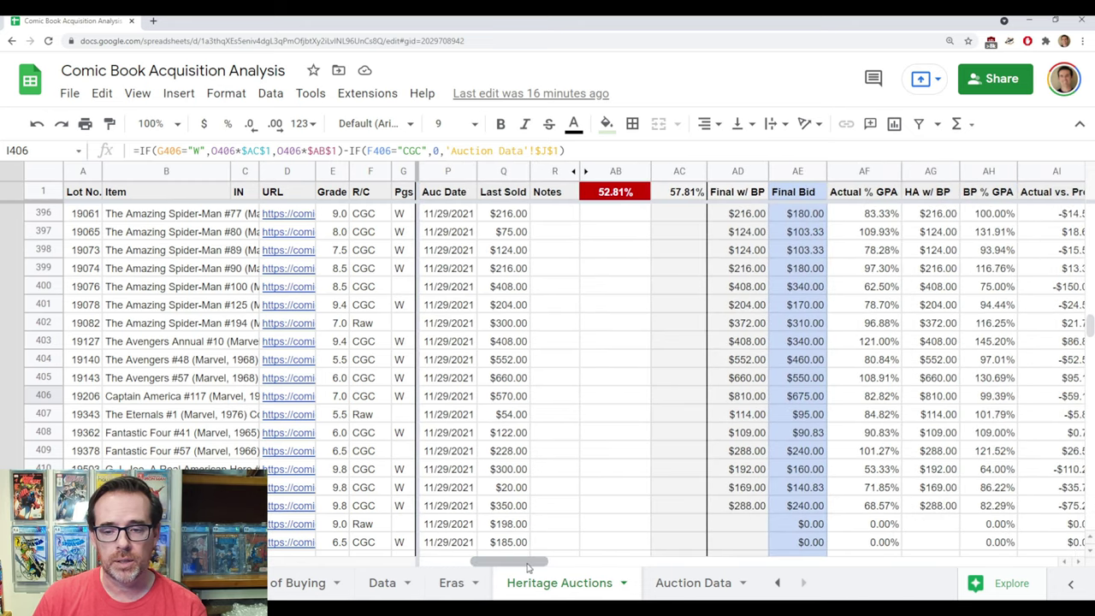
{"action": "left_click", "coordinate": [804, 398]}
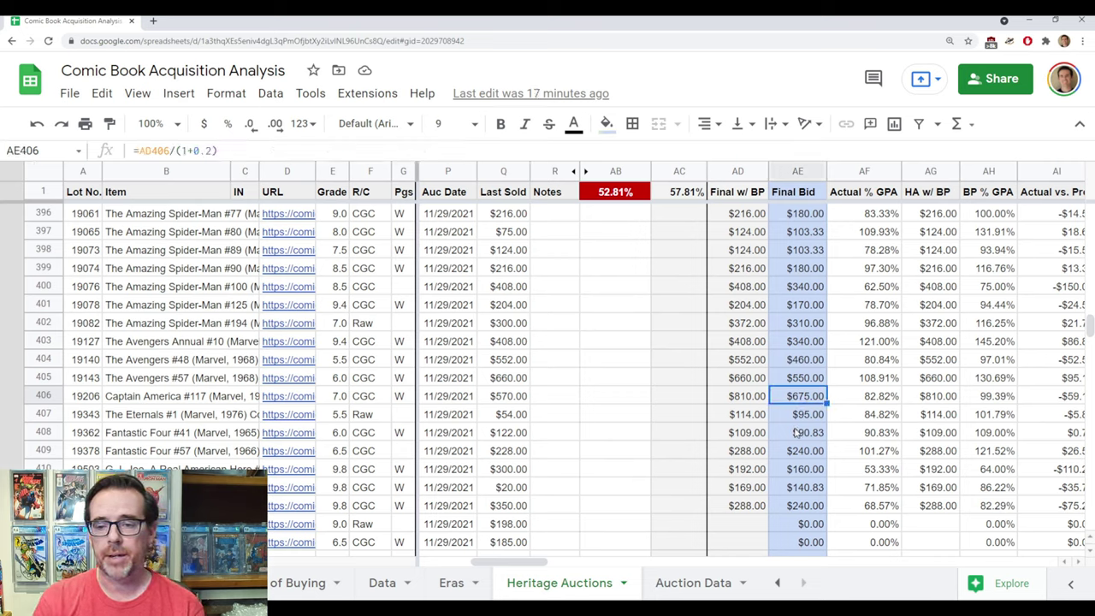
{"action": "key", "text": "Right"}
{"action": "key", "text": "Right"}
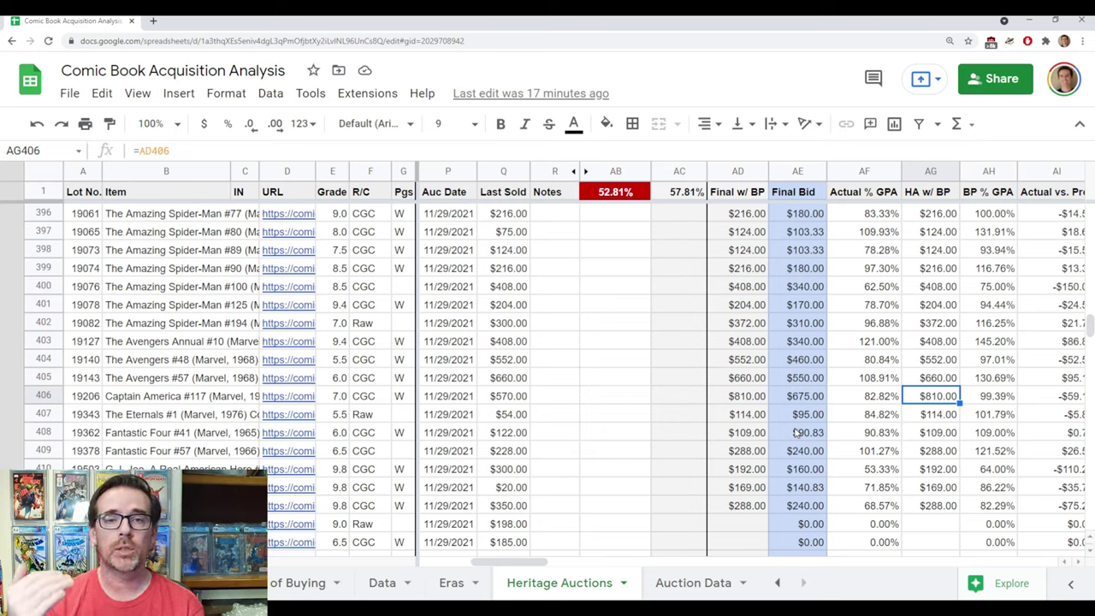
{"action": "key", "text": "Left"}
{"action": "key", "text": "Left"}
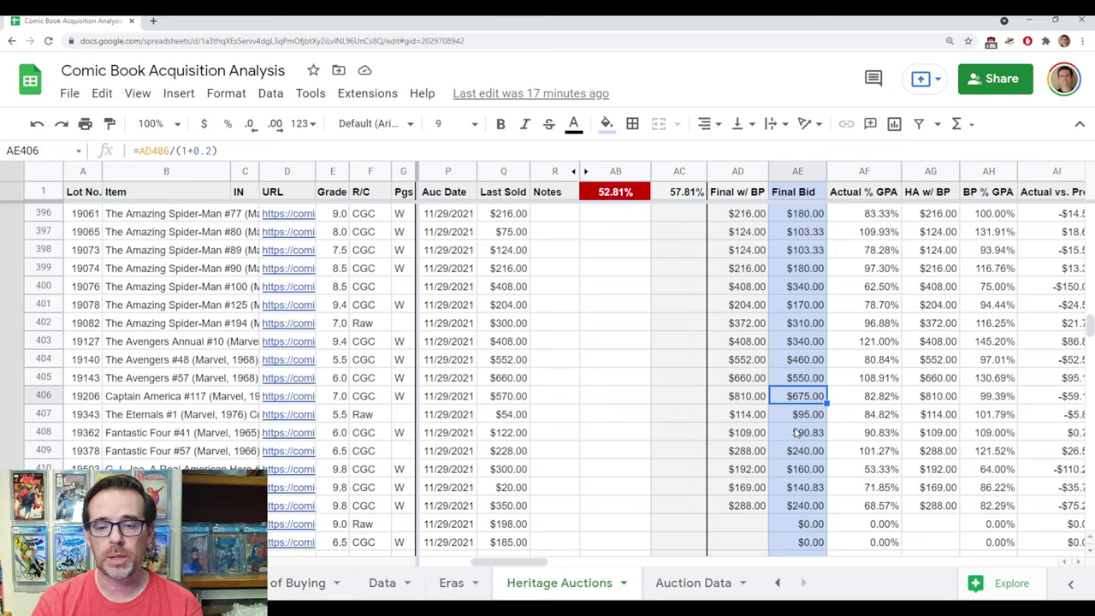
{"action": "key", "text": "Right"}
{"action": "key", "text": "Right"}
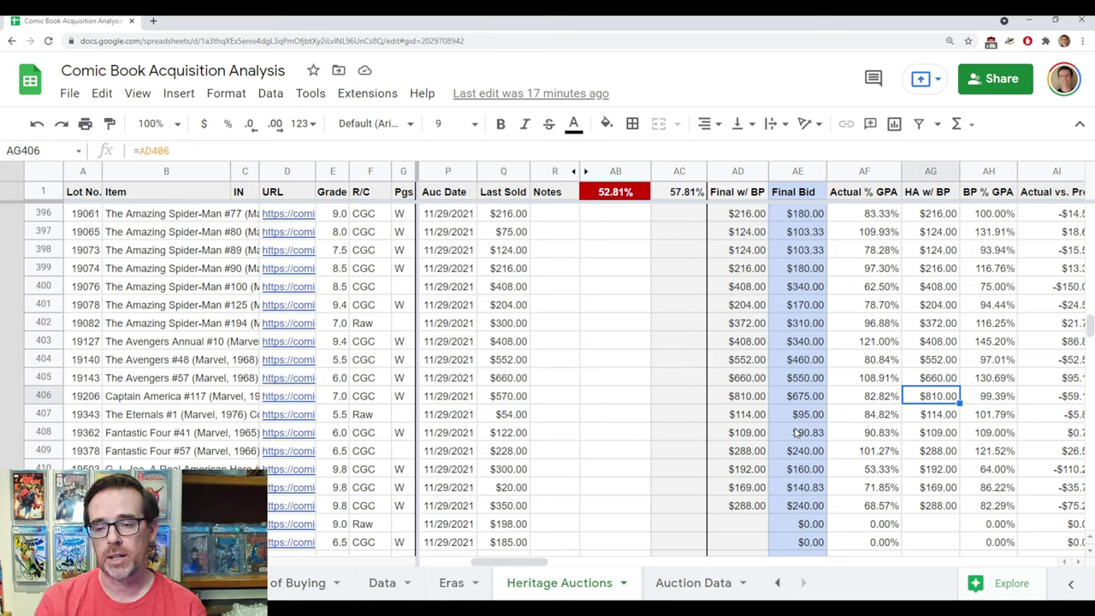
{"action": "key", "text": "Right"}
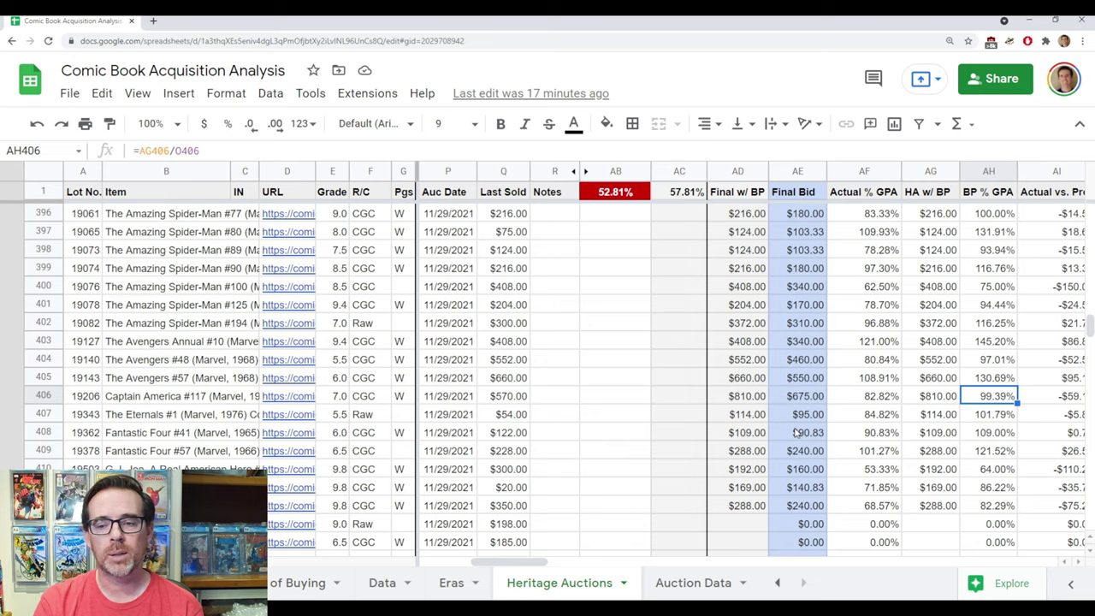
Trace row 406's BP % GPA back to its inputs, then view AH400's =AG400/O400 formula (75.00%)
{"action": "key", "text": "Left"}
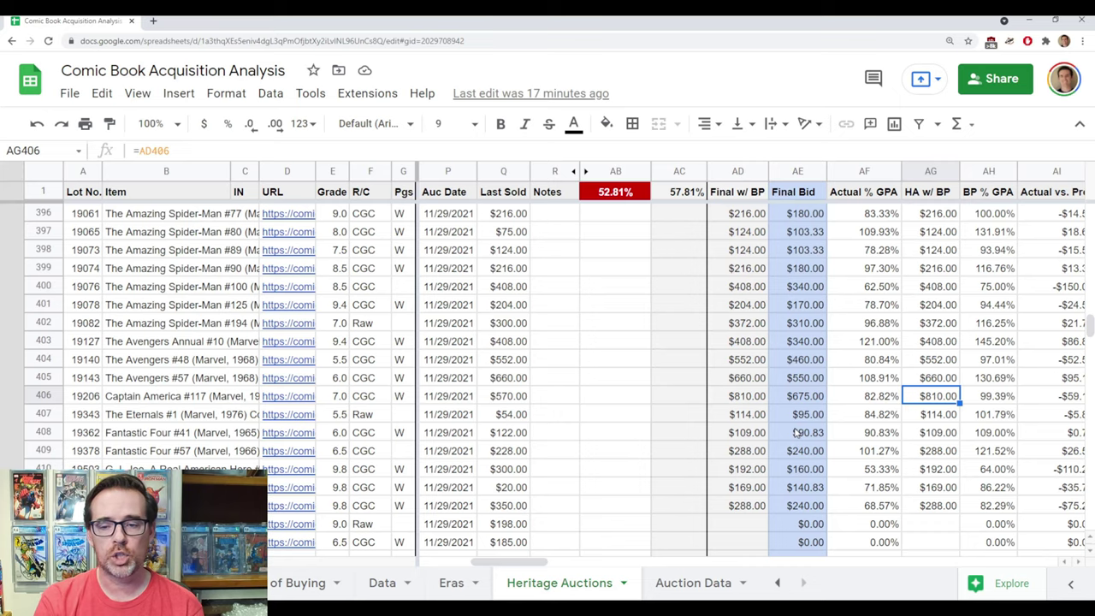
{"action": "key", "text": "Left"}
{"action": "key", "text": "Left"}
{"action": "key", "text": "Left"}
{"action": "key", "text": "Left"}
{"action": "key", "text": "Left"}
{"action": "key", "text": "Left"}
{"action": "key", "text": "Left"}
{"action": "key", "text": "Left"}
{"action": "key", "text": "Left"}
{"action": "key", "text": "Left"}
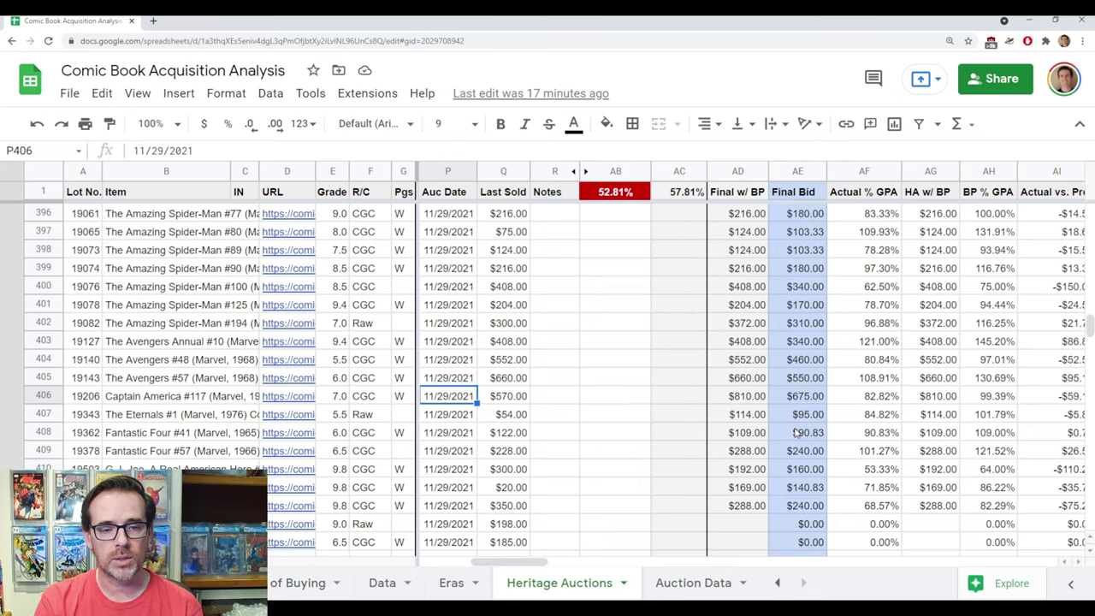
{"action": "key", "text": "Right"}
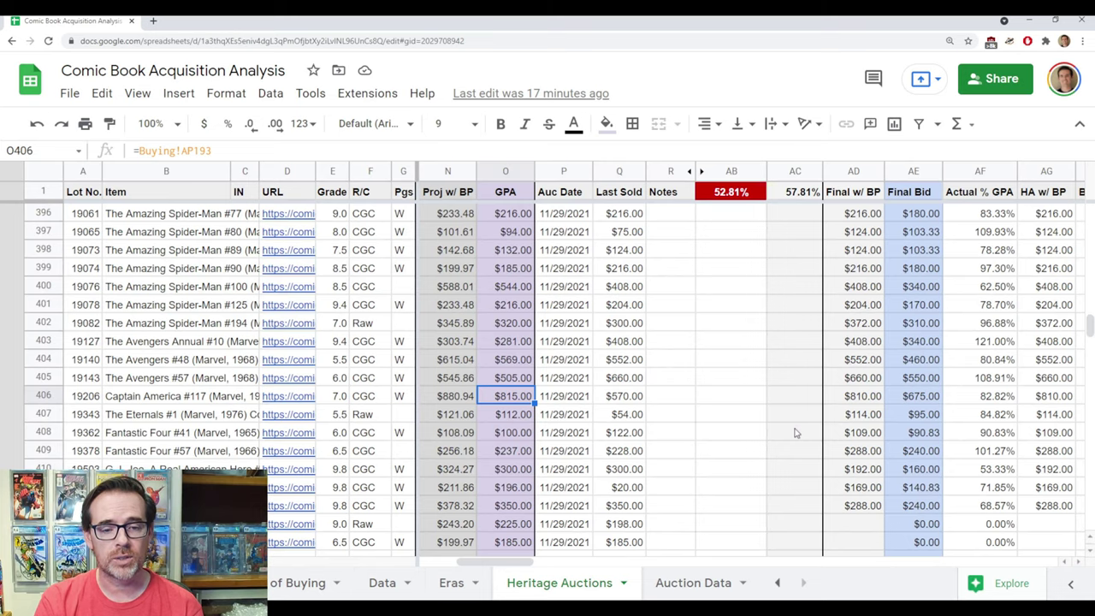
{"action": "key", "text": "Left"}
{"action": "key", "text": "Left"}
{"action": "key", "text": "Left"}
{"action": "key", "text": "Left"}
{"action": "key", "text": "Left"}
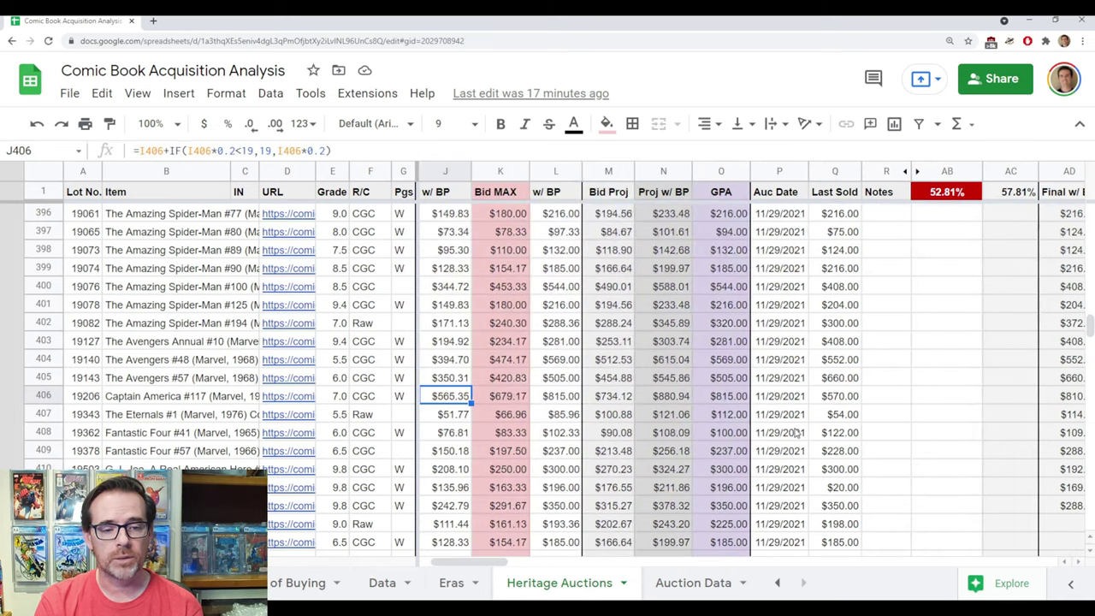
{"action": "key", "text": "Right"}
{"action": "key", "text": "Right"}
{"action": "key", "text": "Right"}
{"action": "key", "text": "Right"}
{"action": "key", "text": "Right"}
{"action": "key", "text": "Right"}
{"action": "key", "text": "Right"}
{"action": "key", "text": "Right"}
{"action": "key", "text": "Right"}
{"action": "key", "text": "Right"}
{"action": "key", "text": "Right"}
{"action": "key", "text": "Right"}
{"action": "key", "text": "Right"}
{"action": "key", "text": "Right"}
{"action": "key", "text": "Right"}
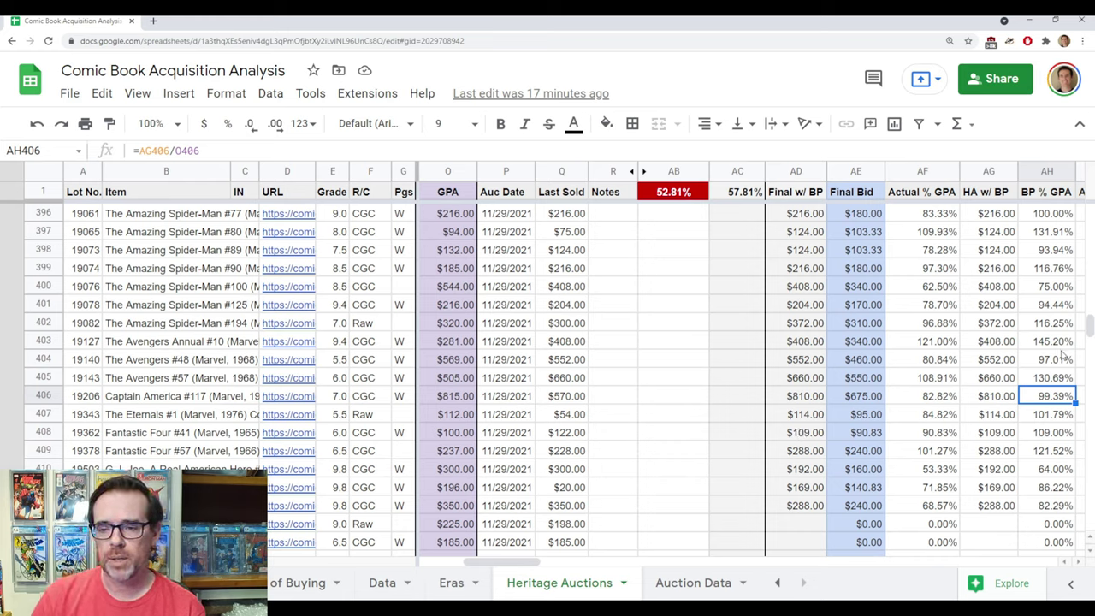
{"action": "left_click", "coordinate": [1047, 291]}
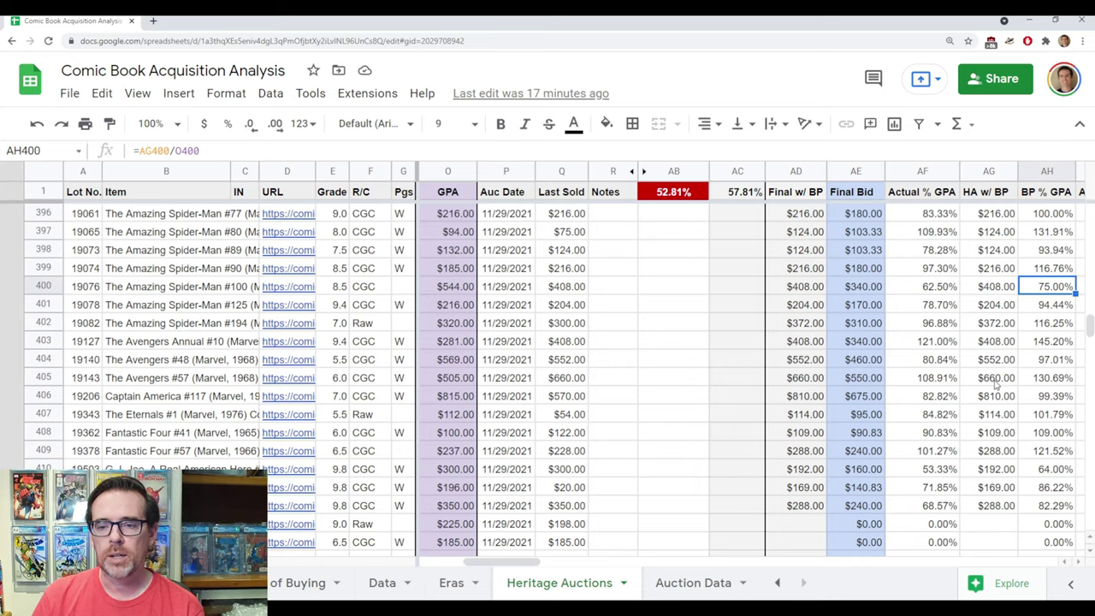
{"action": "scroll", "coordinate": [993, 385], "scroll_direction": "down", "scroll_amount": 5}
{"action": "scroll", "coordinate": [993, 385], "scroll_direction": "up", "scroll_amount": 2}
{"action": "scroll", "coordinate": [993, 385], "scroll_direction": "down", "scroll_amount": 3}
{"action": "left_click_drag", "start_coordinate": [508, 565], "coordinate": [550, 567]}
{"action": "left_click", "coordinate": [764, 488]}
{"action": "scroll", "coordinate": [765, 518], "scroll_direction": "down", "scroll_amount": 3}
{"action": "scroll", "coordinate": [758, 381], "scroll_direction": "down", "scroll_amount": 1}
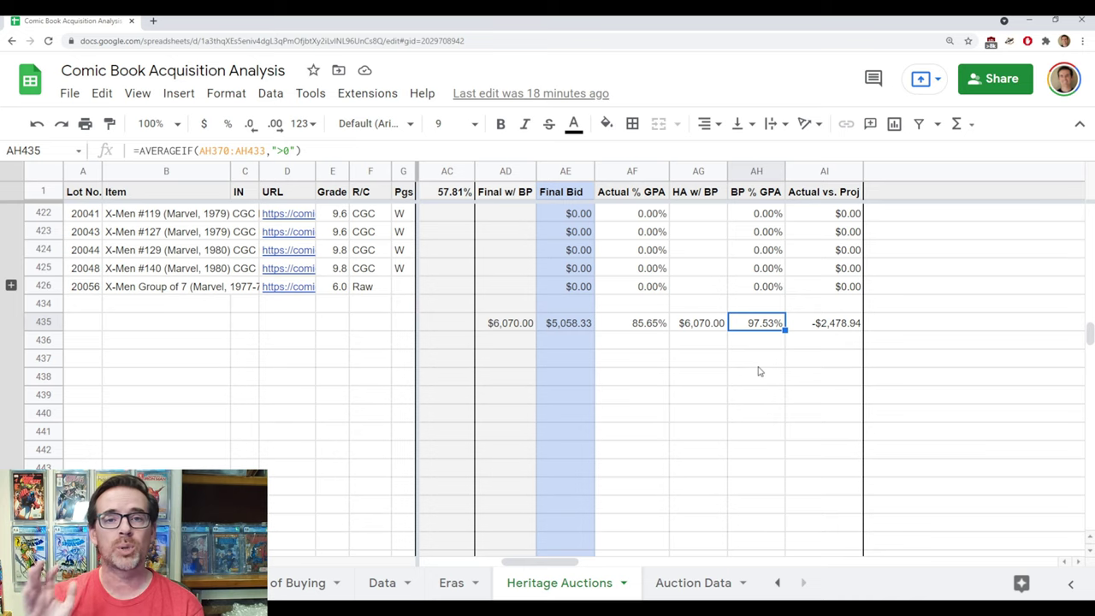
{"action": "scroll", "coordinate": [757, 371], "scroll_direction": "up", "scroll_amount": 5}
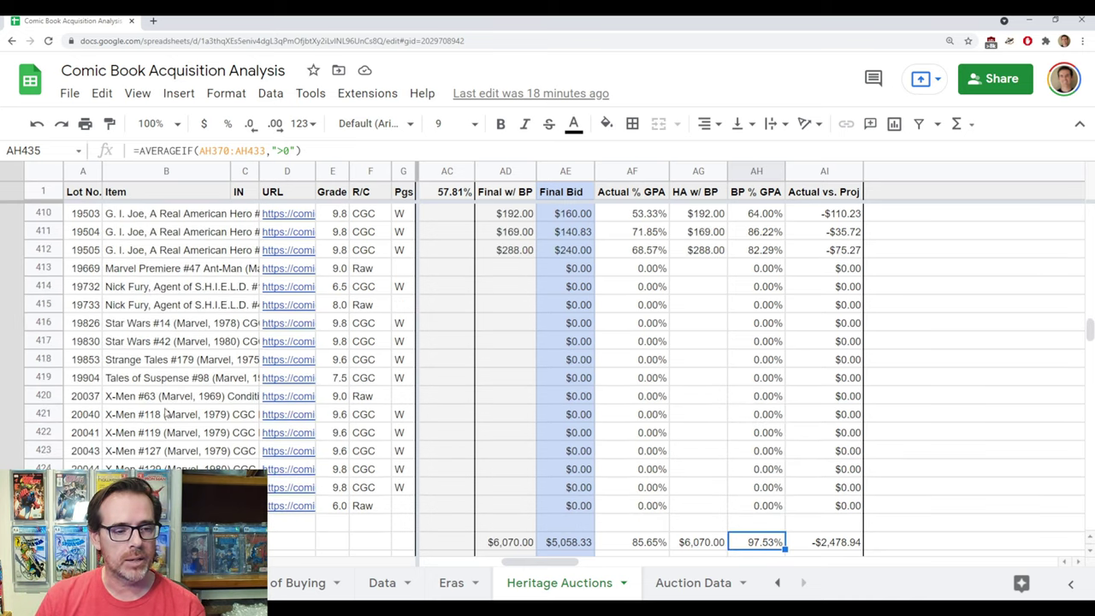
{"action": "scroll", "coordinate": [163, 411], "scroll_direction": "up", "scroll_amount": 3}
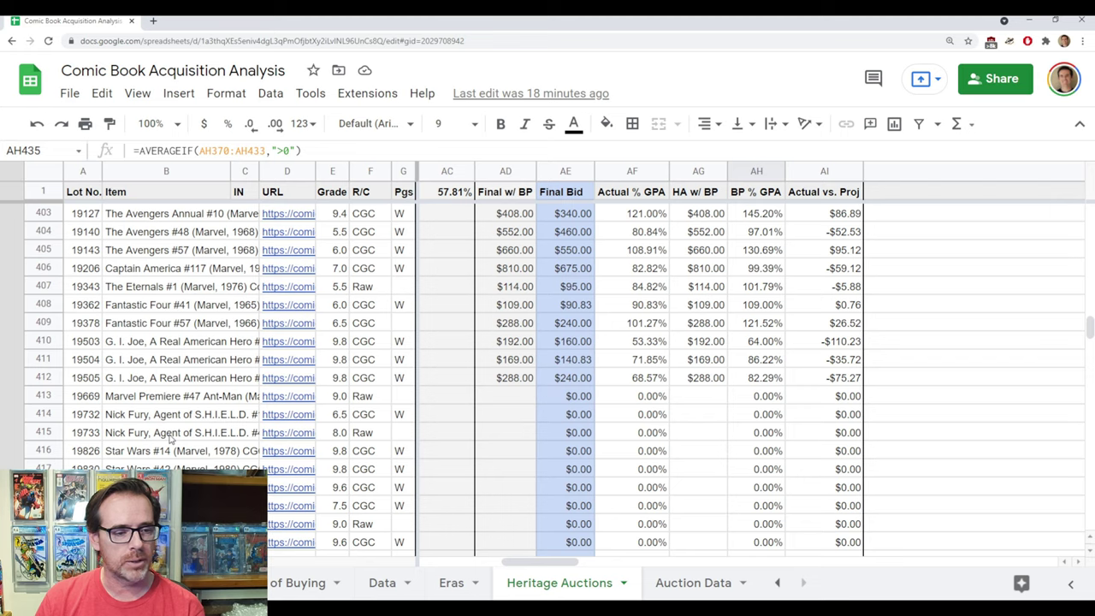
{"action": "scroll", "coordinate": [169, 438], "scroll_direction": "up", "scroll_amount": 1}
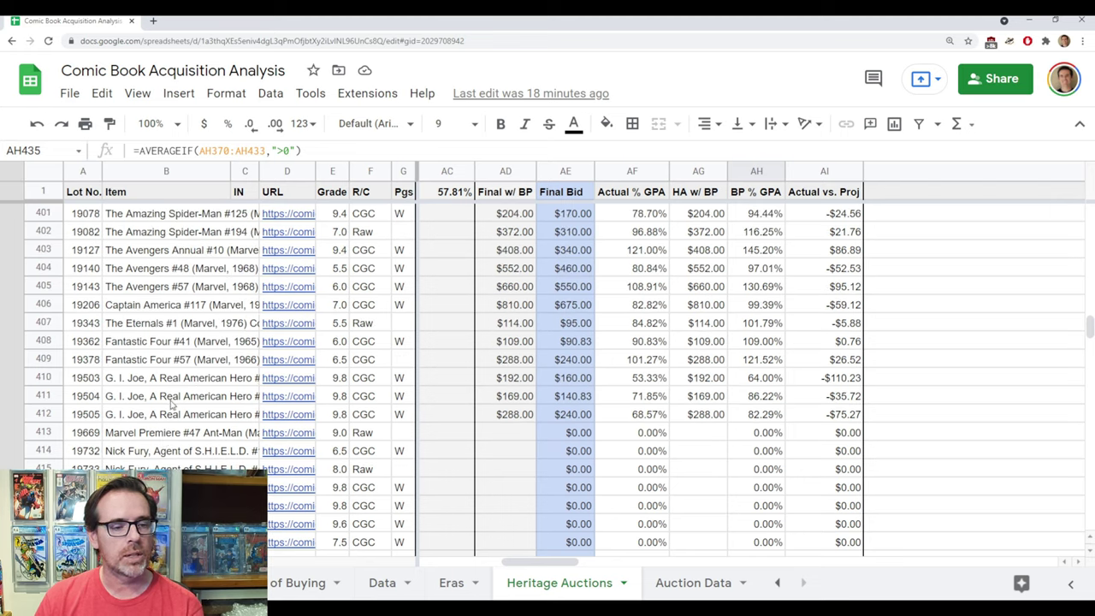
{"action": "scroll", "coordinate": [162, 445], "scroll_direction": "up", "scroll_amount": 5}
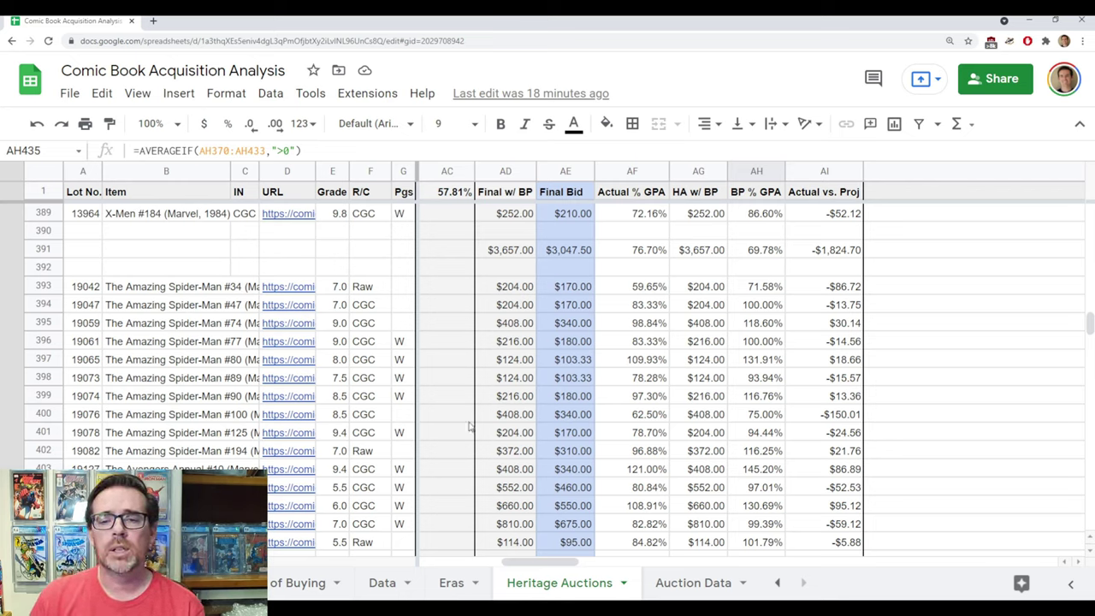
{"action": "scroll", "coordinate": [759, 347], "scroll_direction": "down", "scroll_amount": 3}
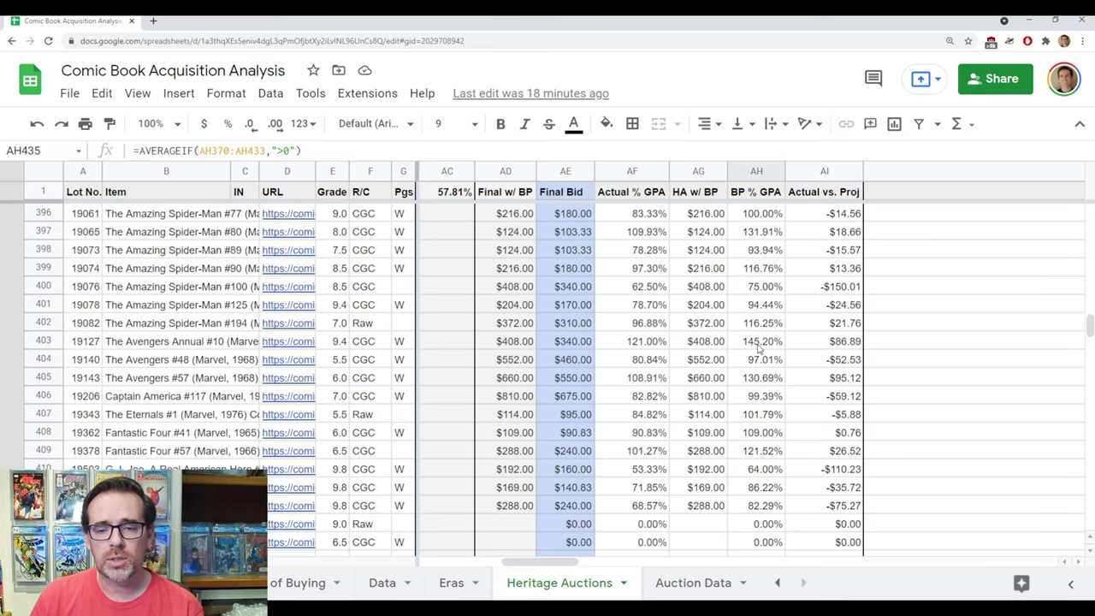
{"action": "scroll", "coordinate": [759, 347], "scroll_direction": "up", "scroll_amount": 2}
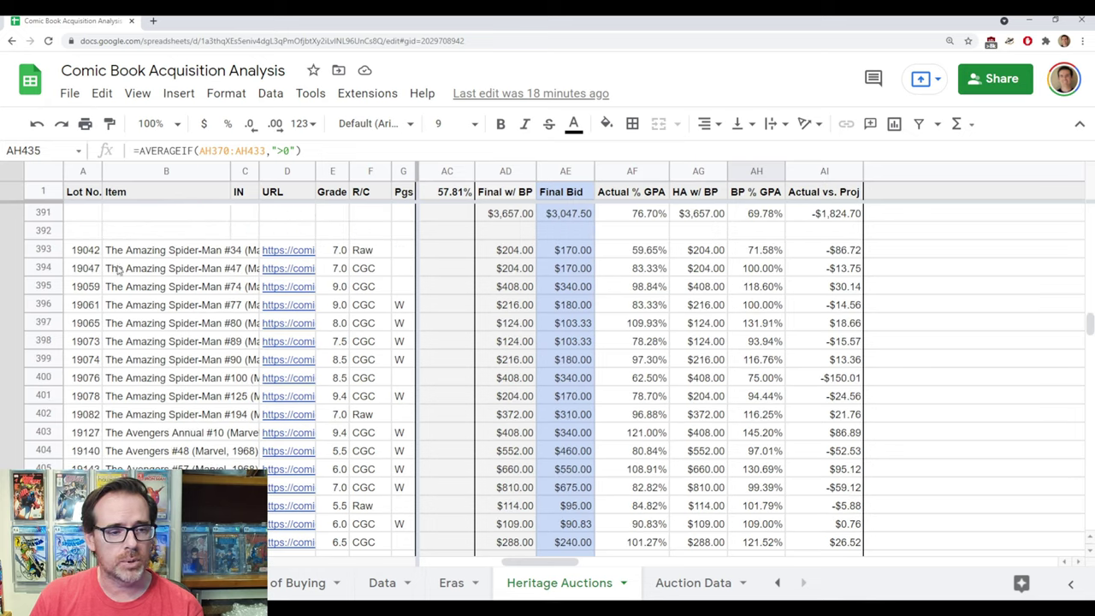
{"action": "left_click", "coordinate": [134, 253]}
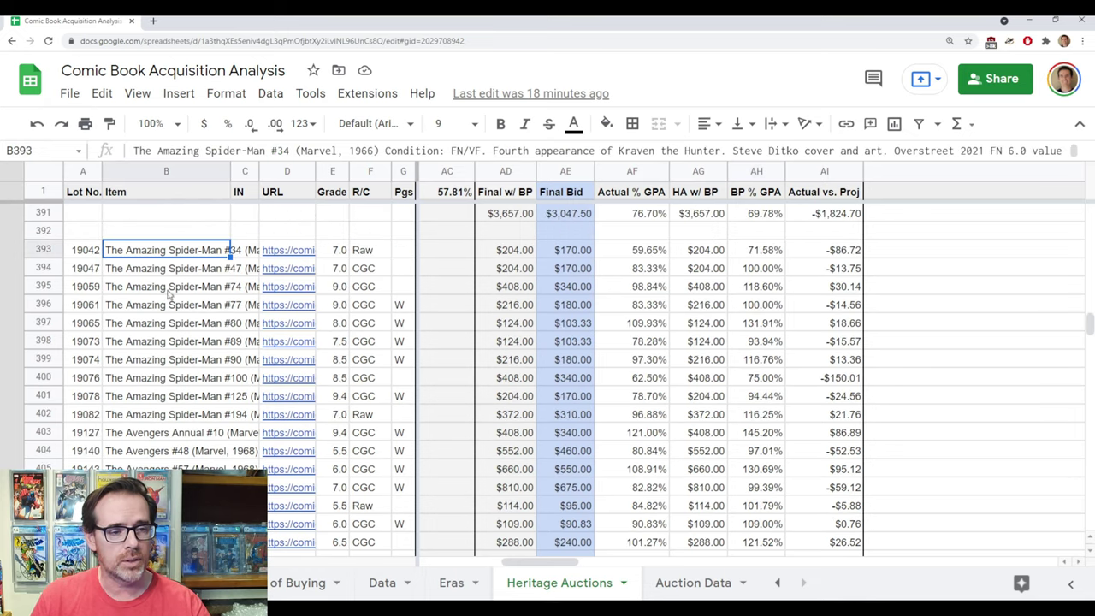
{"action": "scroll", "coordinate": [177, 315], "scroll_direction": "down", "scroll_amount": 2}
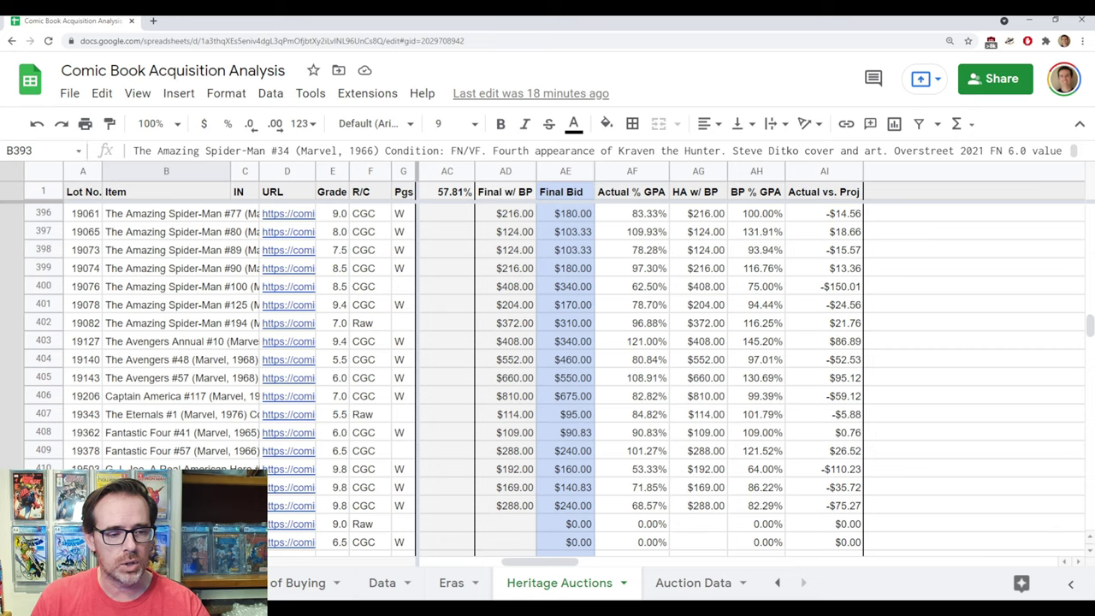
{"action": "left_click", "coordinate": [166, 506], "text": "shift"}
{"action": "scroll", "coordinate": [188, 317], "scroll_direction": "down", "scroll_amount": 4}
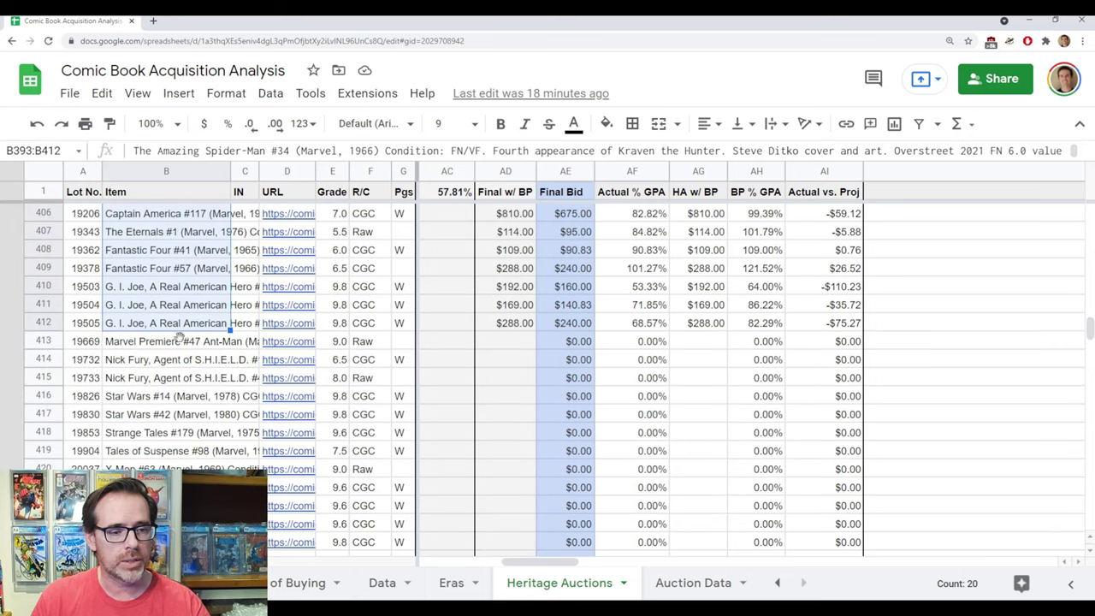
{"action": "scroll", "coordinate": [175, 364], "scroll_direction": "down", "scroll_amount": 2}
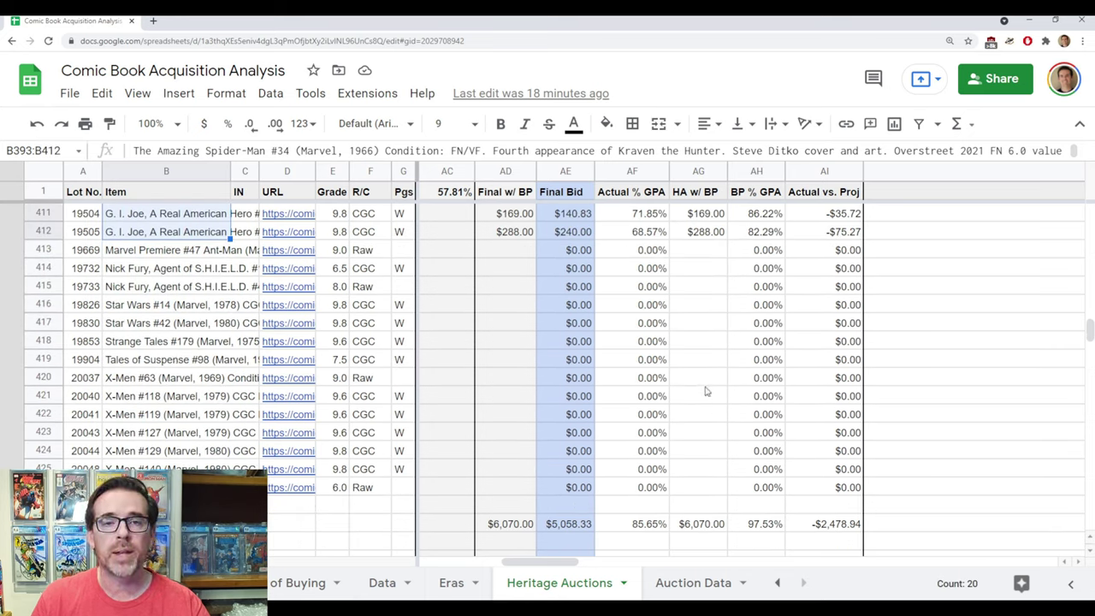
{"action": "scroll", "coordinate": [771, 359], "scroll_direction": "up", "scroll_amount": 3}
{"action": "scroll", "coordinate": [771, 377], "scroll_direction": "down", "scroll_amount": 4}
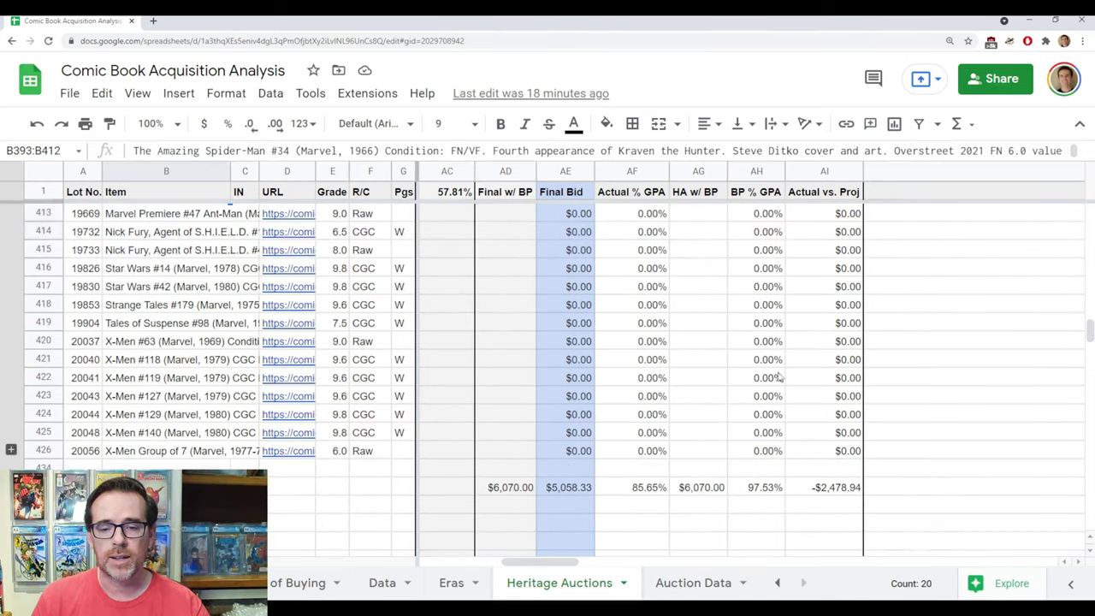
{"action": "left_click", "coordinate": [757, 487]}
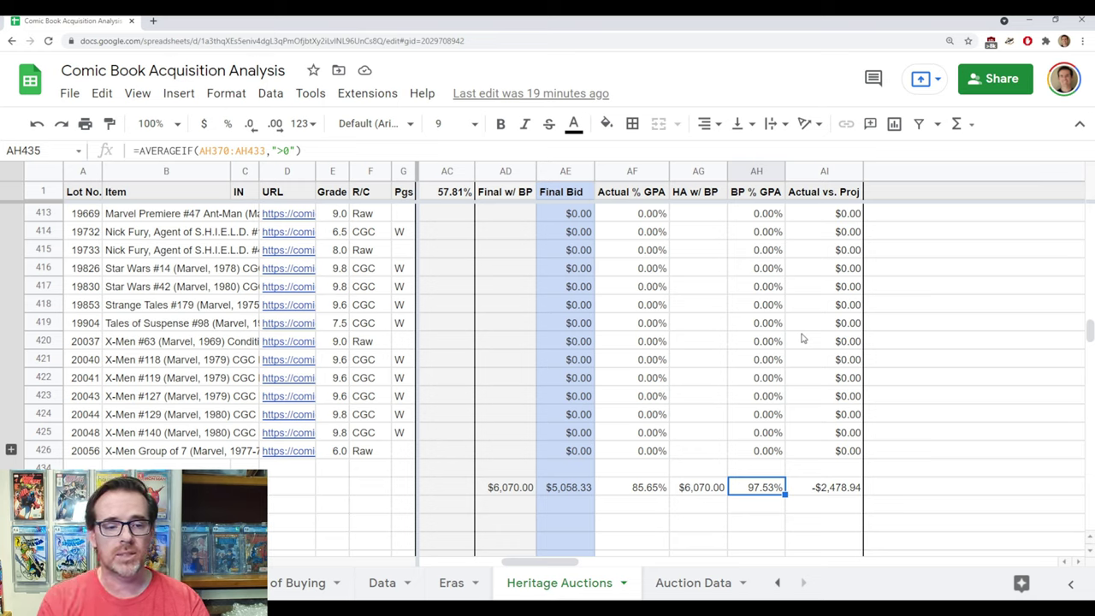
{"action": "scroll", "coordinate": [803, 339], "scroll_direction": "up", "scroll_amount": 5}
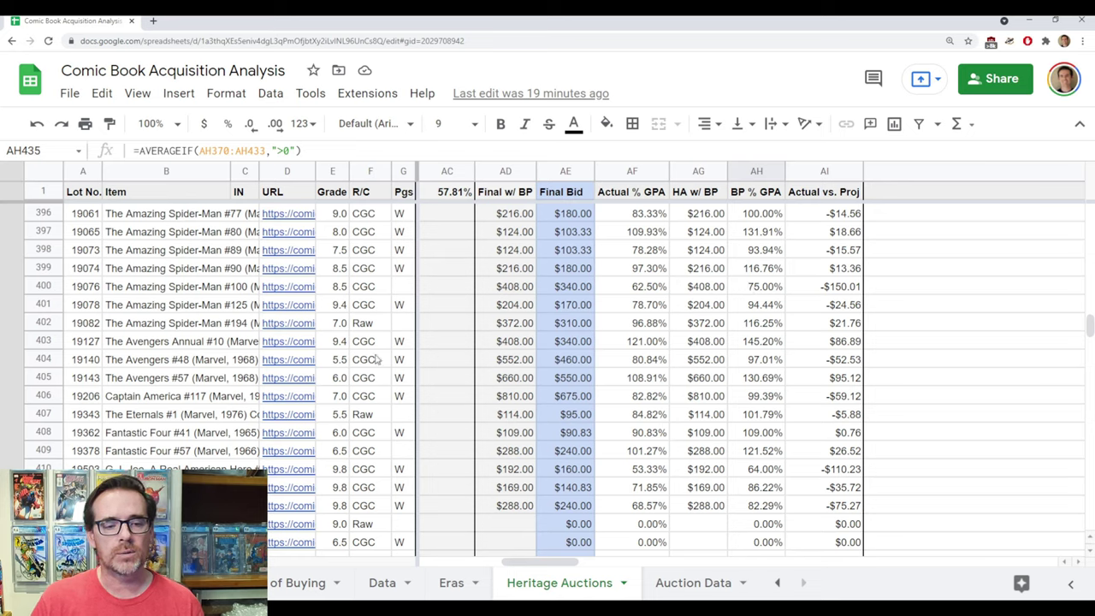
{"action": "scroll", "coordinate": [362, 372], "scroll_direction": "down", "scroll_amount": 1}
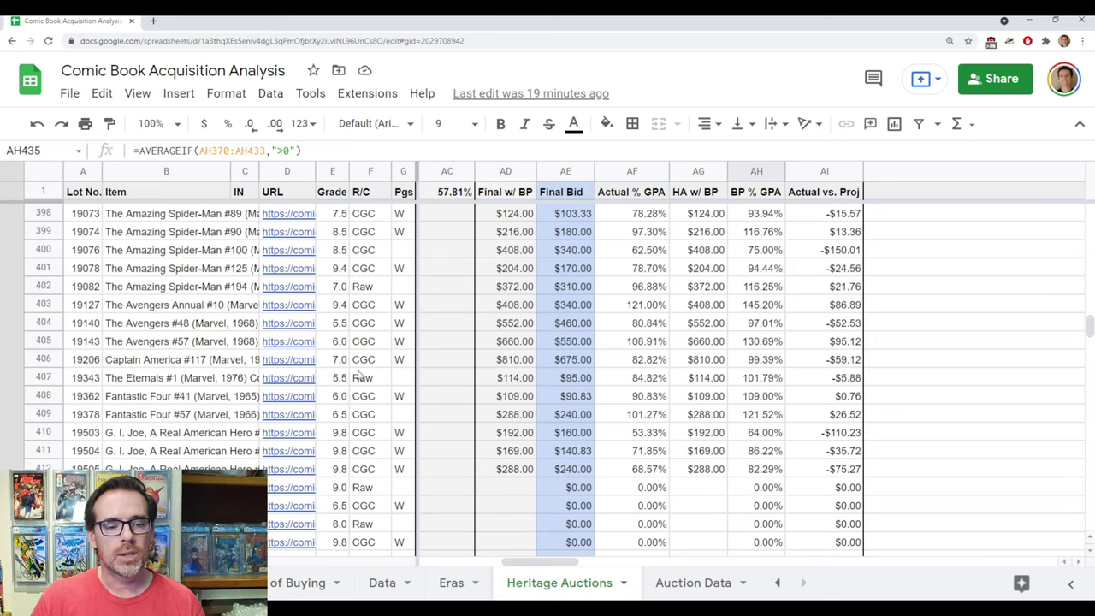
{"action": "left_click", "coordinate": [214, 400]}
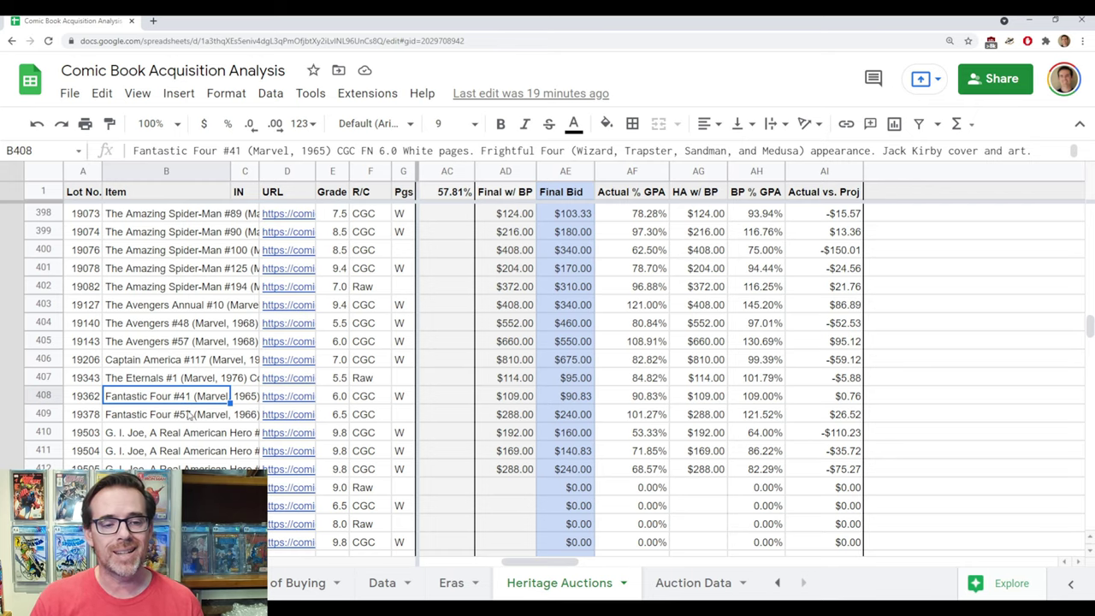
{"action": "key", "text": "Right"}
{"action": "key", "text": "Right"}
{"action": "key", "text": "Right"}
{"action": "key", "text": "Right"}
{"action": "key", "text": "Right"}
{"action": "key", "text": "Right"}
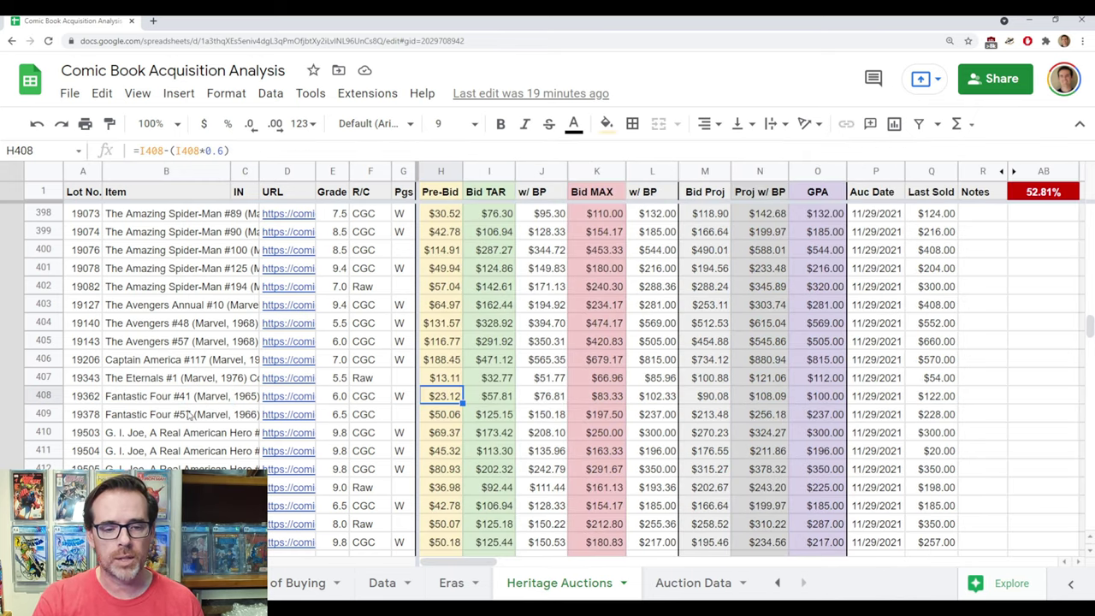
{"action": "key", "text": "Right"}
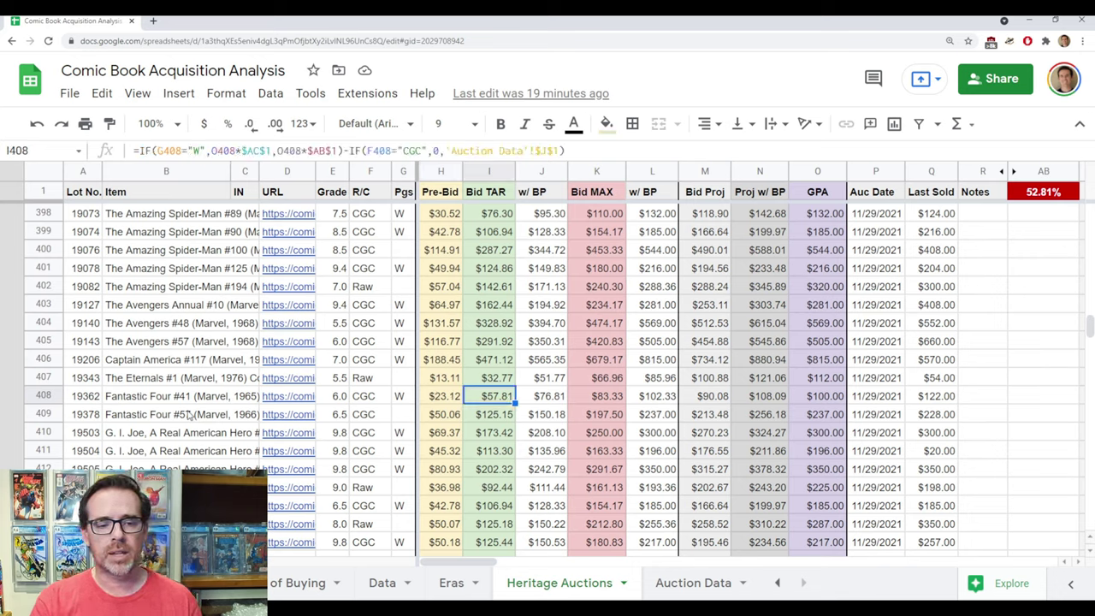
{"action": "key", "text": "Right"}
{"action": "key", "text": "Right"}
{"action": "key", "text": "Right"}
{"action": "key", "text": "Right"}
{"action": "key", "text": "Right"}
{"action": "key", "text": "Right"}
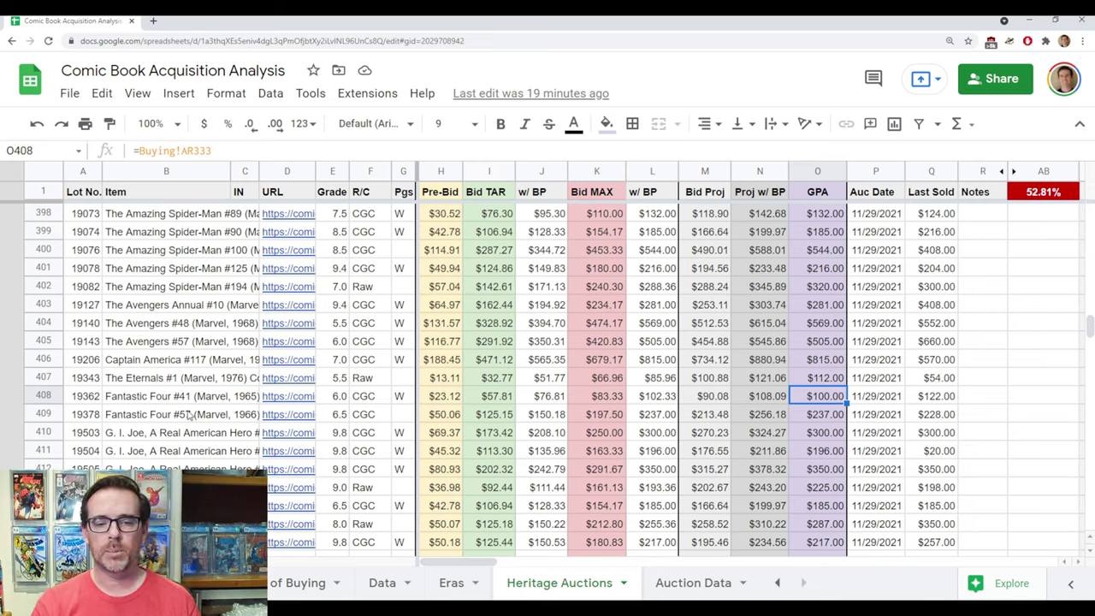
{"action": "key", "text": "Left"}
{"action": "key", "text": "Left"}
{"action": "key", "text": "Left"}
{"action": "key", "text": "Left"}
{"action": "key", "text": "Left"}
{"action": "key", "text": "Left"}
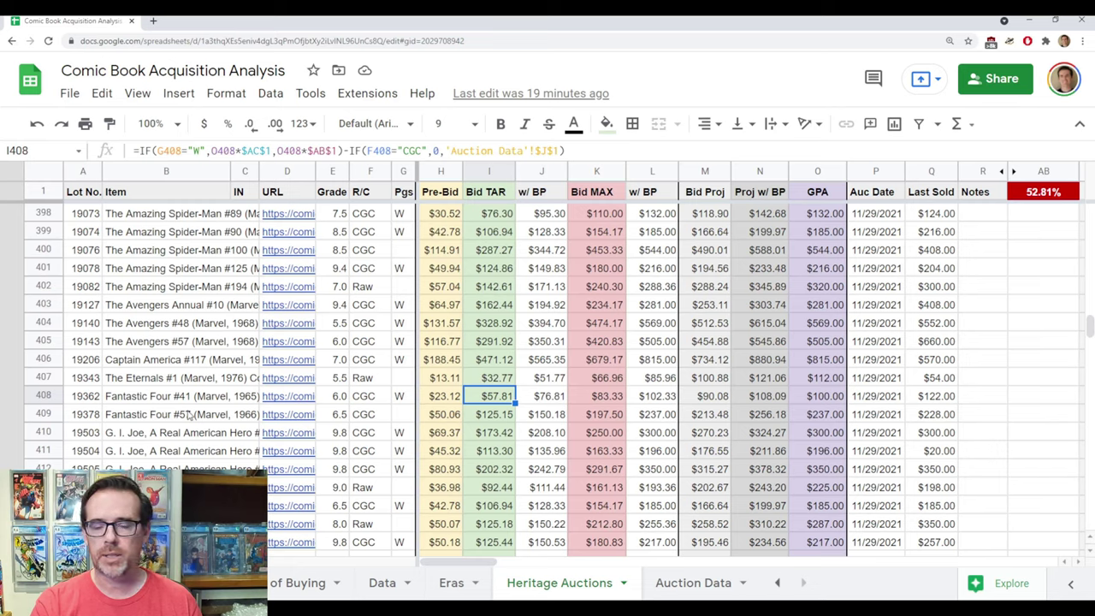
{"action": "key", "text": "Right"}
{"action": "key", "text": "Right"}
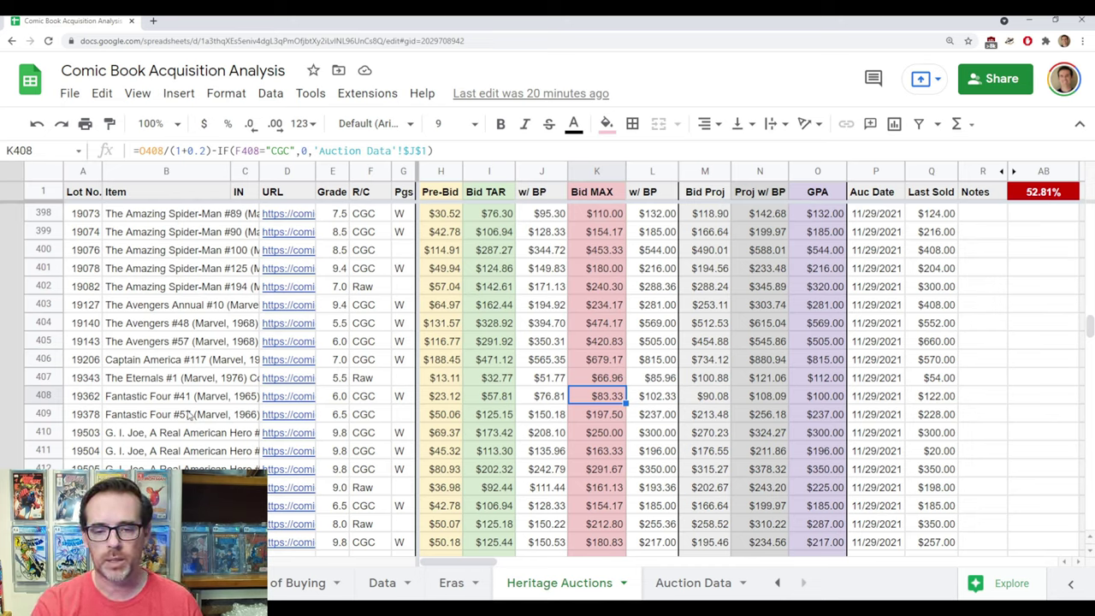
{"action": "key", "text": "Right"}
{"action": "key", "text": "Right"}
{"action": "key", "text": "Right"}
{"action": "key", "text": "Right"}
{"action": "key", "text": "Right"}
{"action": "key", "text": "Right"}
{"action": "key", "text": "Right"}
{"action": "key", "text": "Right"}
{"action": "key", "text": "Right"}
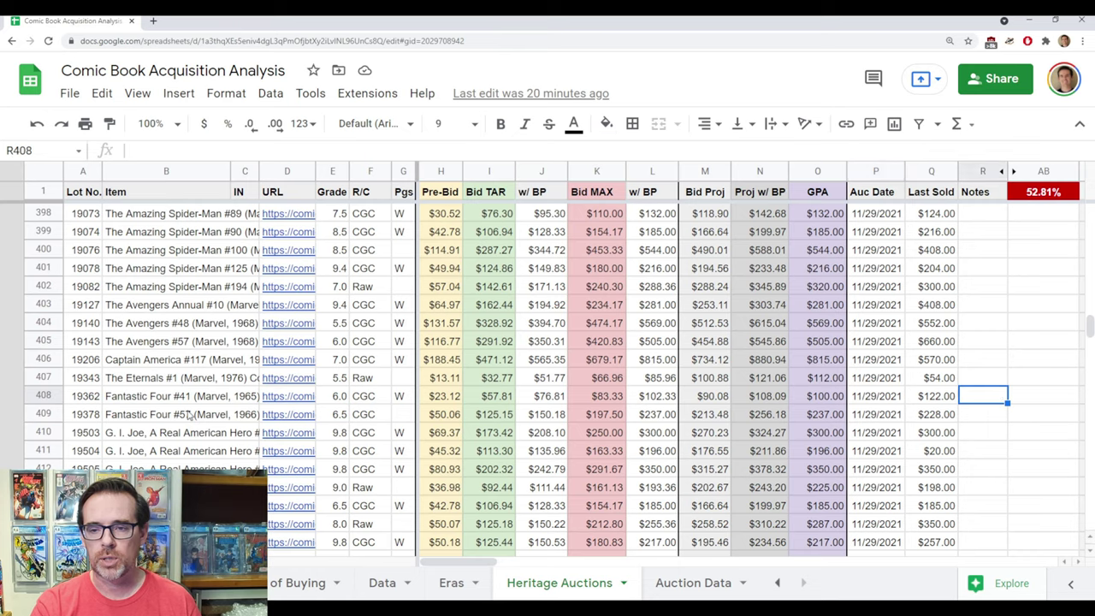
{"action": "key", "text": "Right"}
{"action": "key", "text": "Right"}
{"action": "key", "text": "Right"}
{"action": "key", "text": "Right"}
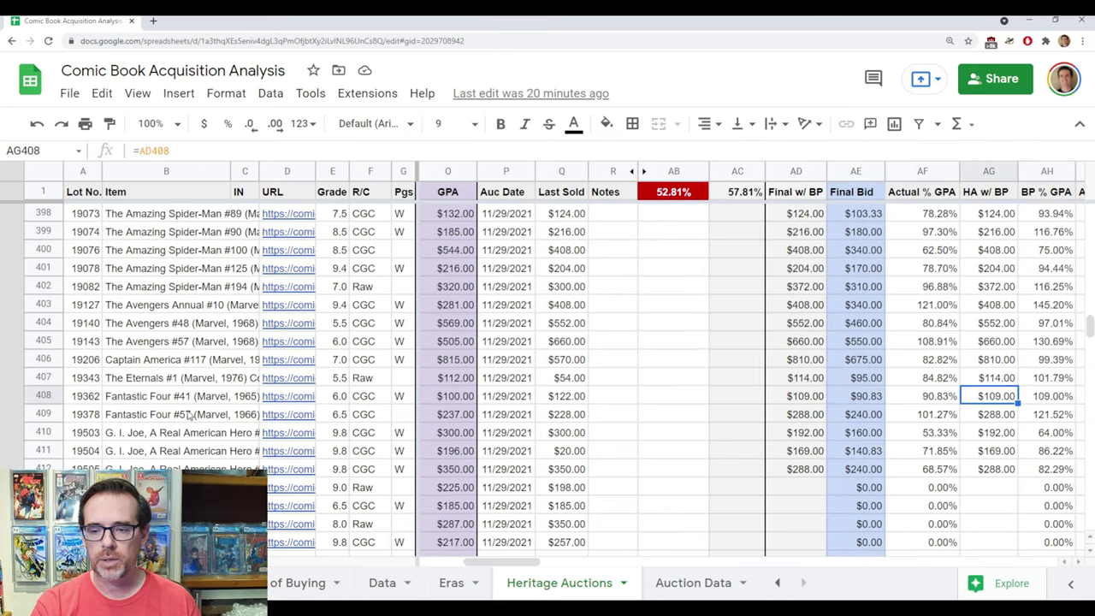
Review Fantastic Four #41's Final Bid =AD408/(1+0.2) and BP % GPA =AG408/O408 formulas, scrolling tabs to Buy Priority
{"action": "key", "text": "Right"}
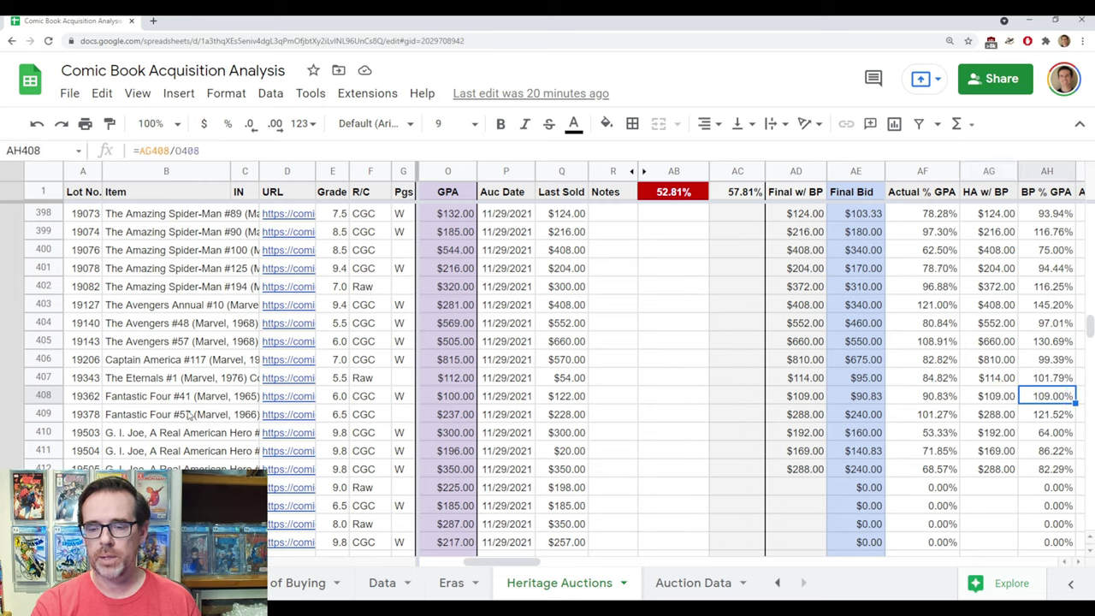
{"action": "key", "text": "Left"}
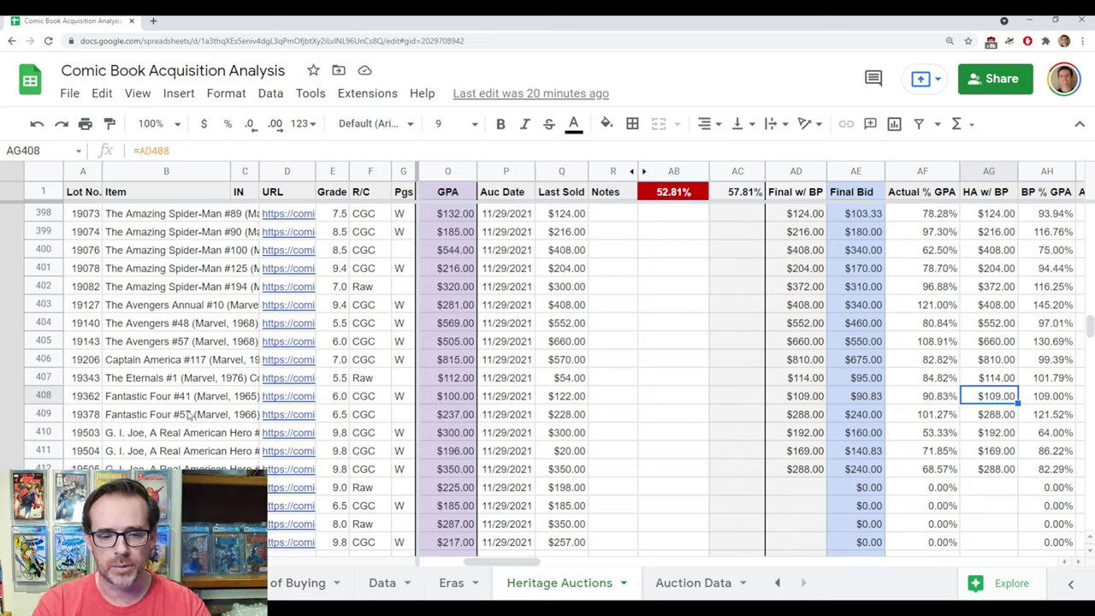
{"action": "key", "text": "Left"}
{"action": "key", "text": "Left"}
{"action": "key", "text": "Left"}
{"action": "key", "text": "Left"}
{"action": "key", "text": "Left"}
{"action": "key", "text": "Left"}
{"action": "key", "text": "Left"}
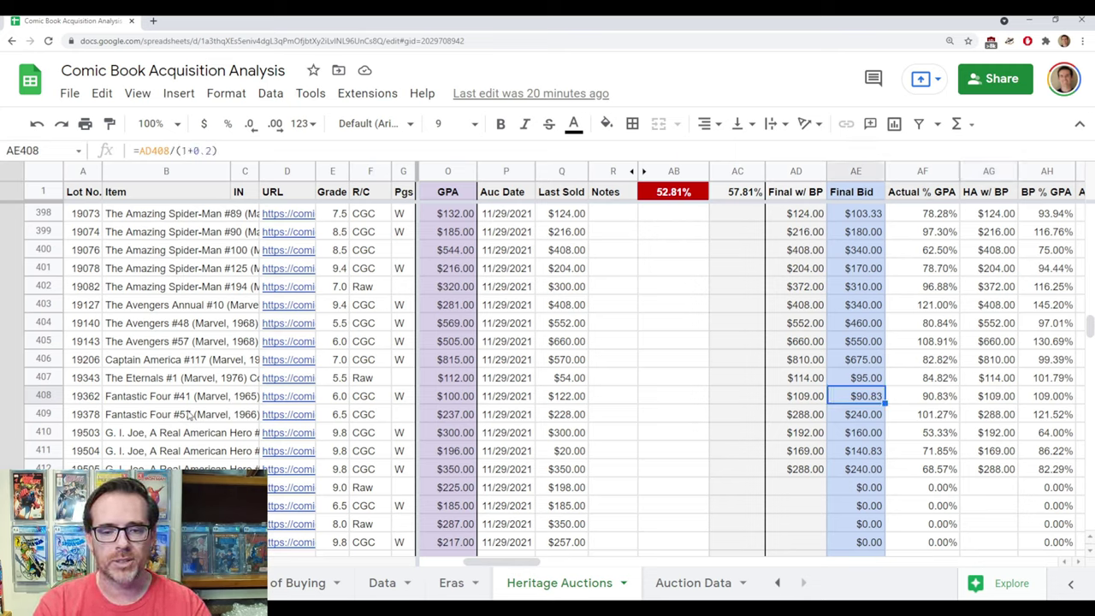
{"action": "key", "text": "Right"}
{"action": "key", "text": "Right"}
{"action": "key", "text": "Right"}
{"action": "key", "text": "Right"}
{"action": "key", "text": "Right"}
{"action": "key", "text": "Right"}
{"action": "key", "text": "Right"}
{"action": "key", "text": "Right"}
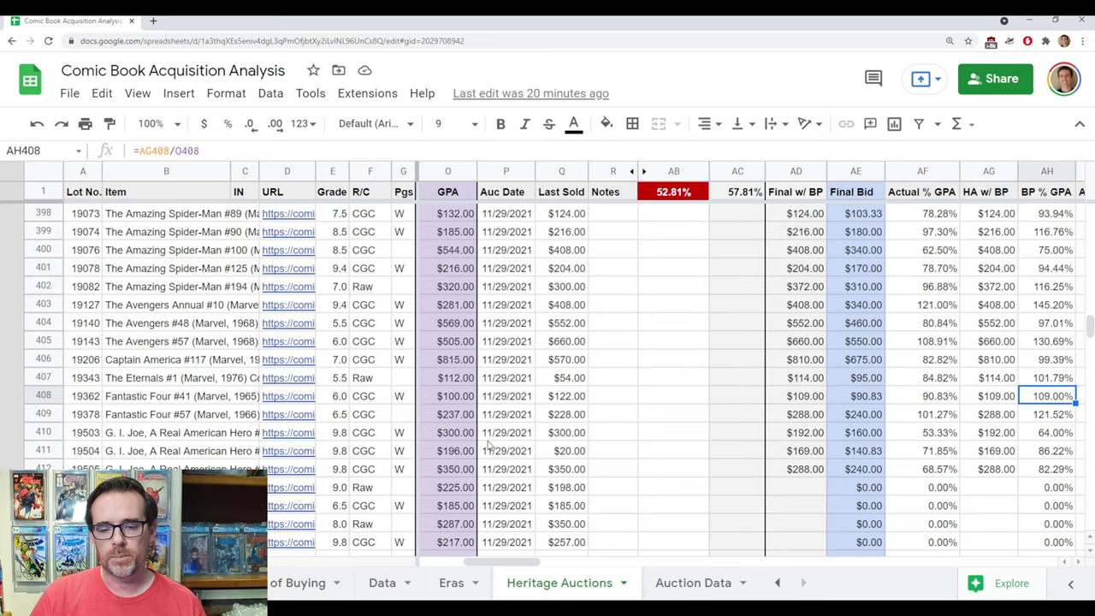
{"action": "left_click", "coordinate": [779, 584]}
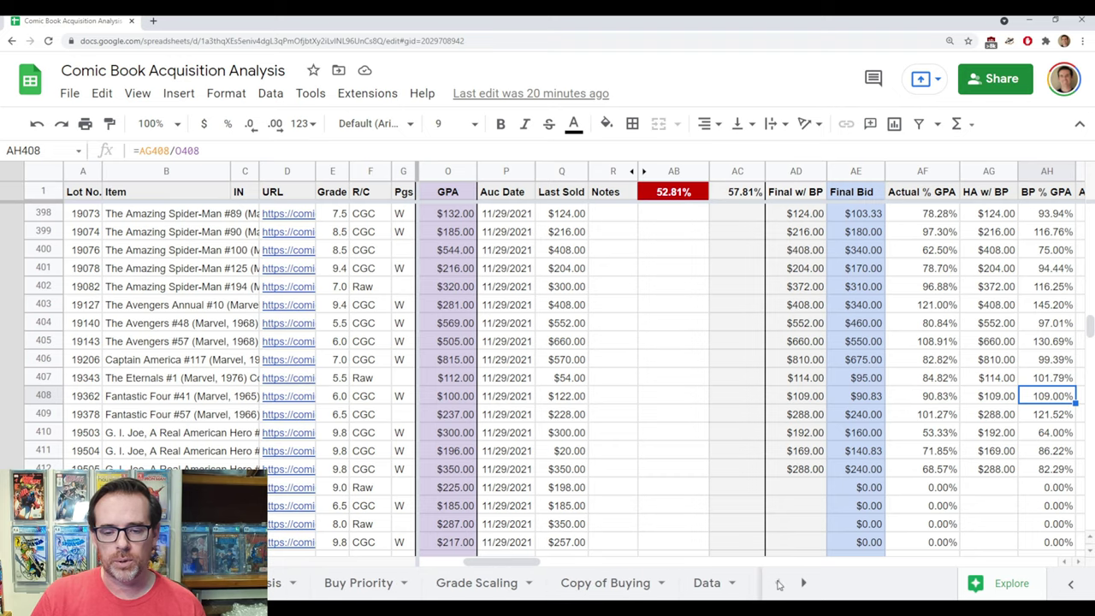
Return to the main data sheet and select Fantastic Four #41's $100.00 GPA 6.0 price in AR333
{"action": "left_click", "coordinate": [707, 583]}
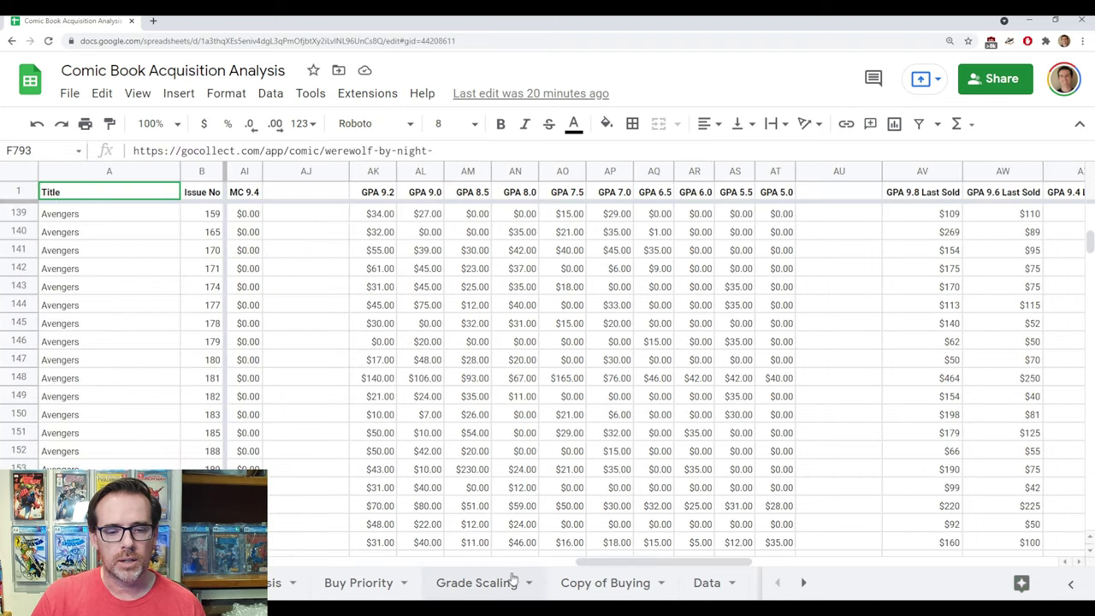
{"action": "scroll", "coordinate": [144, 349], "scroll_direction": "down", "scroll_amount": 20}
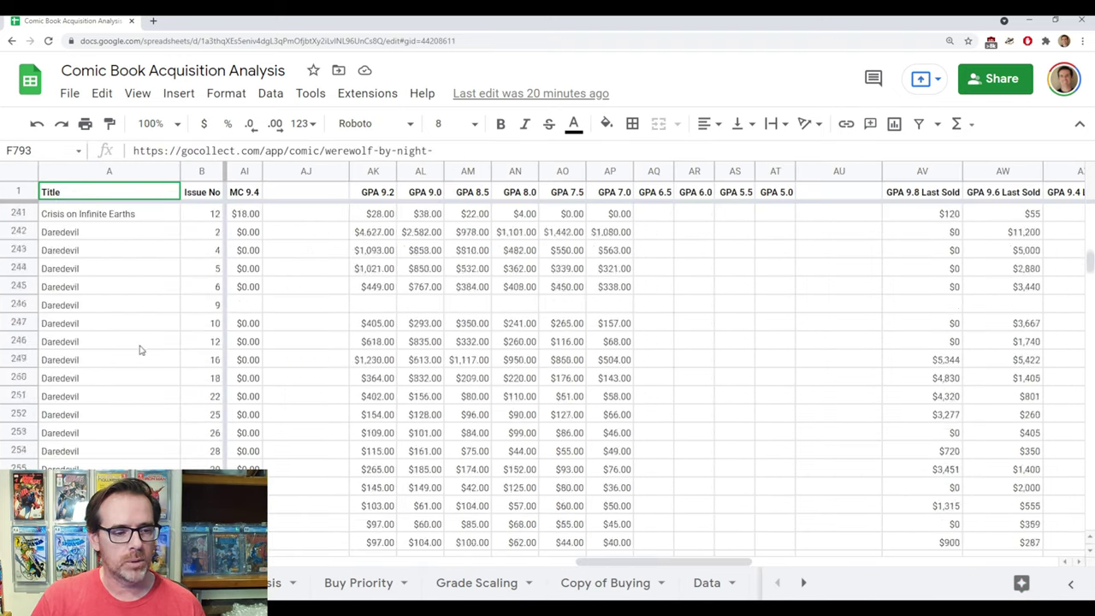
{"action": "scroll", "coordinate": [141, 350], "scroll_direction": "up", "scroll_amount": 4}
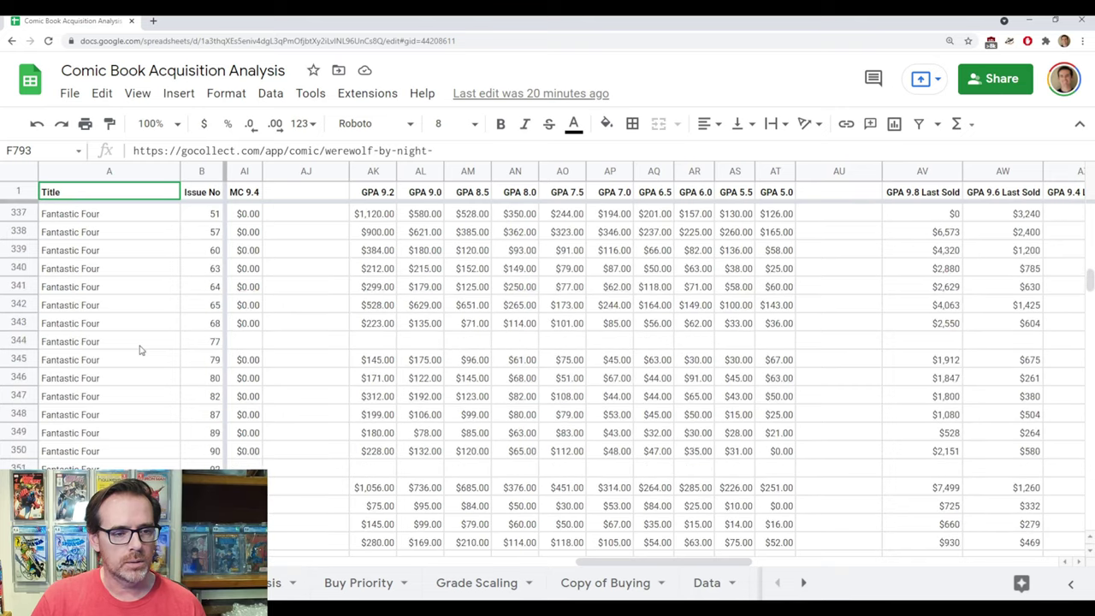
{"action": "scroll", "coordinate": [141, 350], "scroll_direction": "up", "scroll_amount": 2}
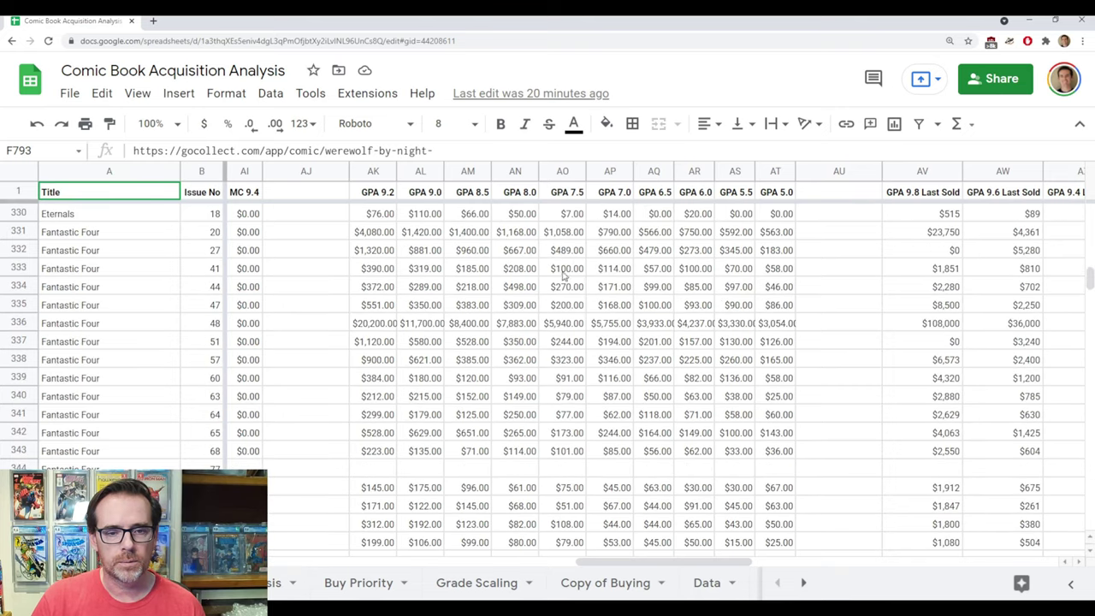
{"action": "left_click", "coordinate": [696, 271]}
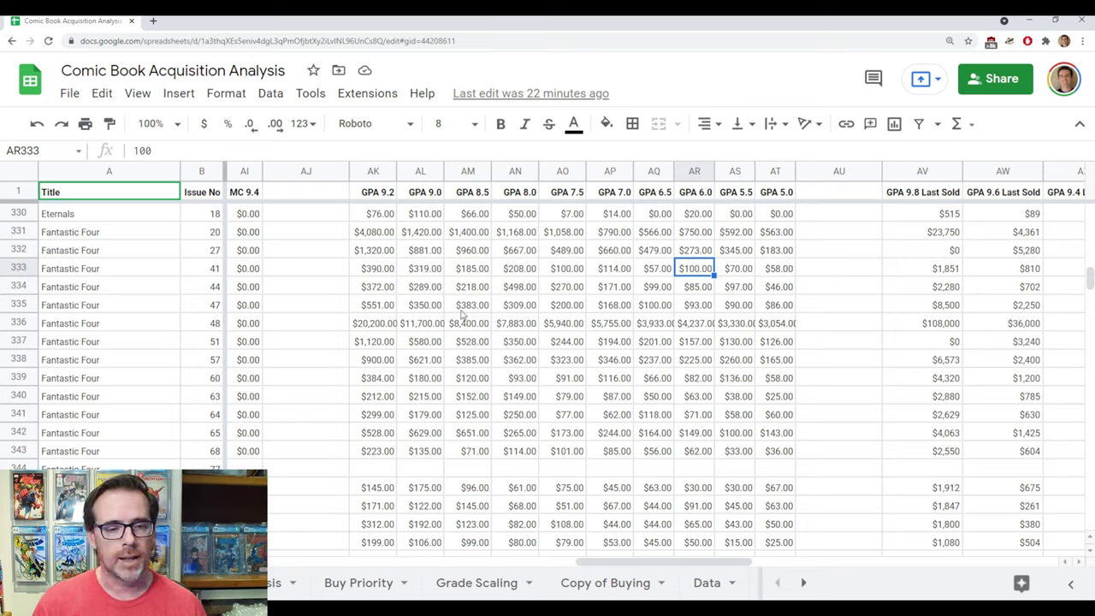
Inspect the Fantastic Four rows, selecting issue 47's $200.00 GPA 7.5 price and its purchase columns
{"action": "left_click", "coordinate": [19, 324]}
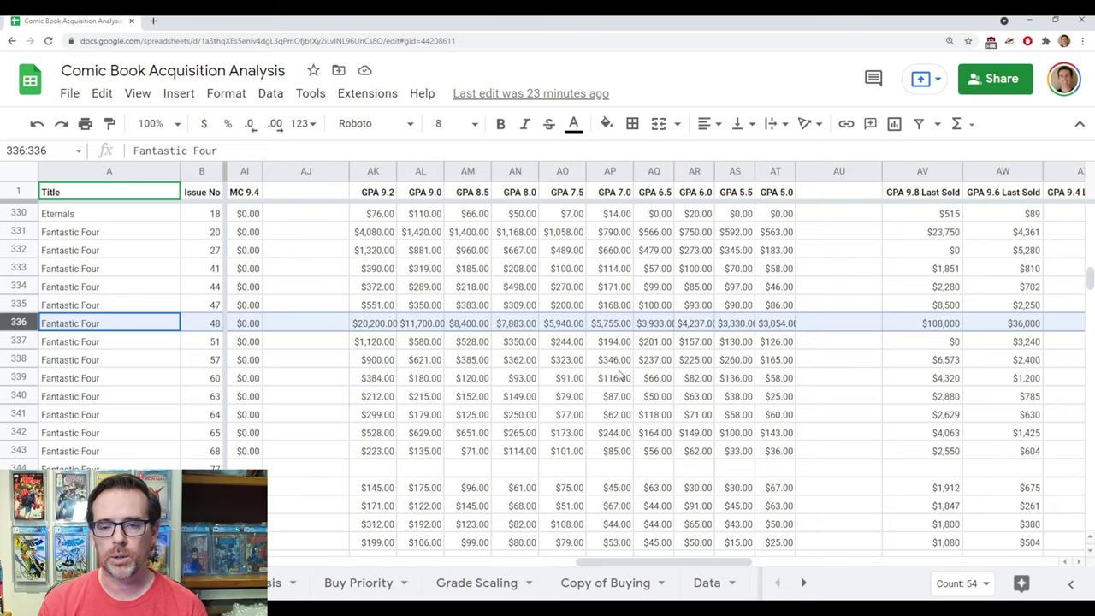
{"action": "left_click", "coordinate": [578, 309]}
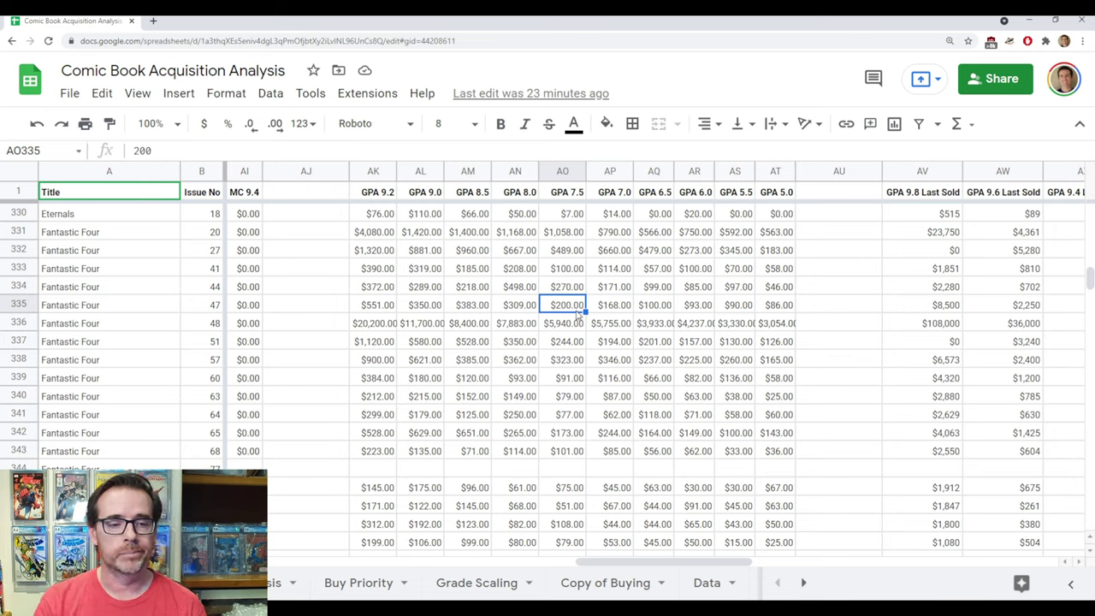
{"action": "key", "text": "Left"}
{"action": "key", "text": "Left"}
{"action": "key", "text": "Left"}
{"action": "key", "text": "Left"}
{"action": "key", "text": "Left"}
{"action": "key", "text": "Left"}
{"action": "key", "text": "Left"}
{"action": "key", "text": "Left"}
{"action": "key", "text": "Left"}
{"action": "key", "text": "Left"}
{"action": "key", "text": "Left"}
{"action": "key", "text": "Left"}
{"action": "key", "text": "Left"}
{"action": "key", "text": "Left"}
{"action": "key", "text": "Left"}
{"action": "key", "text": "Left"}
{"action": "key", "text": "Left"}
{"action": "key", "text": "Left"}
{"action": "key", "text": "Left"}
{"action": "key", "text": "Left"}
{"action": "key", "text": "Left"}
{"action": "key", "text": "Left"}
{"action": "key", "text": "Left"}
{"action": "key", "text": "Left"}
{"action": "key", "text": "Left"}
{"action": "key", "text": "Left"}
{"action": "key", "text": "Left"}
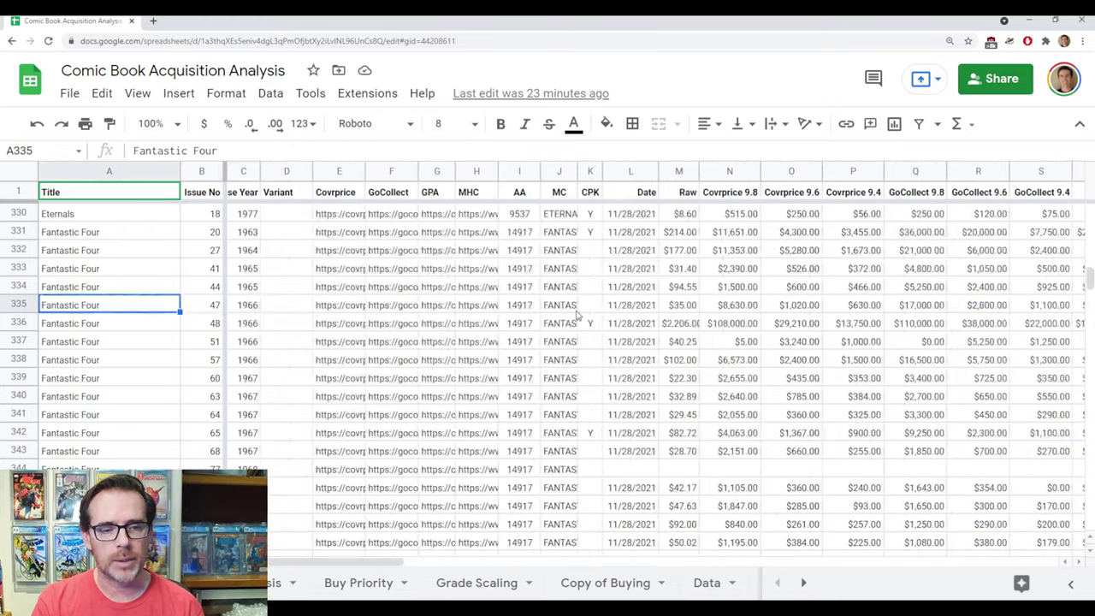
{"action": "key", "text": "Right"}
{"action": "key", "text": "Right"}
{"action": "key", "text": "Right"}
{"action": "key", "text": "Right"}
{"action": "key", "text": "Right"}
{"action": "key", "text": "Right"}
{"action": "key", "text": "Right"}
{"action": "key", "text": "Right"}
{"action": "key", "text": "Right"}
{"action": "key", "text": "Right"}
{"action": "key", "text": "Right"}
{"action": "key", "text": "Right"}
{"action": "key", "text": "Right"}
{"action": "key", "text": "Right"}
{"action": "key", "text": "Right"}
{"action": "key", "text": "Right"}
{"action": "key", "text": "Right"}
{"action": "key", "text": "Right"}
{"action": "key", "text": "Right"}
{"action": "key", "text": "Right"}
{"action": "key", "text": "Right"}
{"action": "key", "text": "Right"}
{"action": "key", "text": "Right"}
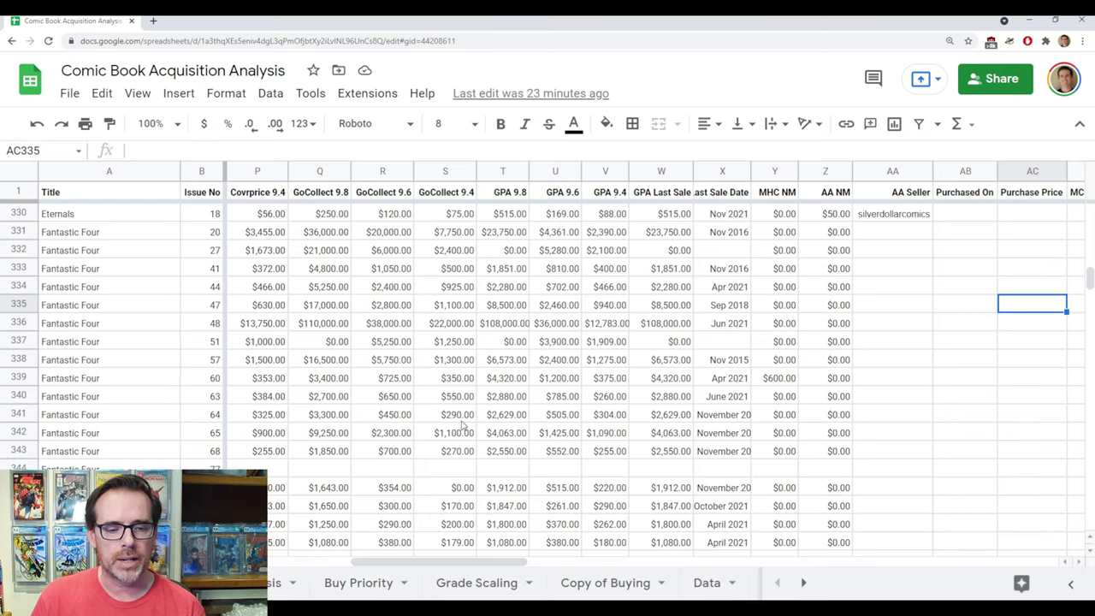
{"action": "left_click", "coordinate": [366, 584]}
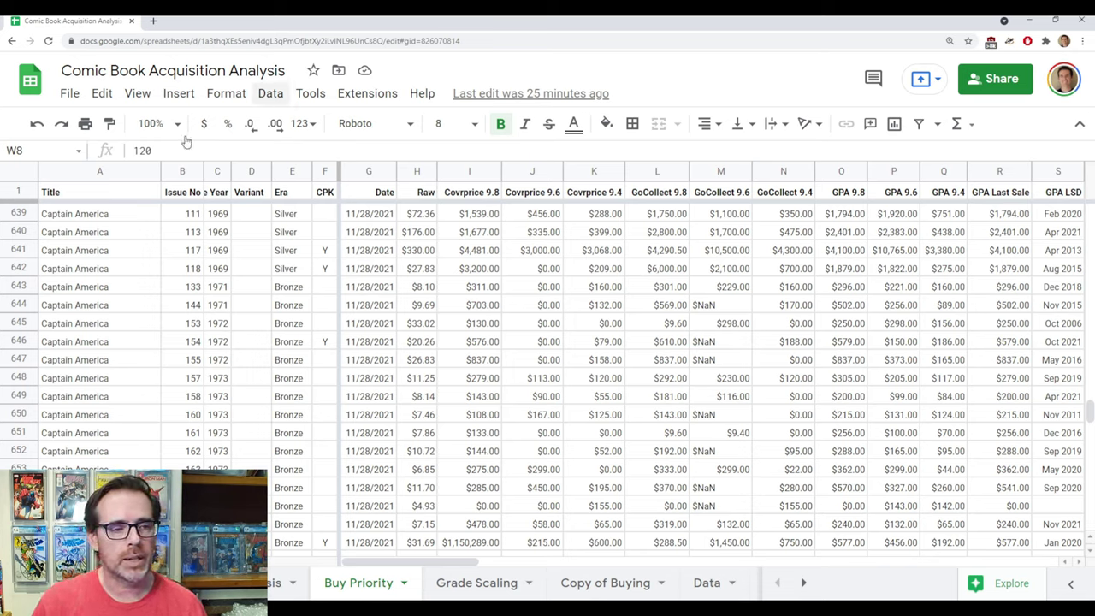
Create a new filter view on the whole Buy Priority sheet, filtering Title to Avengers only
{"action": "left_click", "coordinate": [13, 175]}
{"action": "left_click", "coordinate": [270, 92]}
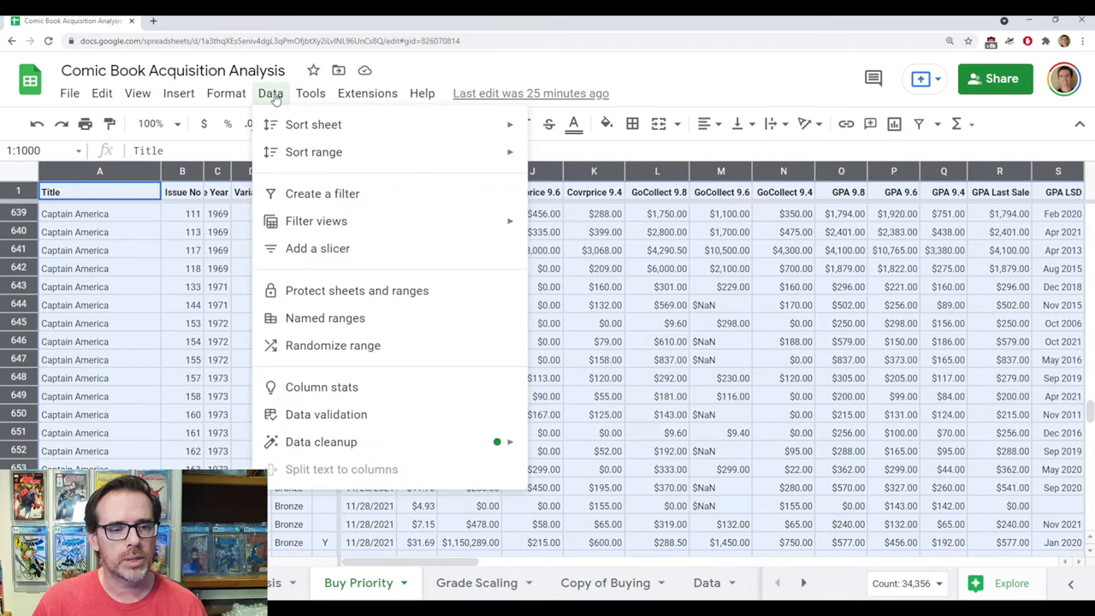
{"action": "mouse_move", "coordinate": [316, 221]}
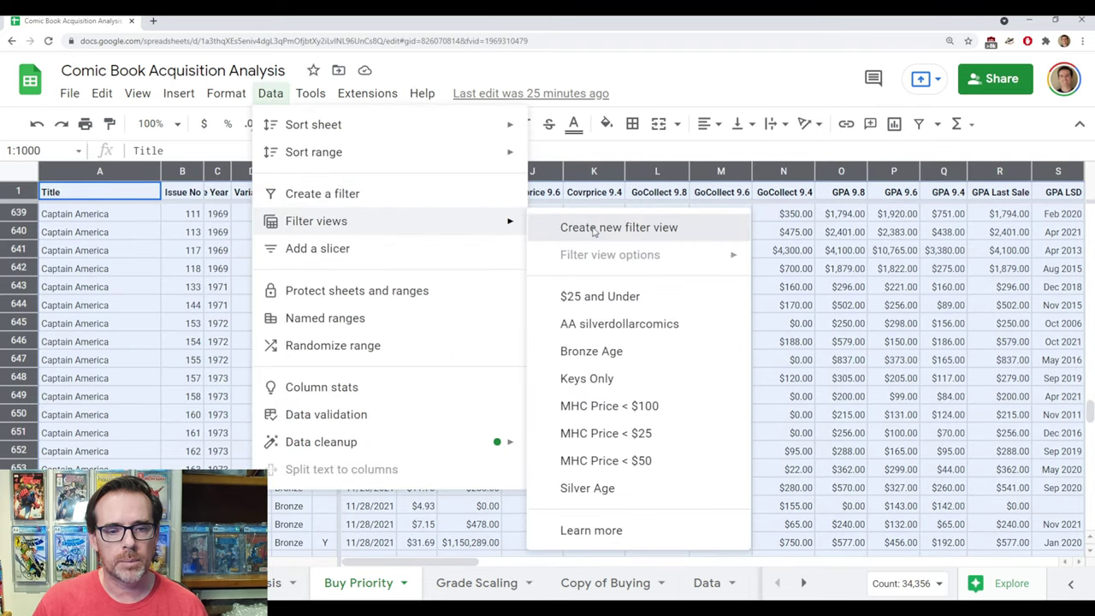
{"action": "left_click", "coordinate": [595, 225]}
{"action": "left_click", "coordinate": [151, 226]}
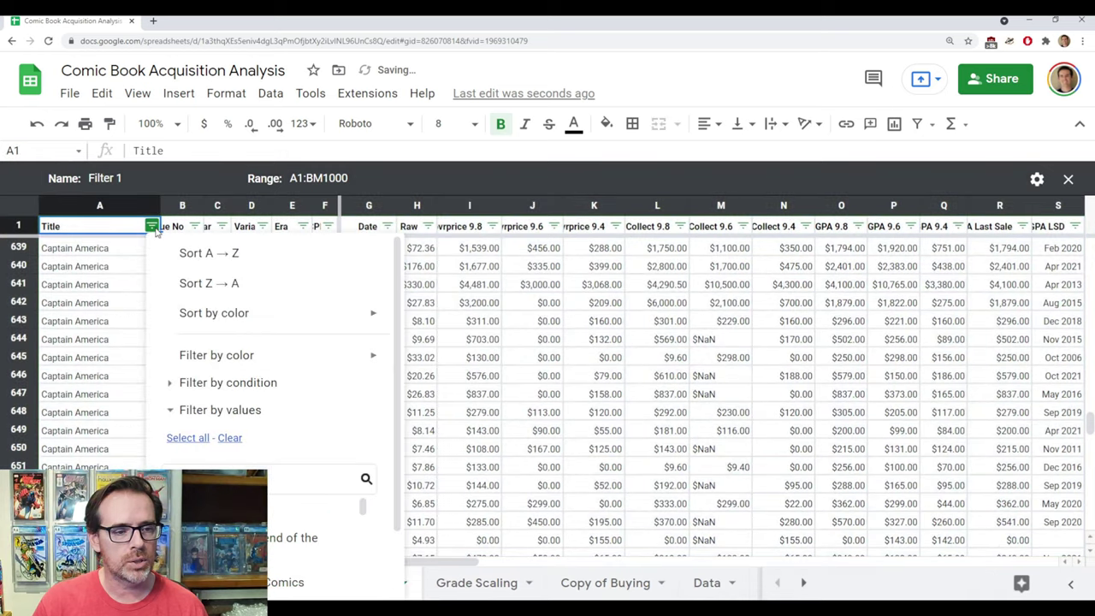
{"action": "left_click", "coordinate": [230, 438]}
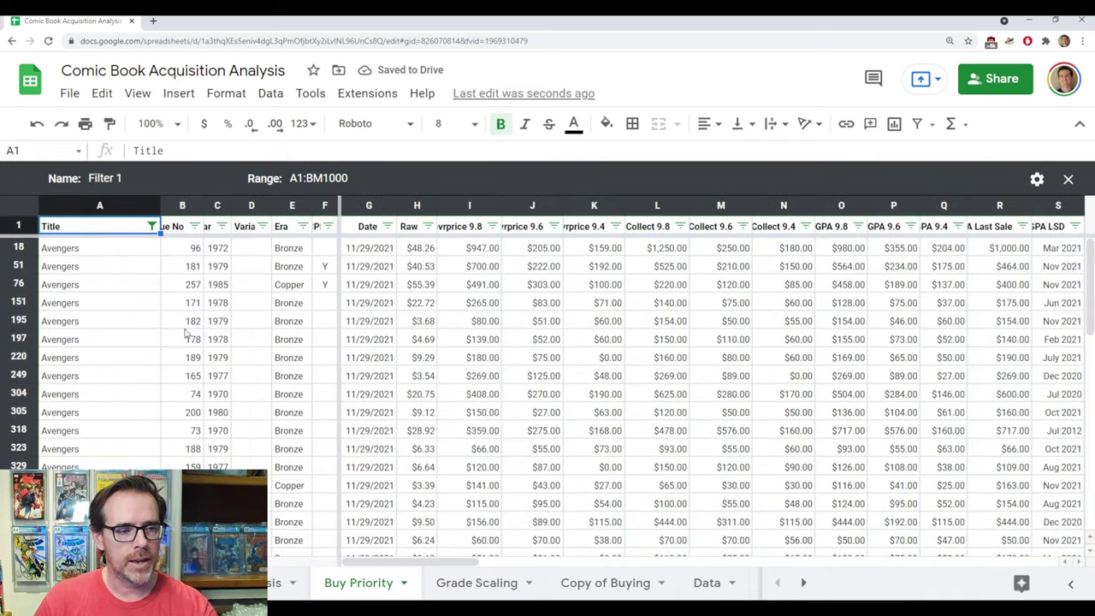
{"action": "left_click", "coordinate": [184, 182]}
Name the filter view 'Avengers'
{"action": "key", "text": "ctrl+a"}
{"action": "type", "text": "Avengers"}
{"action": "key", "text": "Return"}
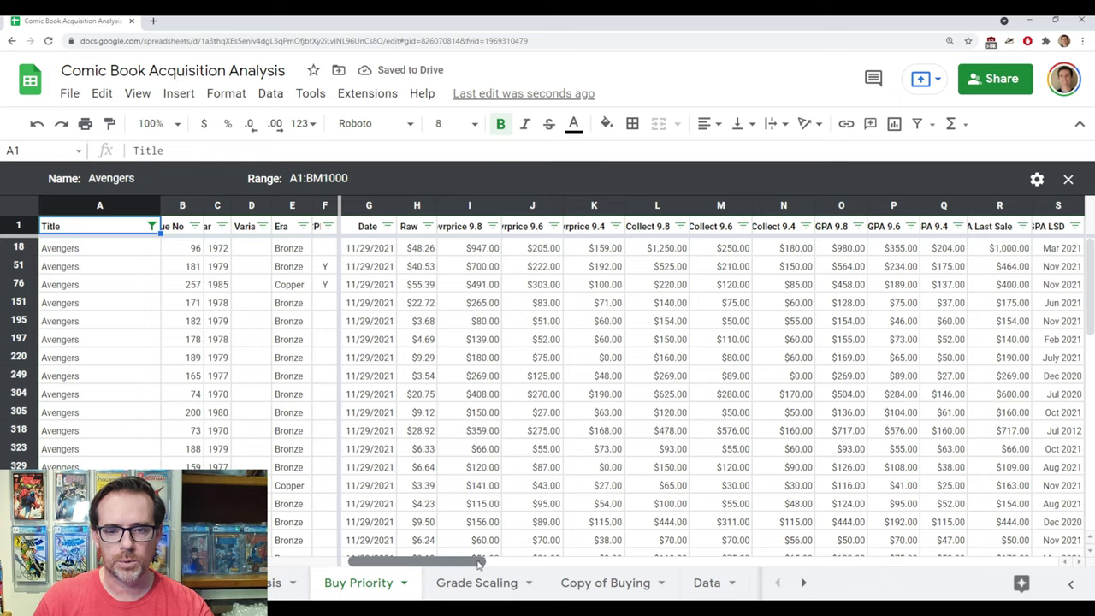
Scroll over to the Buy Priority column and browse down the Avengers rows and back to the top
{"action": "left_click_drag", "start_coordinate": [478, 556], "coordinate": [603, 563]}
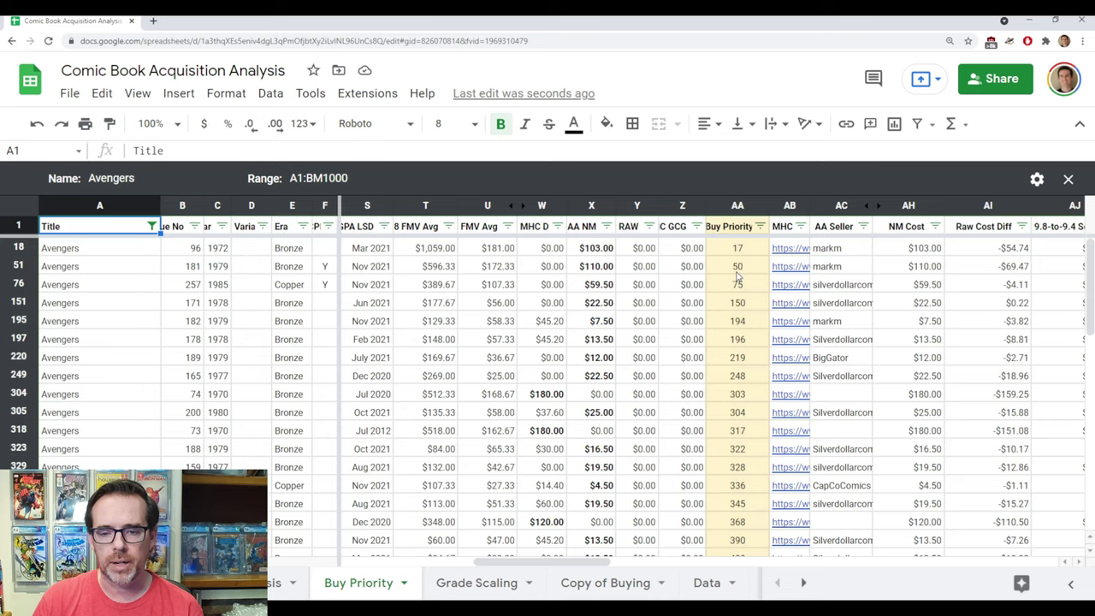
{"action": "scroll", "coordinate": [738, 276], "scroll_direction": "down", "scroll_amount": 10}
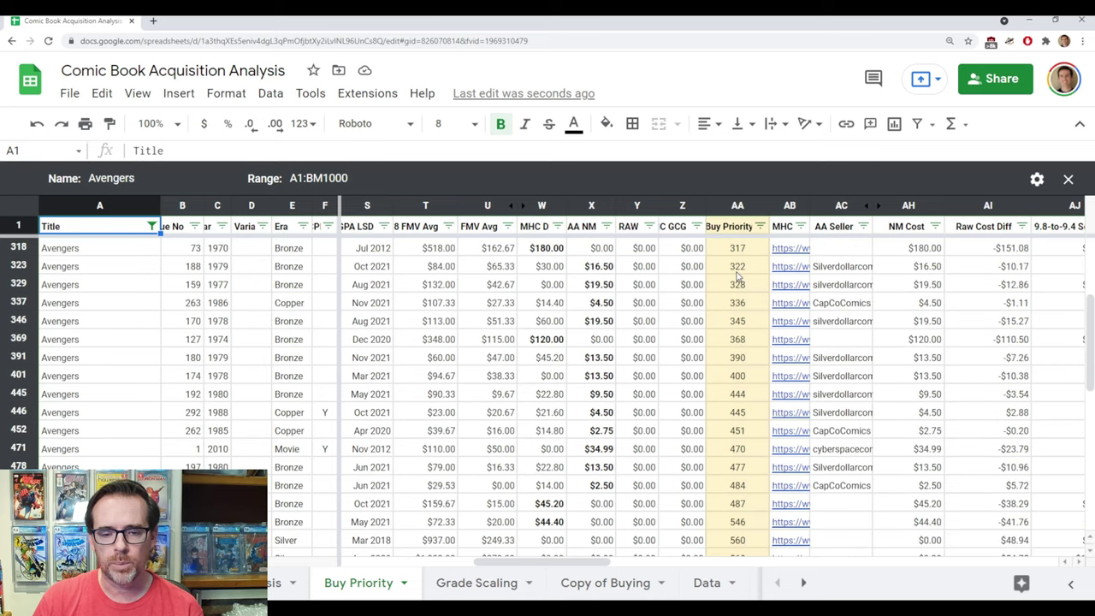
{"action": "scroll", "coordinate": [738, 277], "scroll_direction": "down", "scroll_amount": 2}
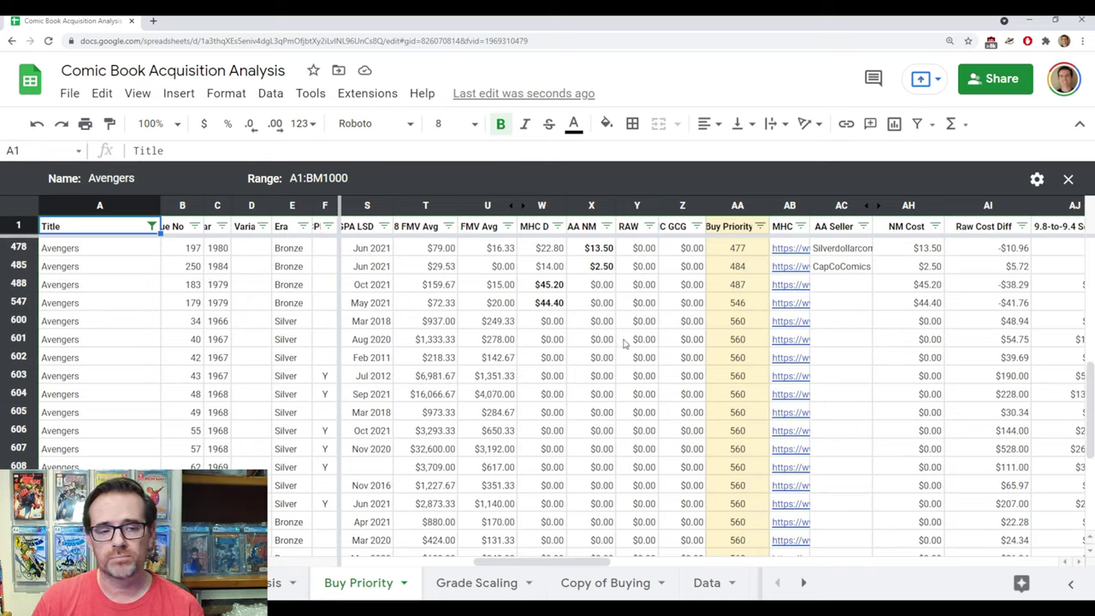
{"action": "scroll", "coordinate": [638, 346], "scroll_direction": "down", "scroll_amount": 5}
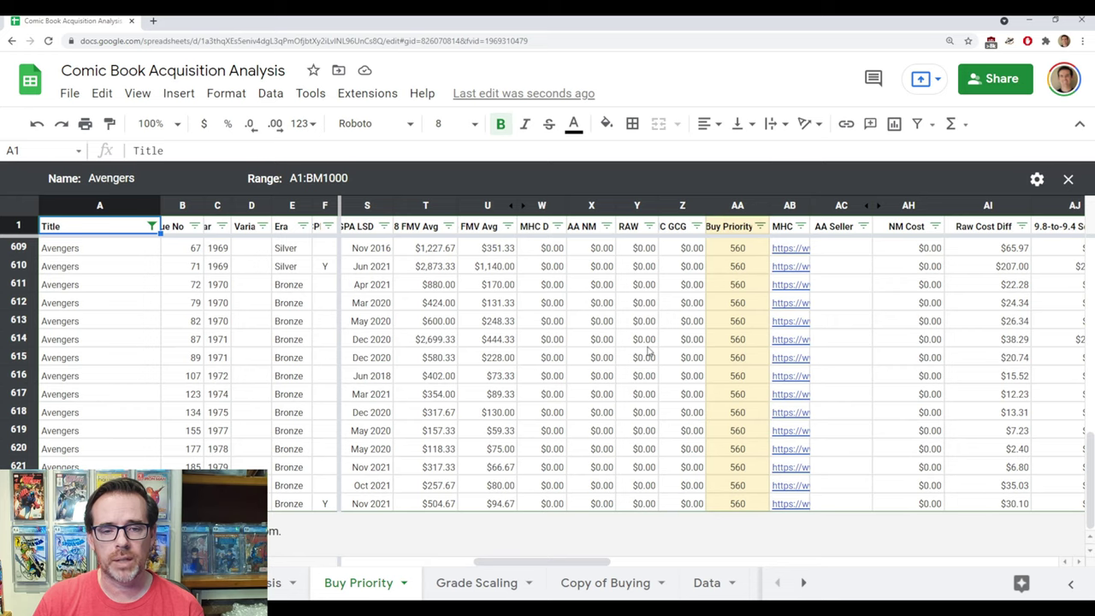
{"action": "scroll", "coordinate": [649, 352], "scroll_direction": "up", "scroll_amount": 1}
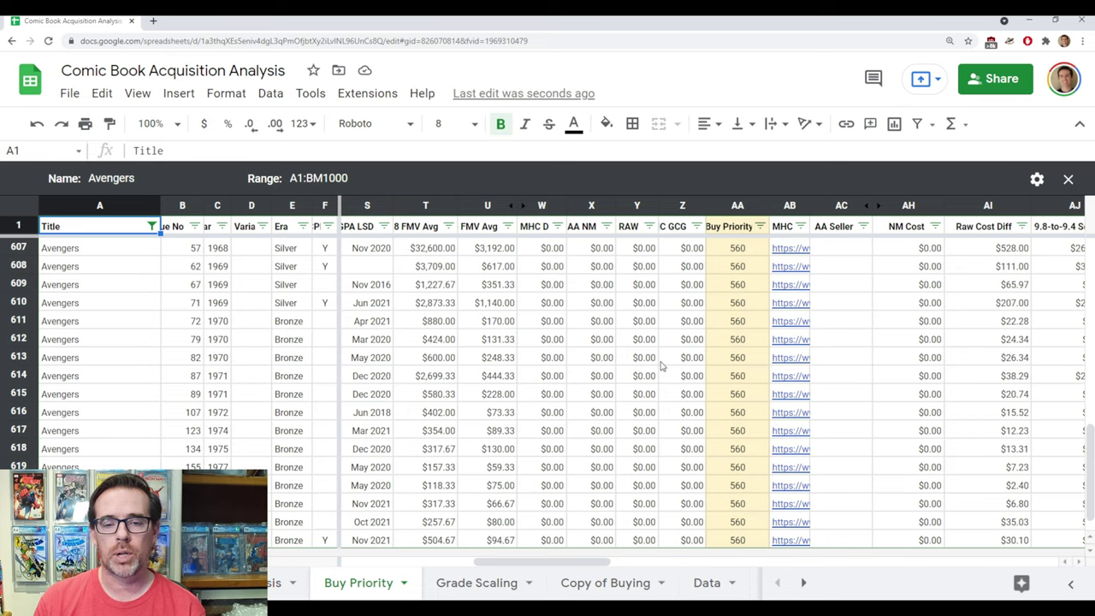
{"action": "scroll", "coordinate": [664, 381], "scroll_direction": "up", "scroll_amount": 10}
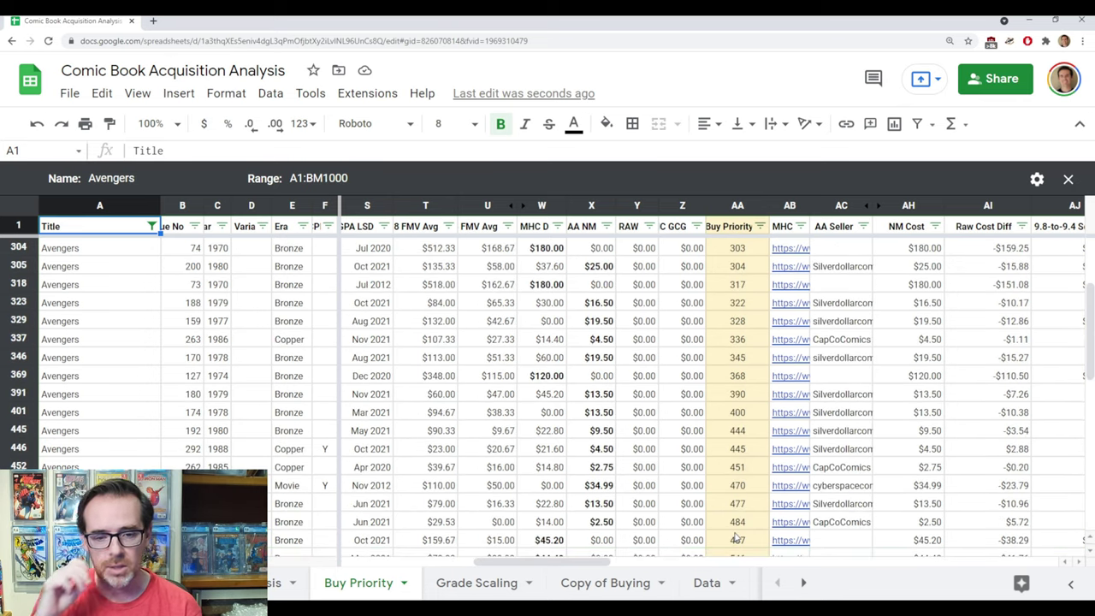
{"action": "scroll", "coordinate": [736, 538], "scroll_direction": "up", "scroll_amount": 3}
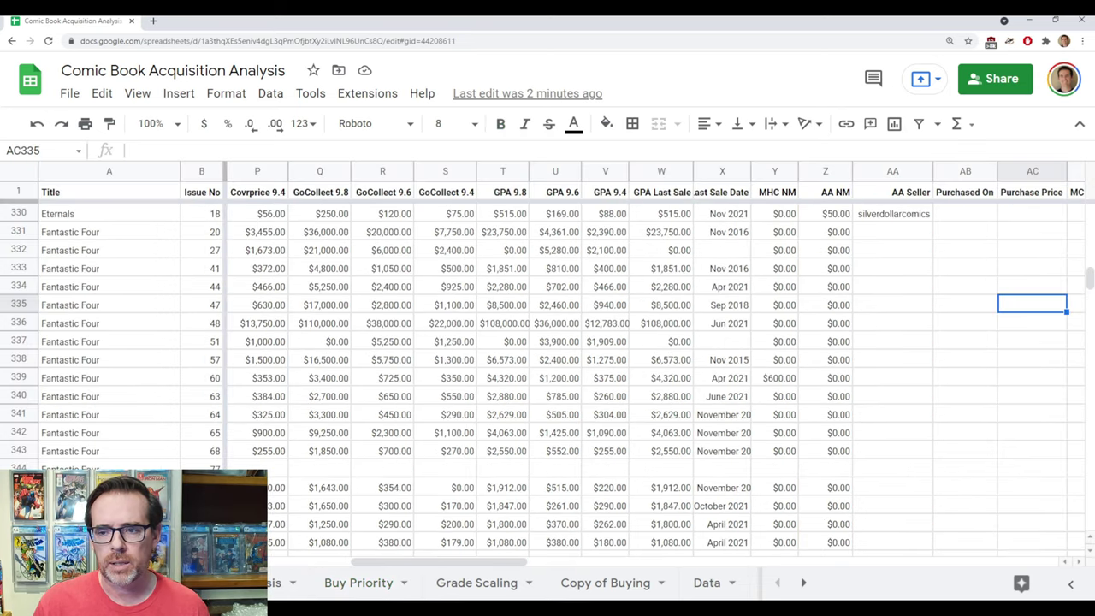
Jump to the main data sheet's final rows, ending with X-Men (Uncanny) Annual #14 at row 873
{"action": "left_click_drag", "start_coordinate": [1088, 279], "coordinate": [1087, 382]}
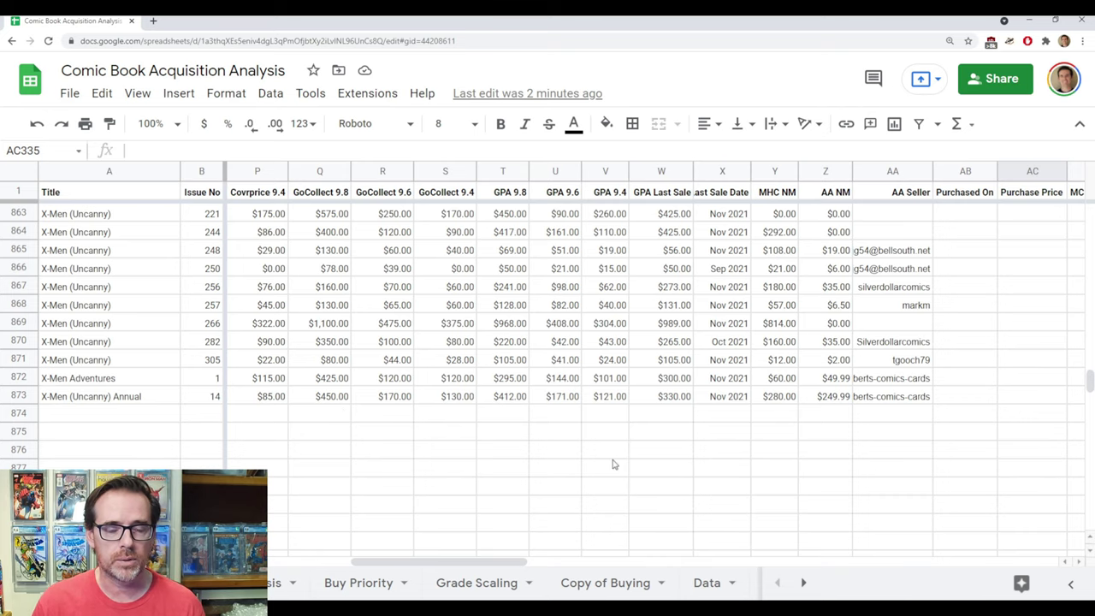
{"action": "left_click", "coordinate": [354, 583]}
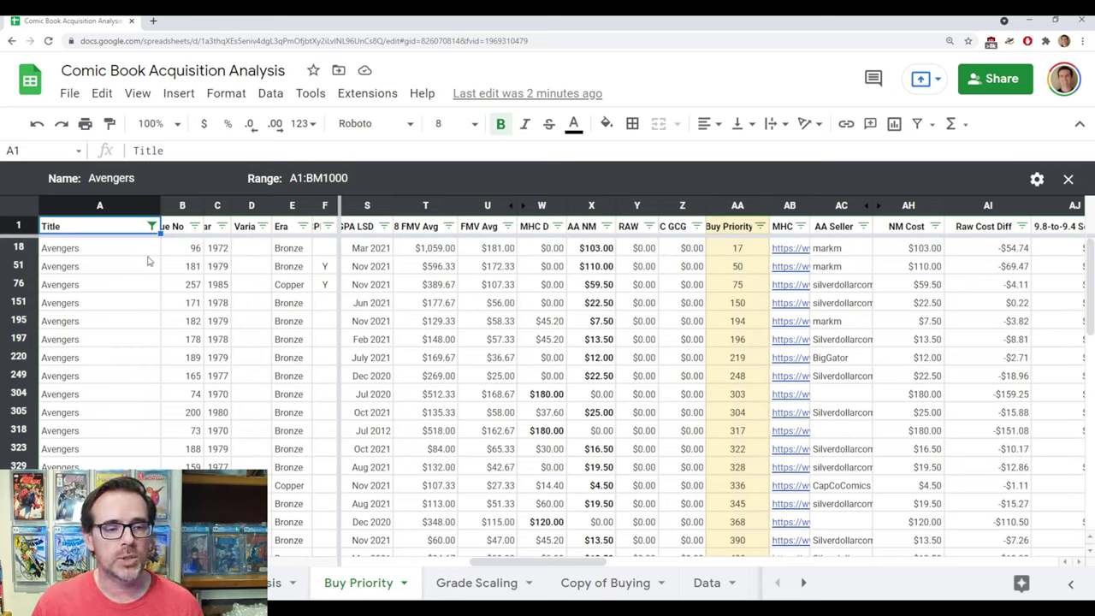
{"action": "left_click", "coordinate": [733, 249]}
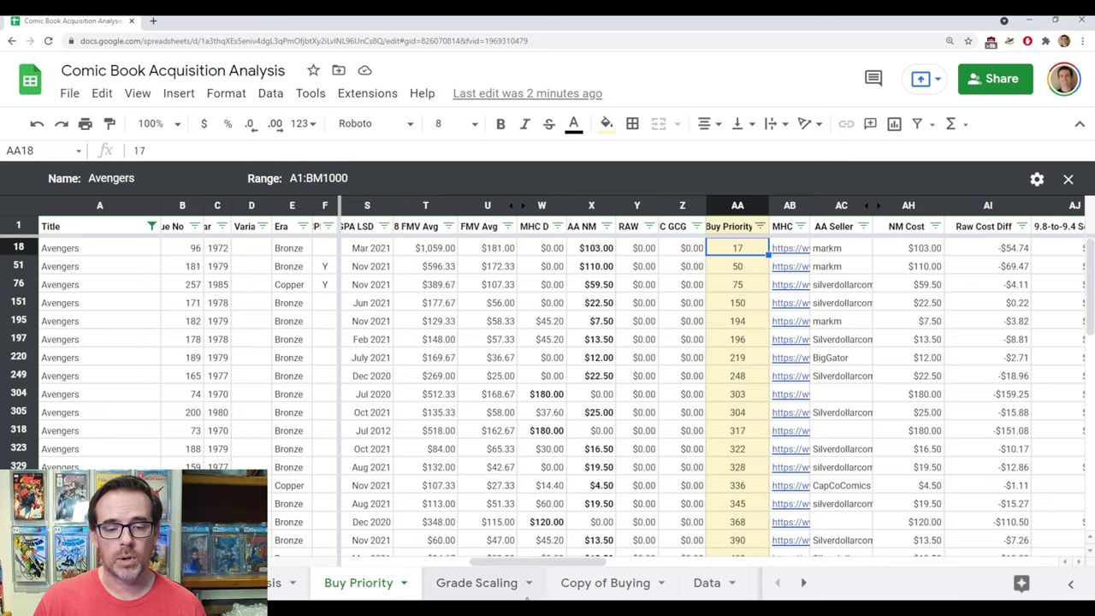
{"action": "left_click_drag", "start_coordinate": [530, 567], "coordinate": [399, 571]}
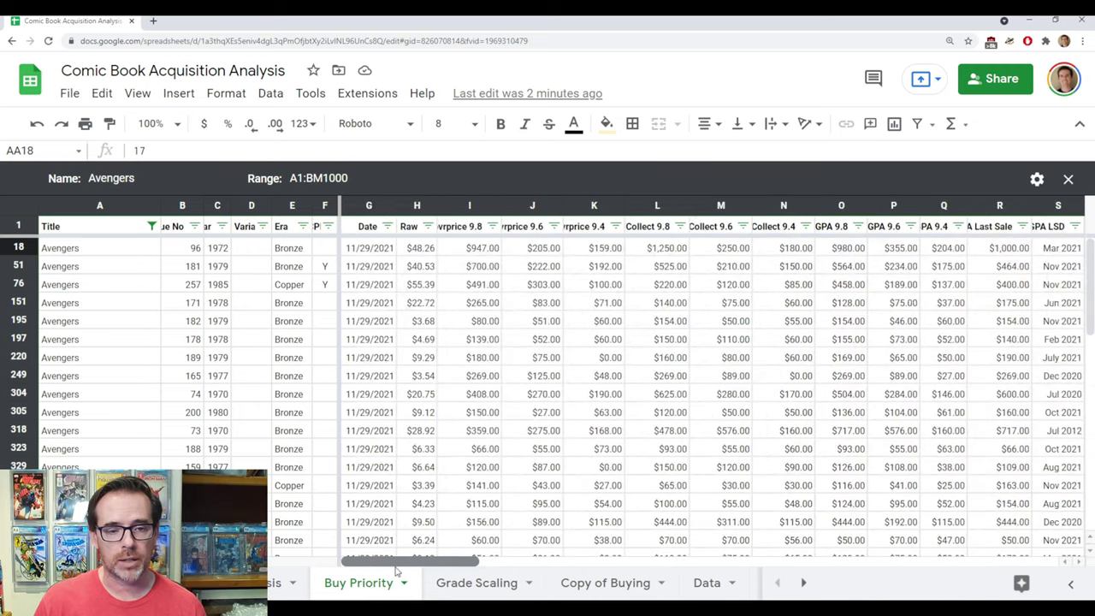
{"action": "left_click", "coordinate": [428, 250]}
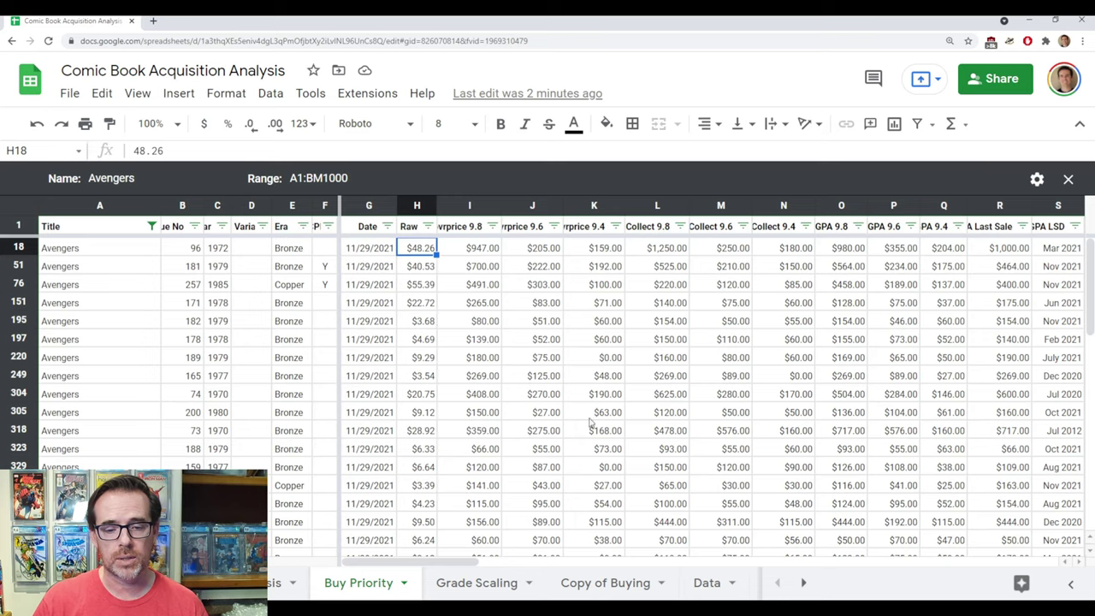
{"action": "left_click_drag", "start_coordinate": [473, 563], "coordinate": [599, 564]}
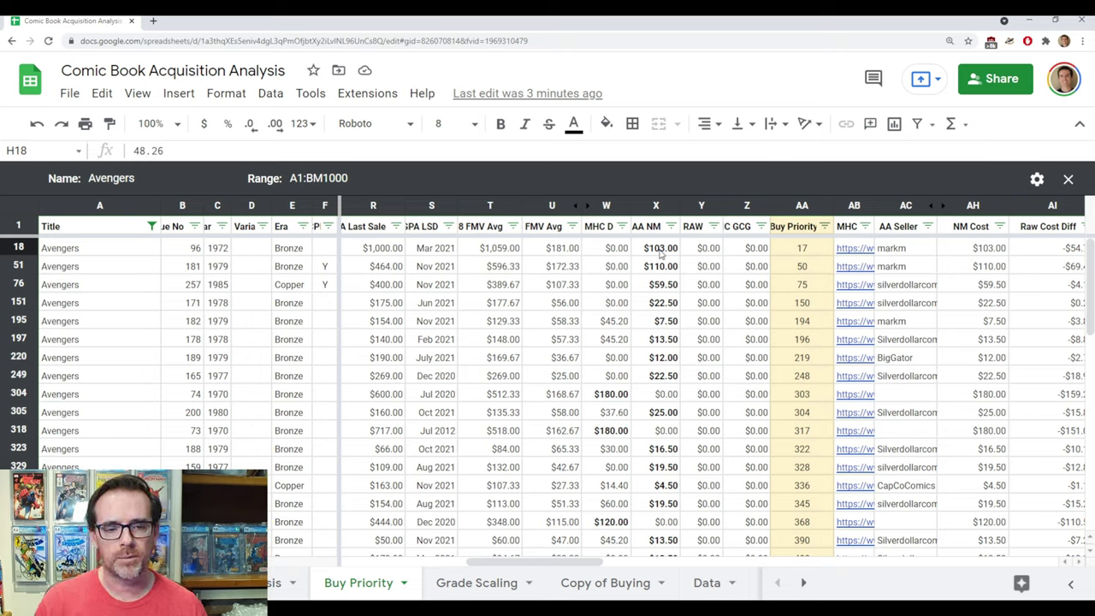
Inspect row 18's FMV Avg, last-sale, GoCollect 9.4 and Covrprice 9.4 values
{"action": "left_click", "coordinate": [553, 248]}
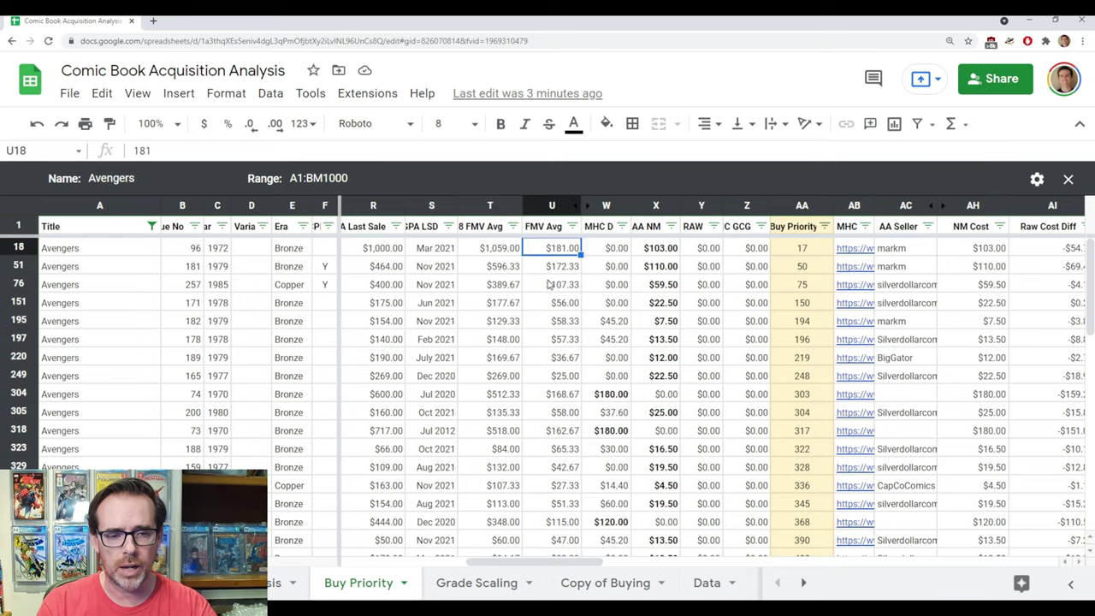
{"action": "key", "text": "Left"}
{"action": "key", "text": "Left"}
{"action": "key", "text": "Left"}
{"action": "key", "text": "Left"}
{"action": "key", "text": "Left"}
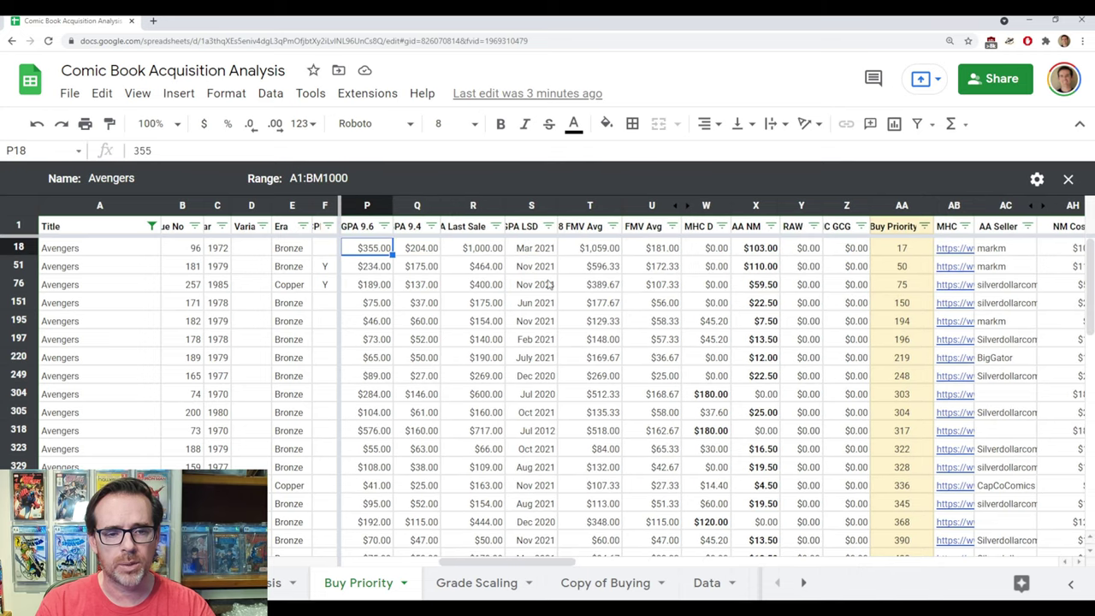
{"action": "key", "text": "Right"}
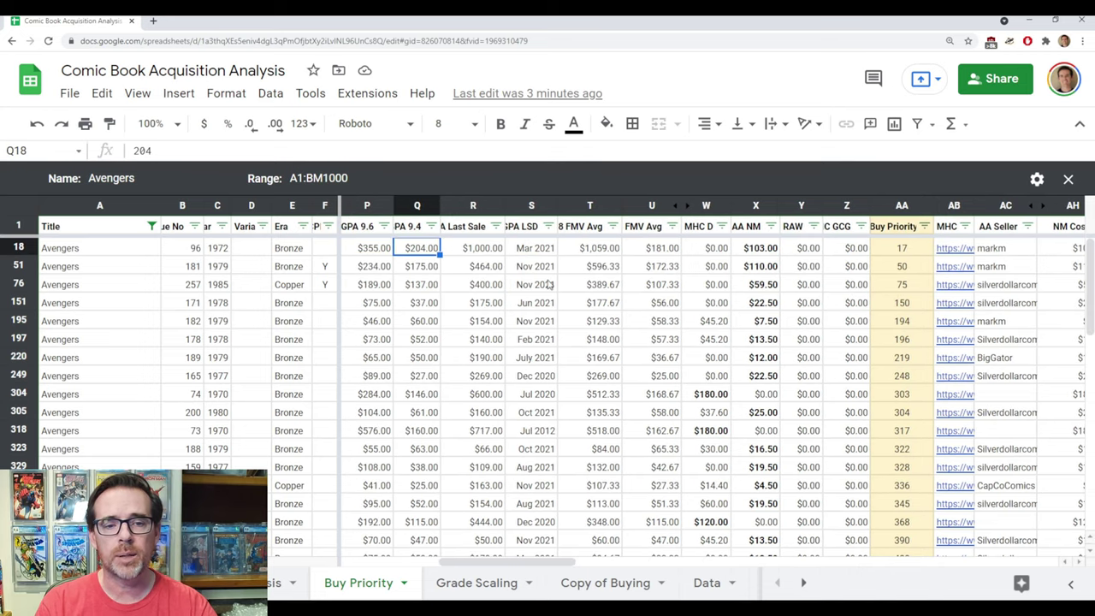
{"action": "key", "text": "Left"}
{"action": "key", "text": "Left"}
{"action": "key", "text": "Left"}
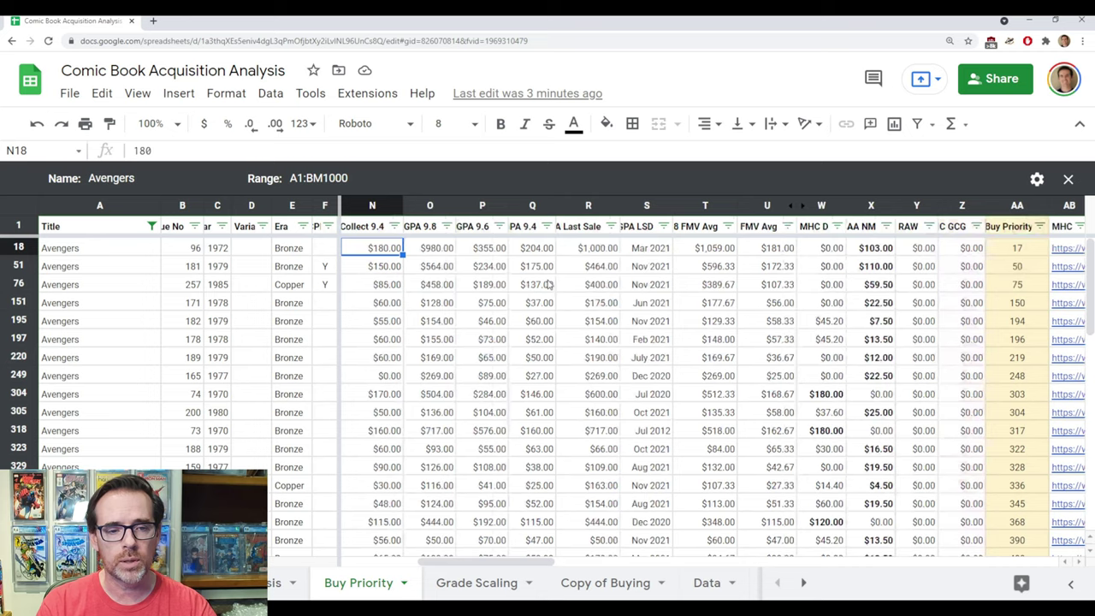
{"action": "scroll", "coordinate": [549, 285], "scroll_direction": "left", "scroll_amount": 1}
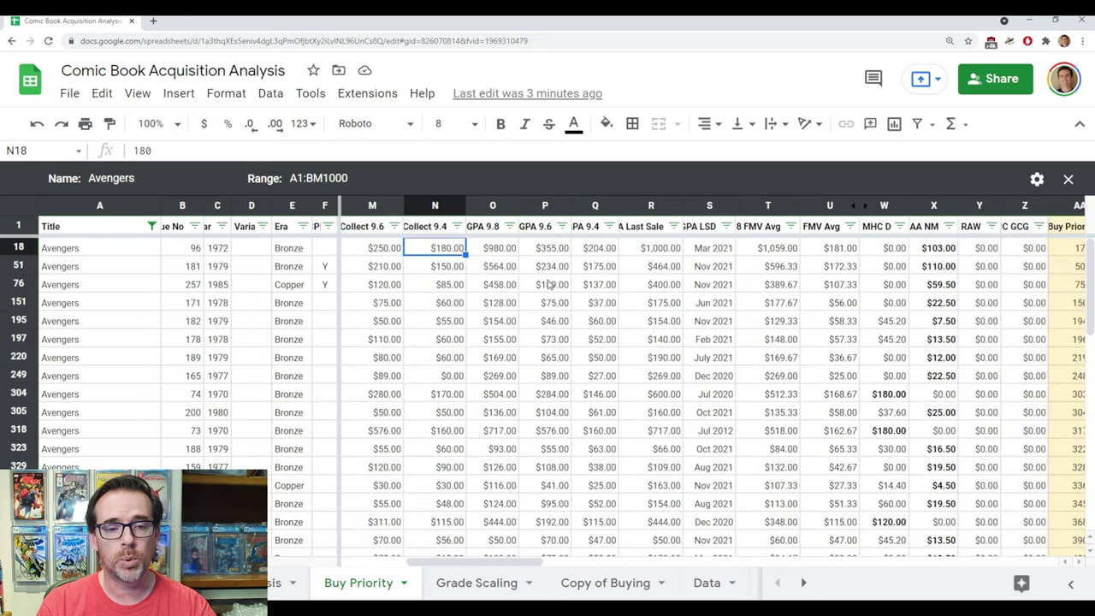
{"action": "key", "text": "Left"}
{"action": "key", "text": "Left"}
{"action": "key", "text": "Left"}
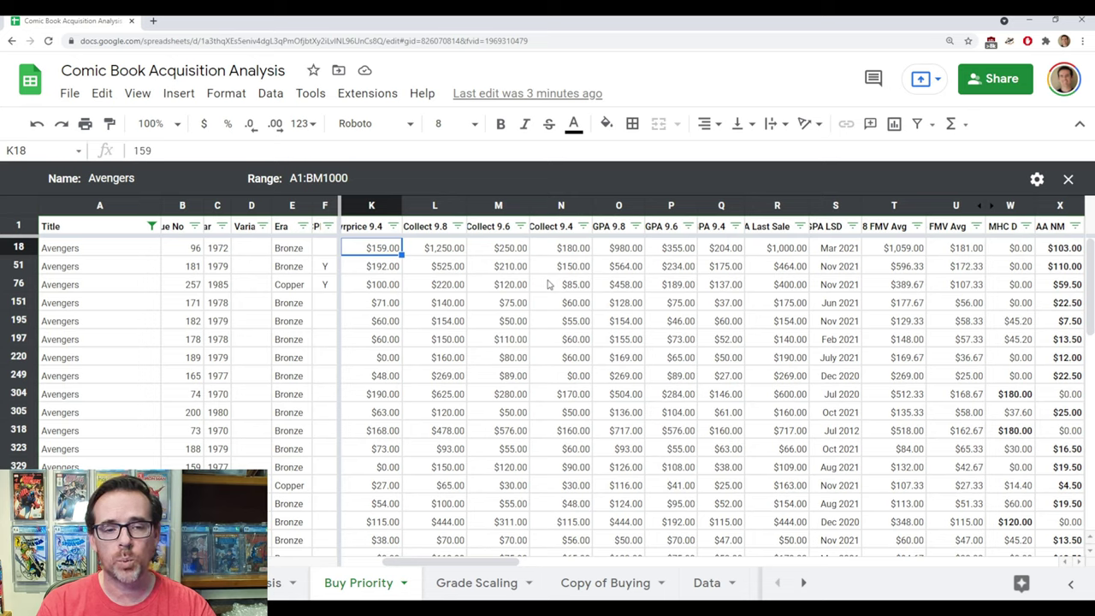
Check row 18's 9.8 and 9.4 fair-market averages and AA NM price in X18, then return to the first sheet
{"action": "key", "text": "Right"}
{"action": "key", "text": "Right"}
{"action": "key", "text": "Right"}
{"action": "key", "text": "Right"}
{"action": "key", "text": "Right"}
{"action": "key", "text": "Right"}
{"action": "key", "text": "Right"}
{"action": "key", "text": "Right"}
{"action": "key", "text": "Right"}
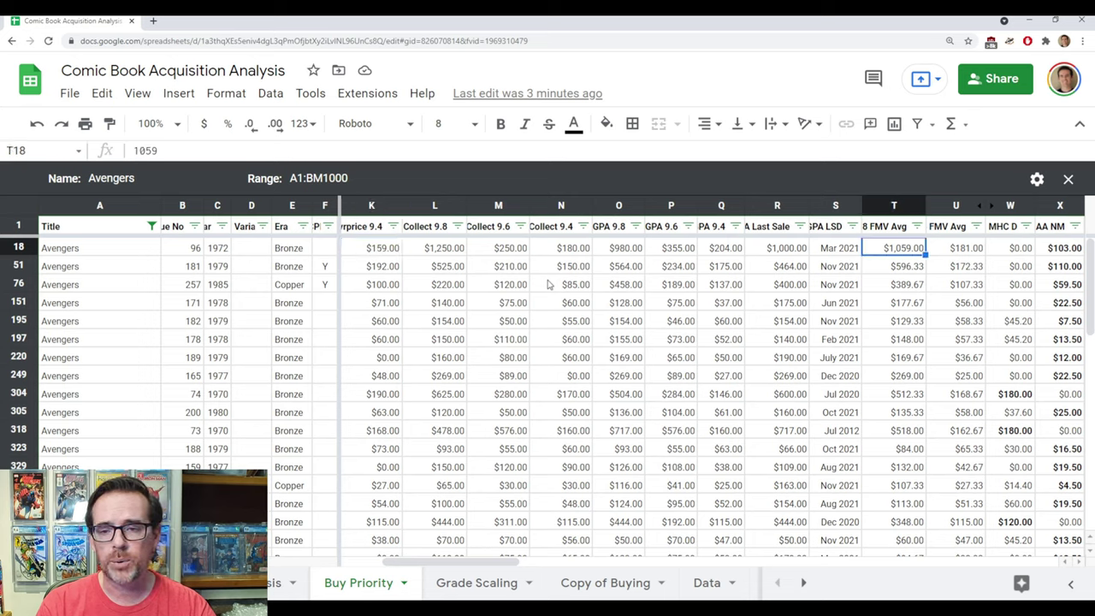
{"action": "key", "text": "Right"}
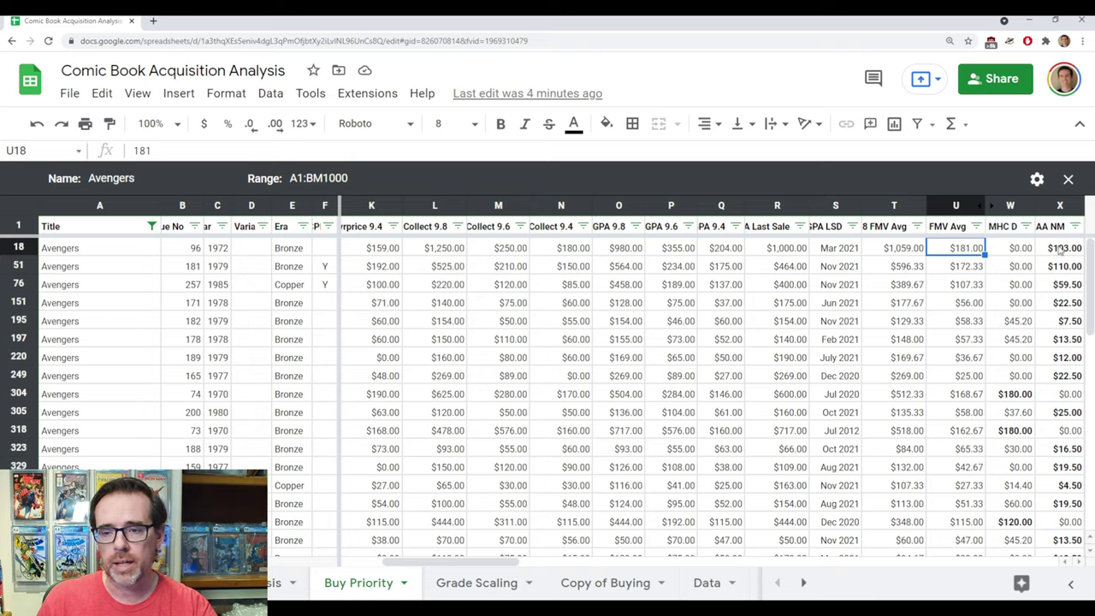
{"action": "left_click", "coordinate": [1061, 248]}
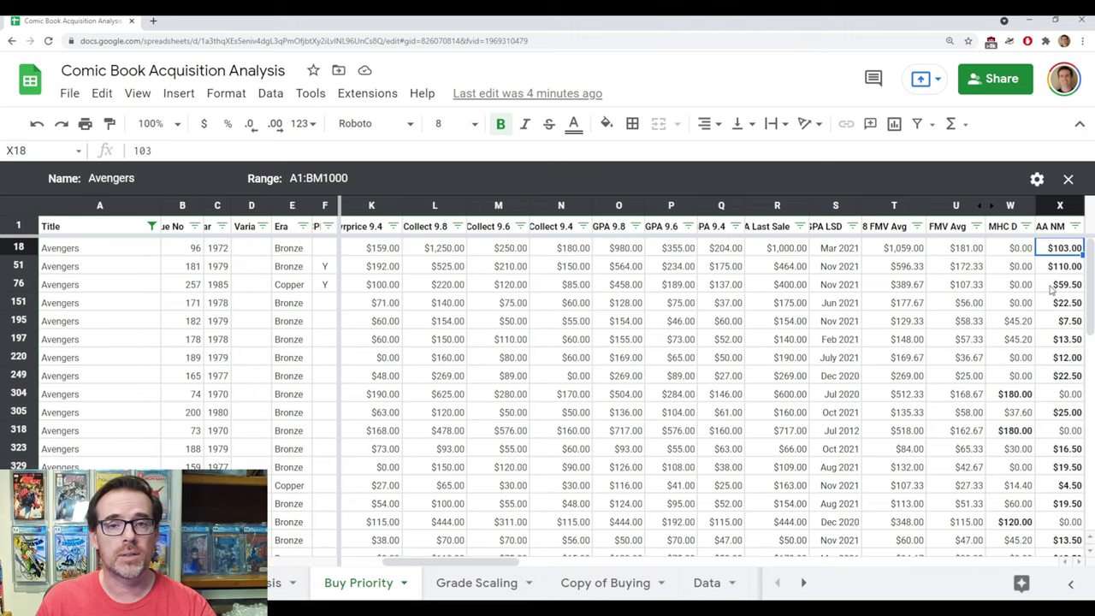
{"action": "left_click", "coordinate": [275, 582]}
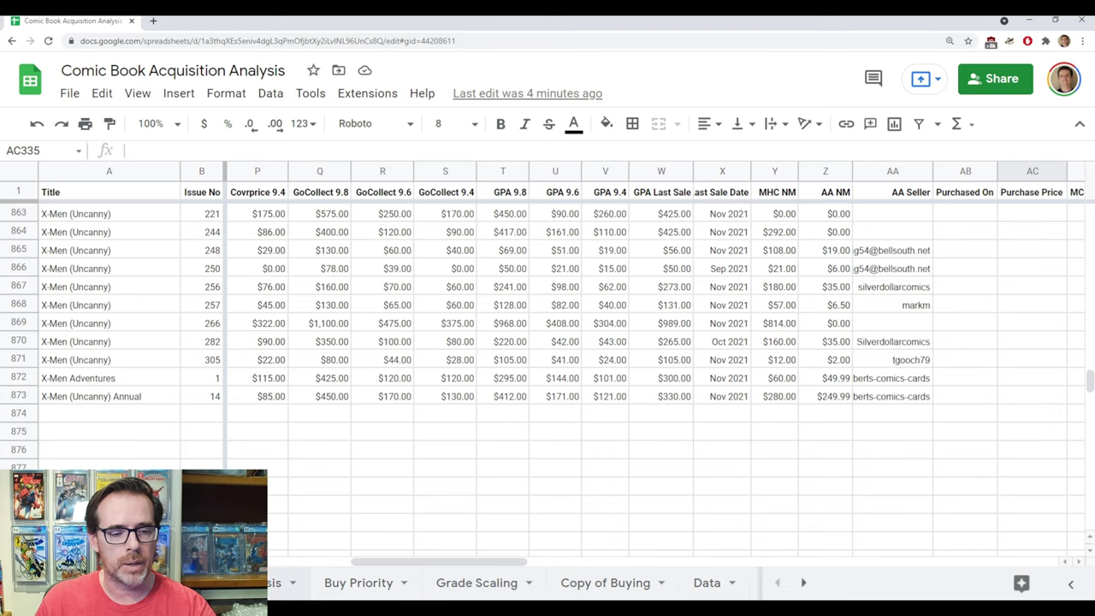
Inspect the 9.4 FMV Avg formula in U139 on the Avengers data sheet, then return to Buy Priority
{"action": "left_click", "coordinate": [278, 582]}
{"action": "left_click_drag", "start_coordinate": [422, 564], "coordinate": [459, 564]}
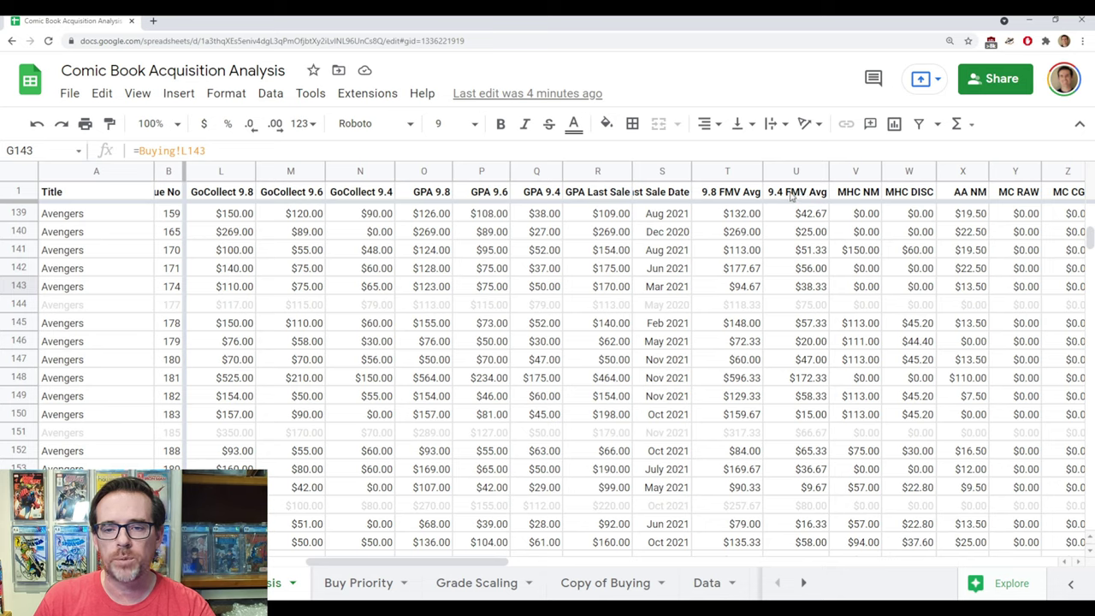
{"action": "left_click", "coordinate": [806, 215]}
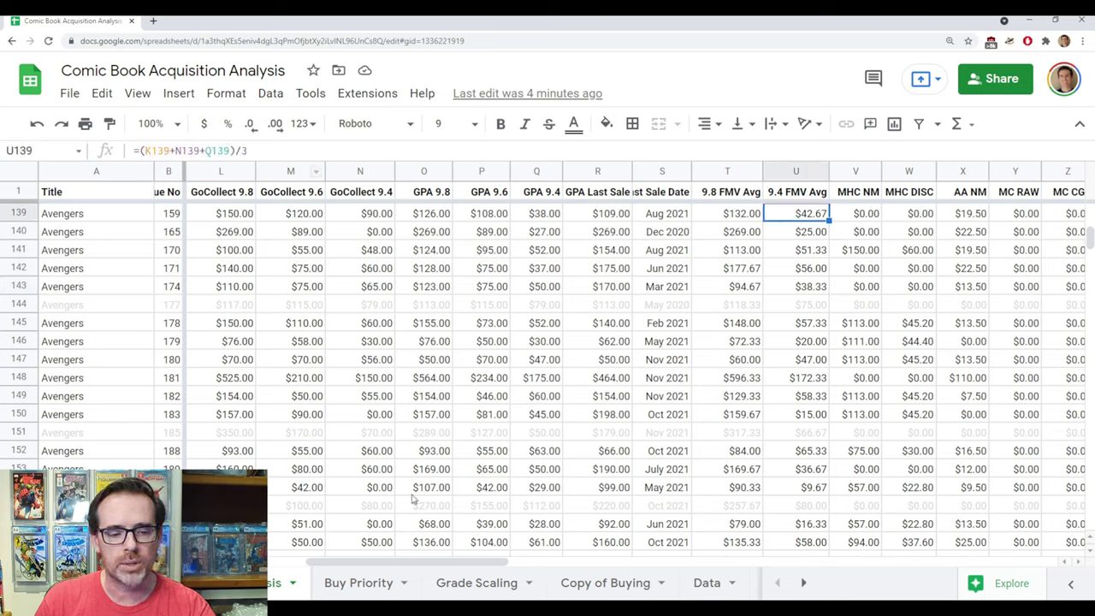
{"action": "left_click", "coordinate": [358, 589]}
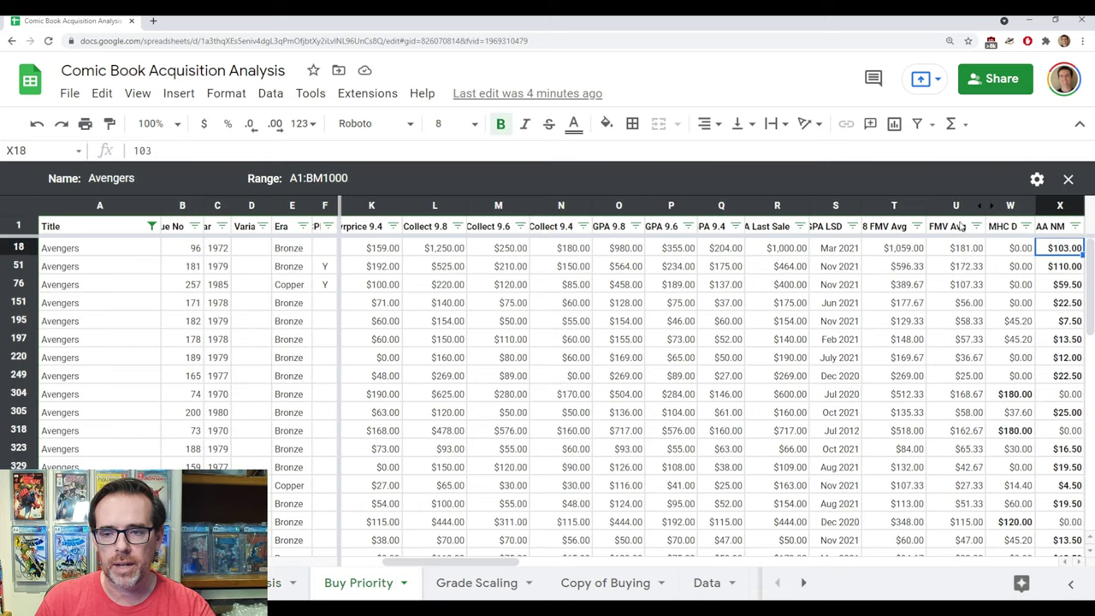
{"action": "left_click", "coordinate": [960, 250]}
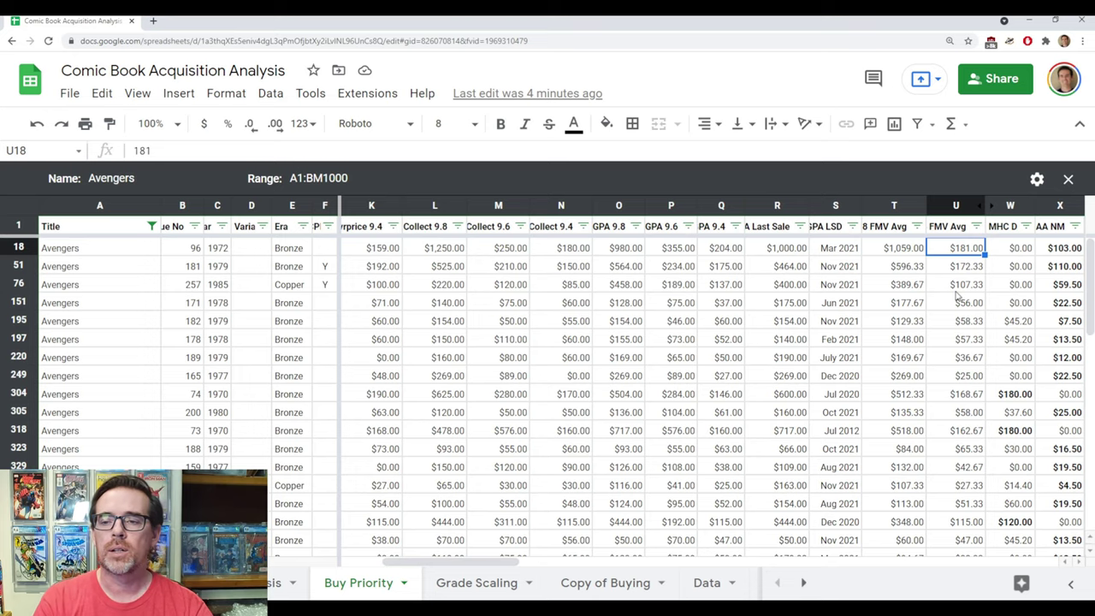
{"action": "key", "text": "Right"}
{"action": "key", "text": "Right"}
{"action": "key", "text": "Right"}
{"action": "key", "text": "Right"}
{"action": "key", "text": "Right"}
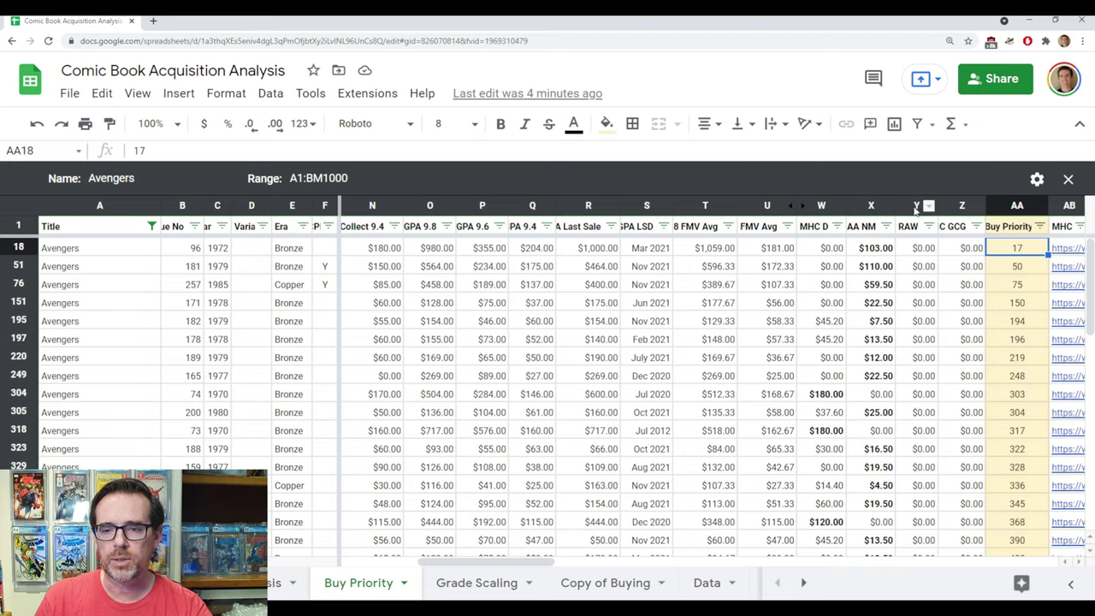
{"action": "left_click", "coordinate": [821, 207]}
{"action": "left_click", "coordinate": [873, 207]}
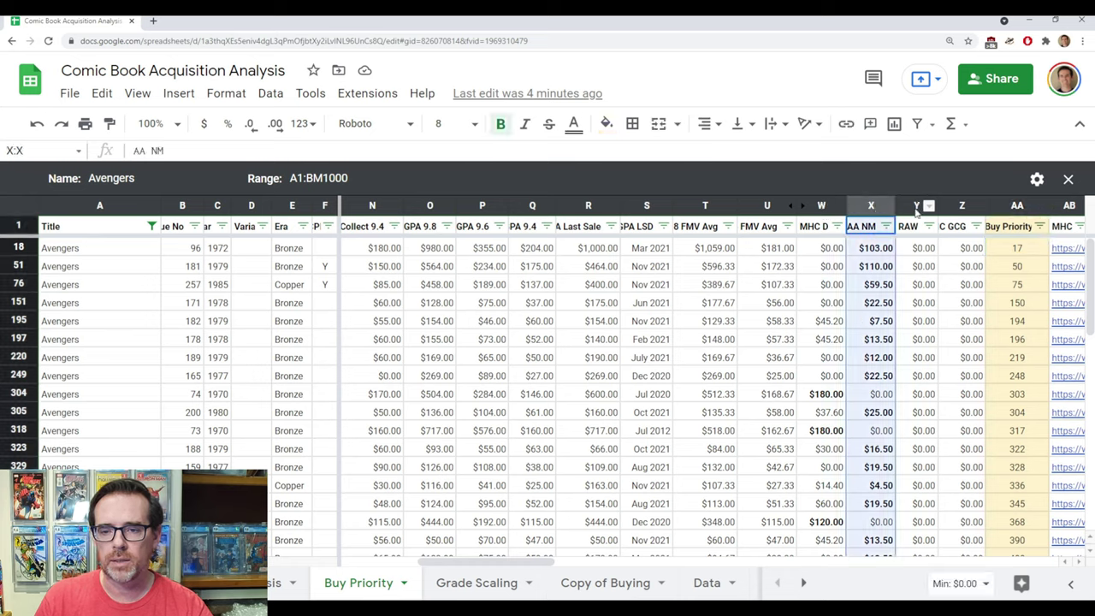
{"action": "left_click", "coordinate": [914, 207]}
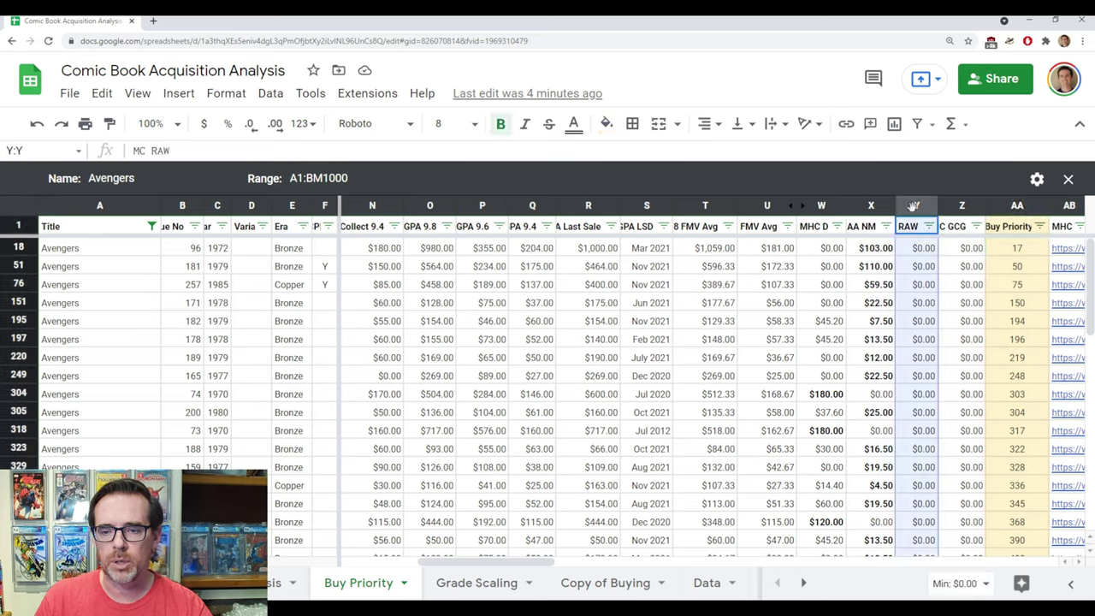
{"action": "left_click", "coordinate": [920, 266]}
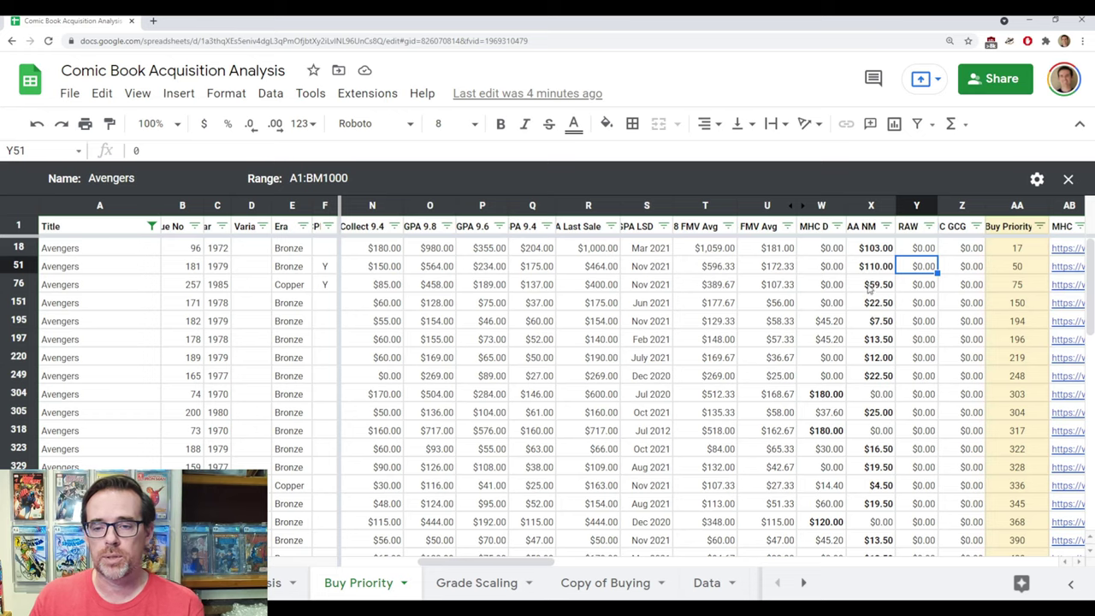
{"action": "left_click", "coordinate": [881, 253]}
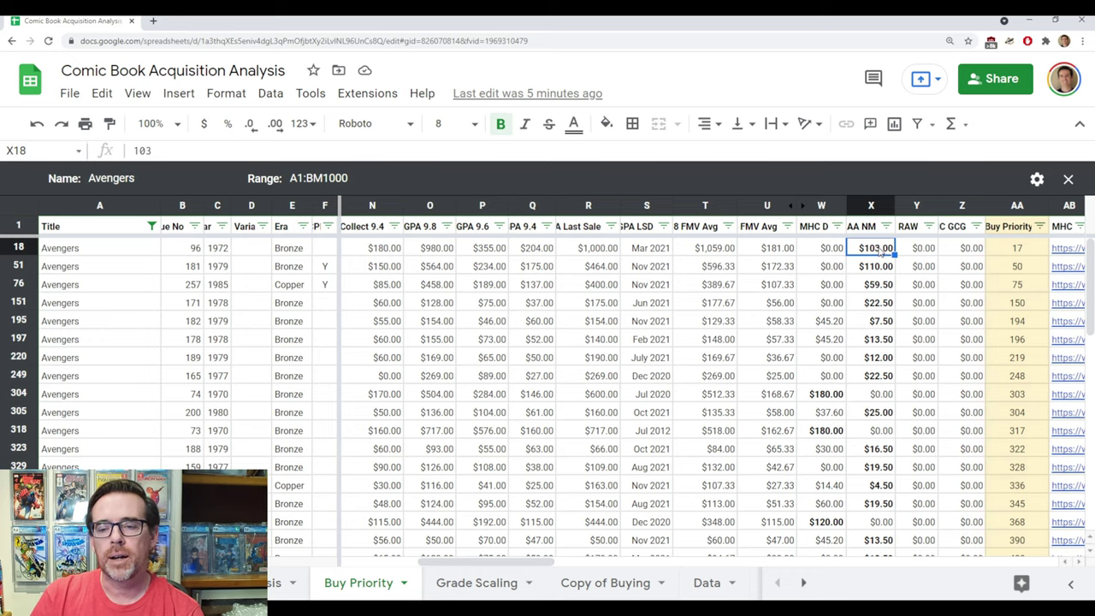
{"action": "left_click_drag", "start_coordinate": [552, 563], "coordinate": [624, 565]}
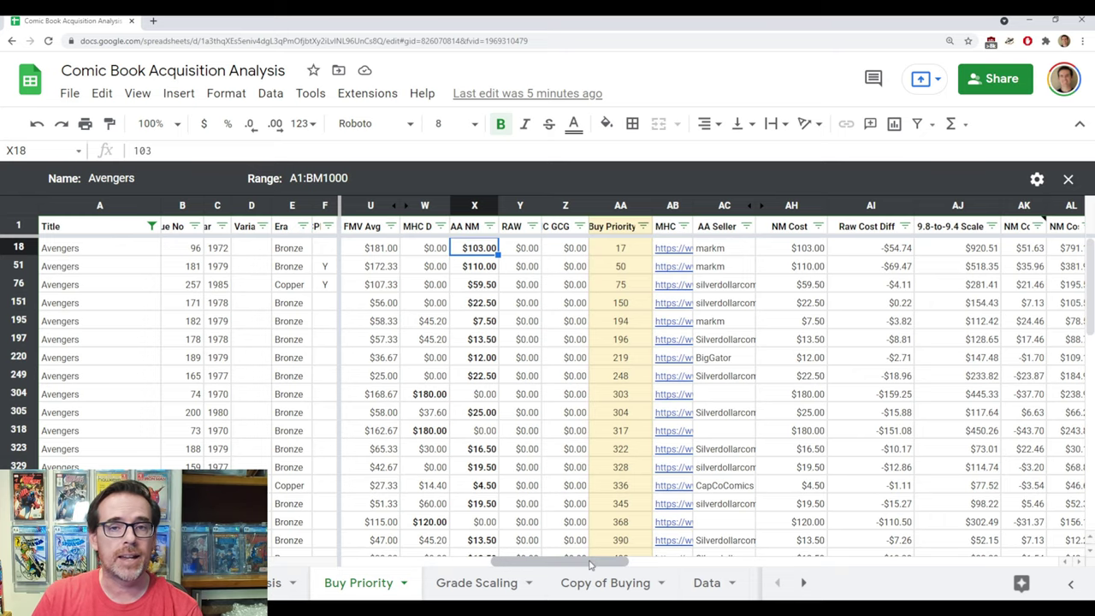
{"action": "left_click_drag", "start_coordinate": [590, 563], "coordinate": [582, 563]}
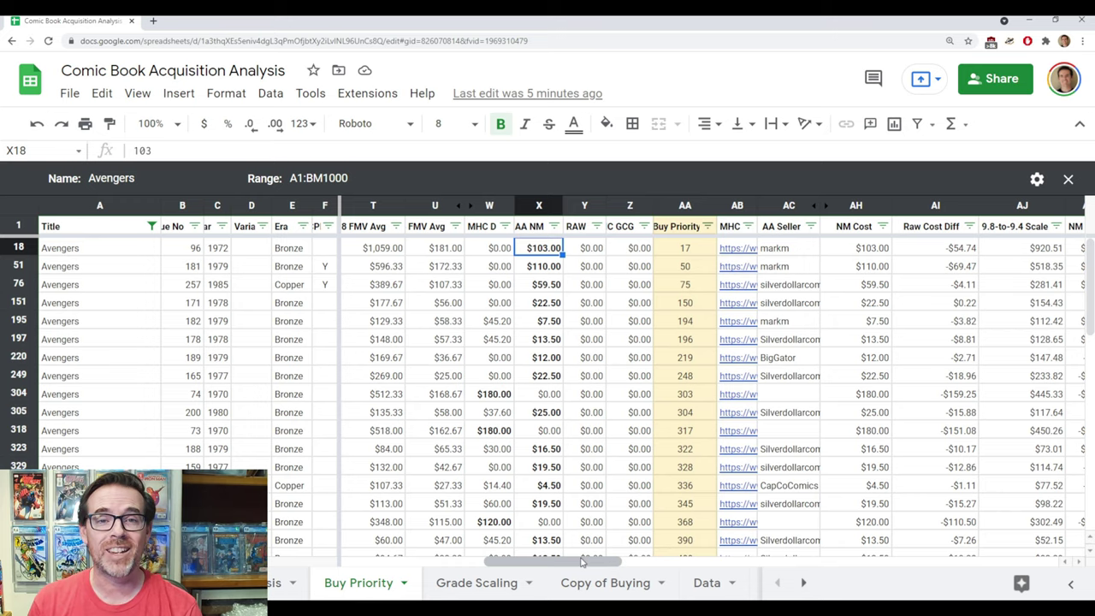
{"action": "left_click_drag", "start_coordinate": [582, 562], "coordinate": [550, 566]}
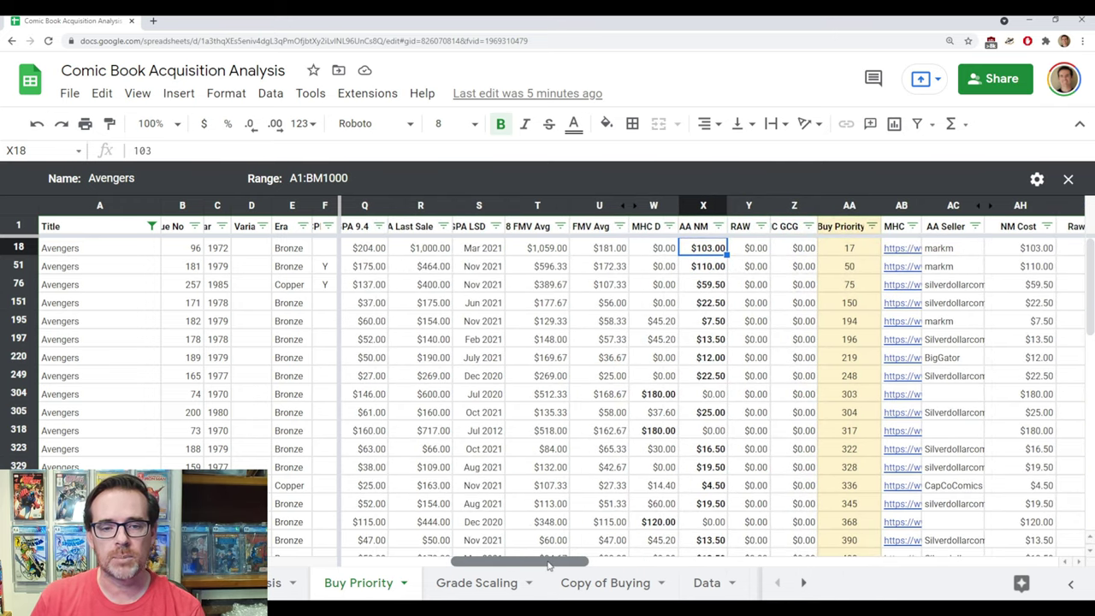
{"action": "left_click", "coordinate": [548, 250]}
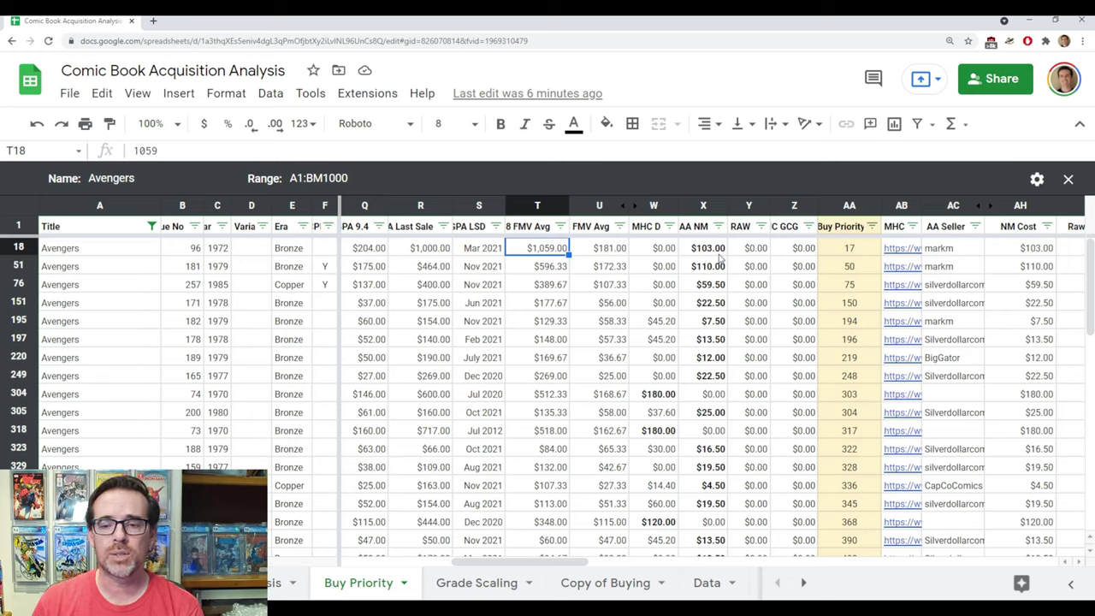
{"action": "left_click", "coordinate": [721, 326]}
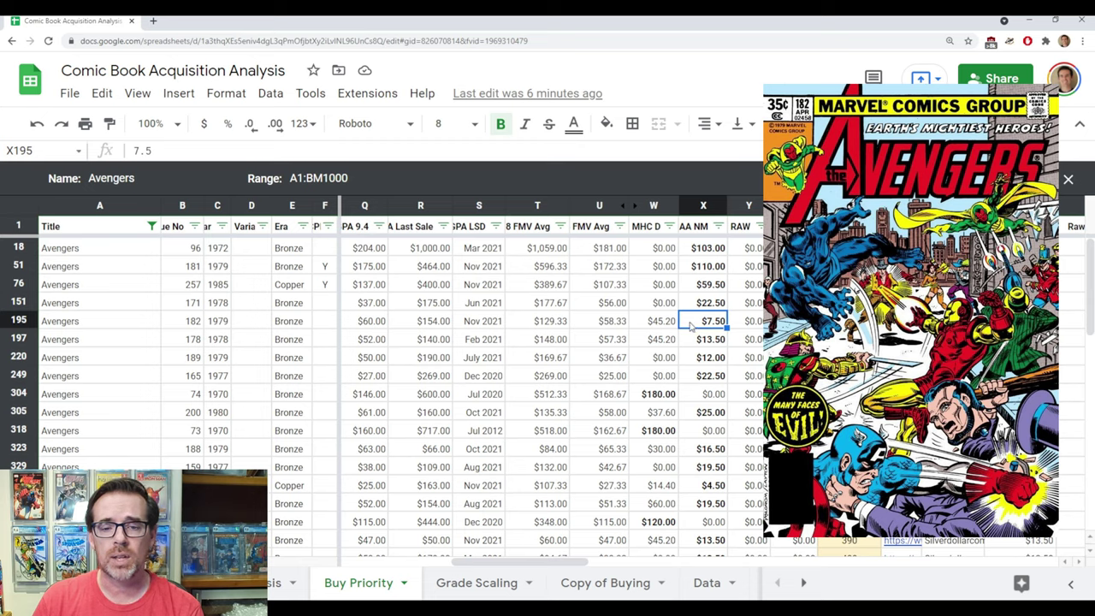
{"action": "left_click", "coordinate": [604, 325]}
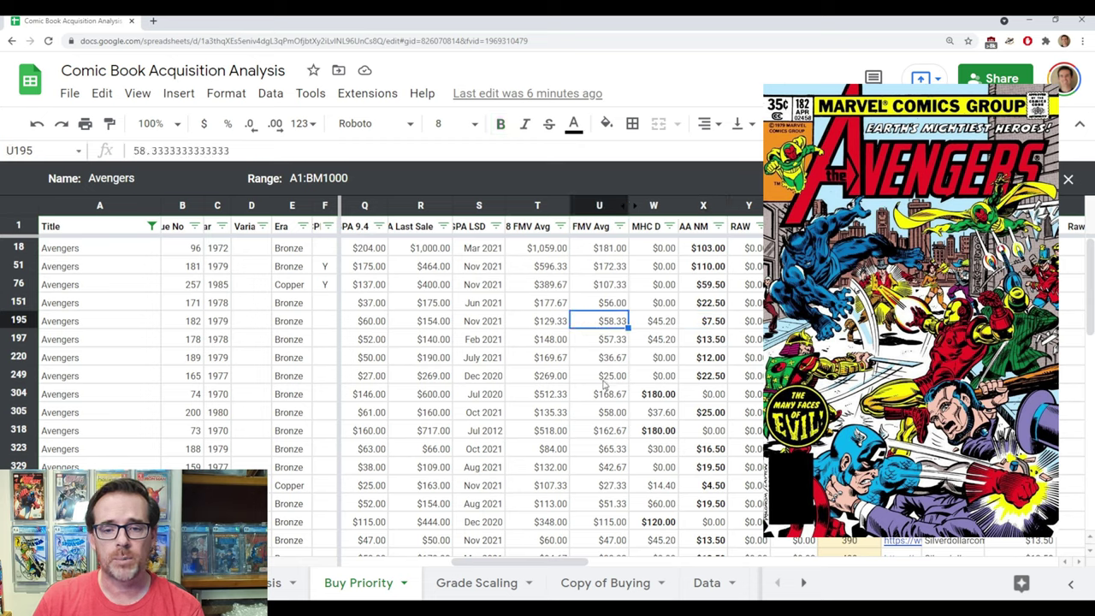
{"action": "left_click", "coordinate": [700, 323]}
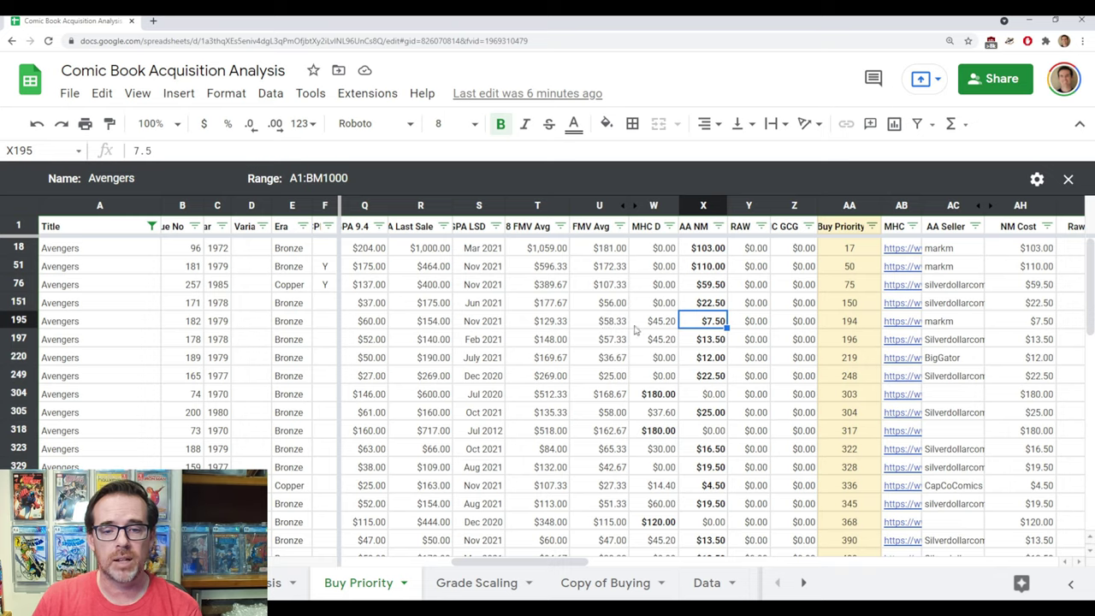
{"action": "left_click", "coordinate": [646, 326]}
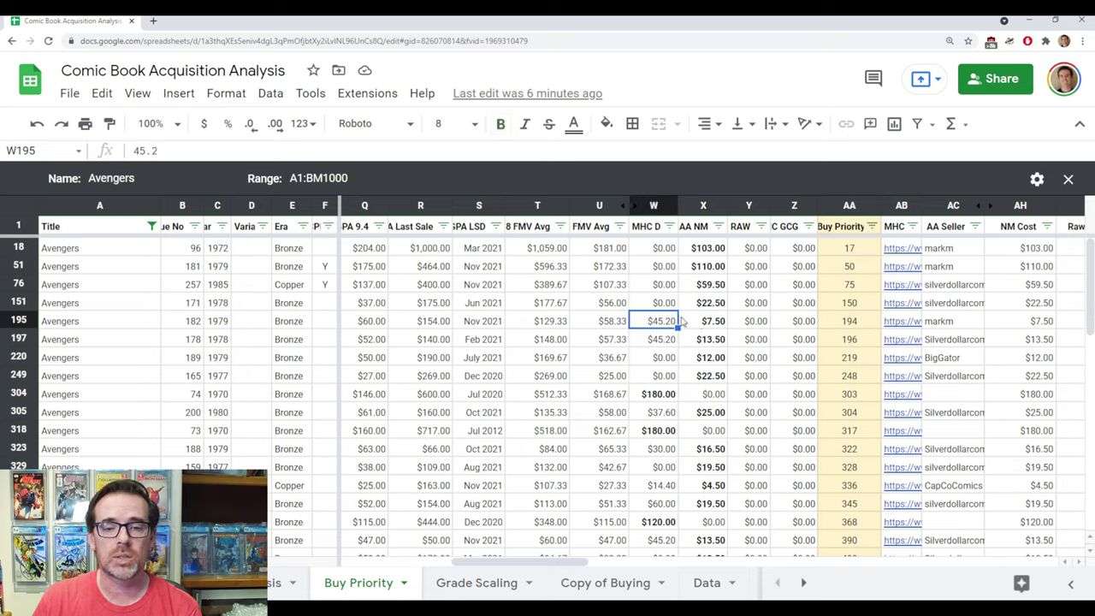